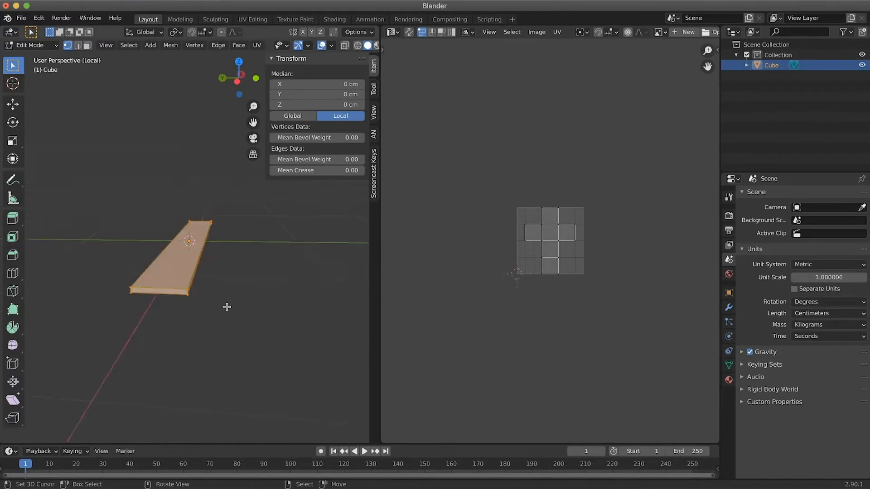
Select the plank's end edges and one long side edge, and mark them as UV seams.
{"action": "scroll", "coordinate": [548, 257], "scroll_direction": "up", "scroll_amount": 5}
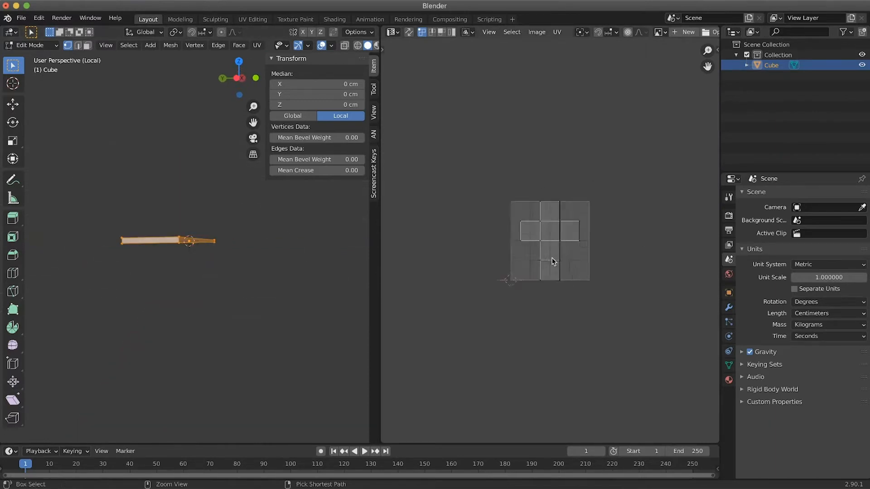
{"action": "middle_click_drag", "start_coordinate": [289, 244], "coordinate": [311, 270]}
{"action": "left_click", "coordinate": [213, 259]}
{"action": "right_click", "coordinate": [98, 247], "text": "shift"}
{"action": "right_click", "coordinate": [107, 246], "text": "shift"}
{"action": "right_click", "coordinate": [290, 265], "text": "shift"}
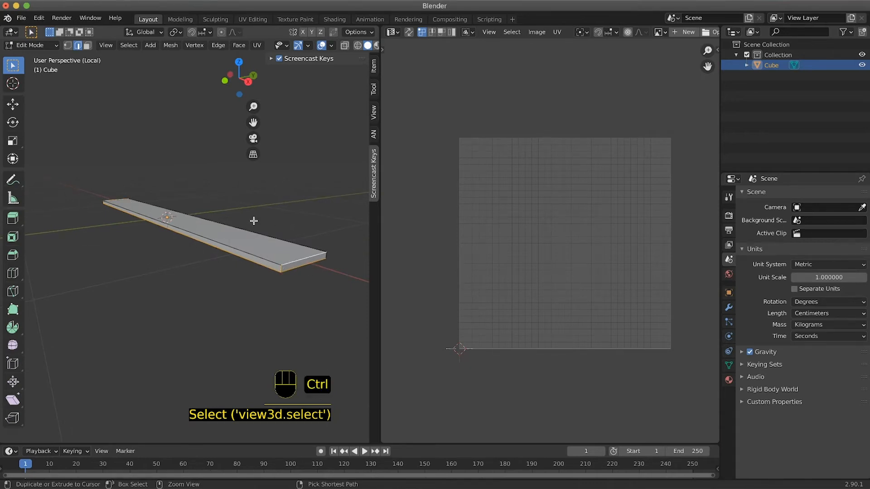
{"action": "key", "text": "ctrl+e"}
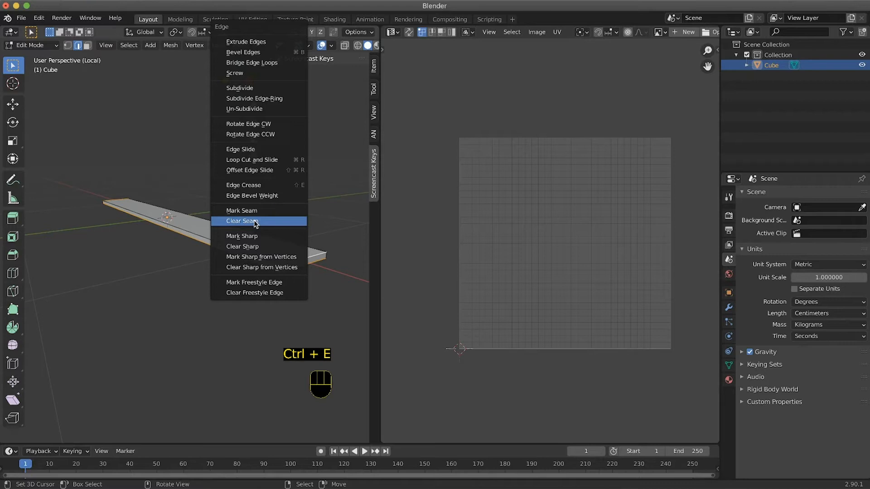
{"action": "left_click", "coordinate": [245, 211]}
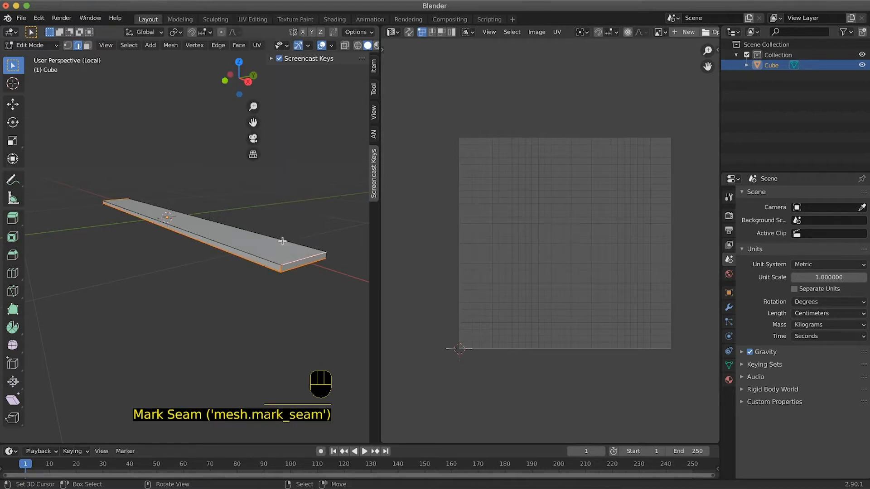
Select the plank's entire mesh and unwrap it along the marked seams.
{"action": "key", "text": "a"}
{"action": "key", "text": "u"}
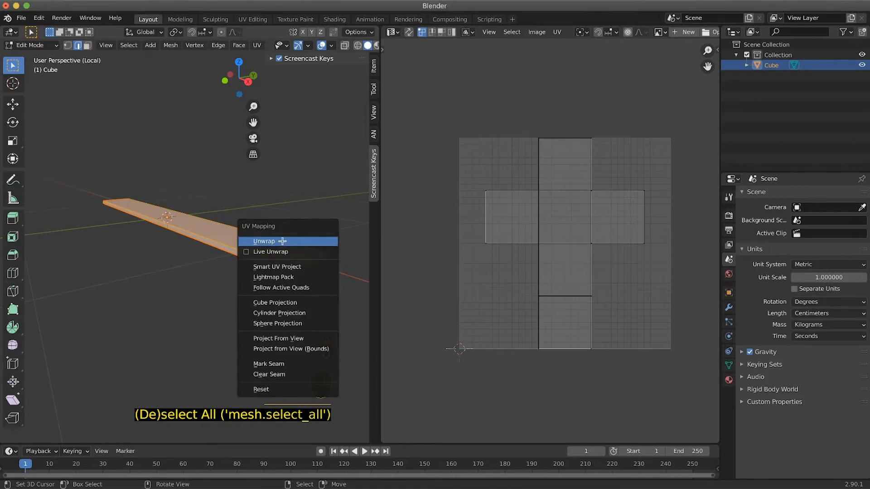
{"action": "left_click", "coordinate": [282, 241]}
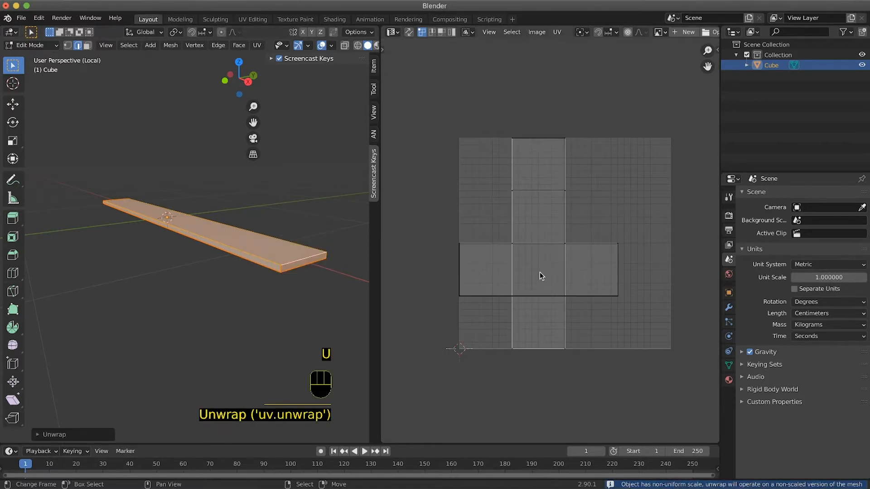
Widen the 3D viewport, switch the plank to Object Mode and apply its scale.
{"action": "left_click_drag", "start_coordinate": [382, 76], "coordinate": [454, 76]}
{"action": "key", "text": "Tab"}
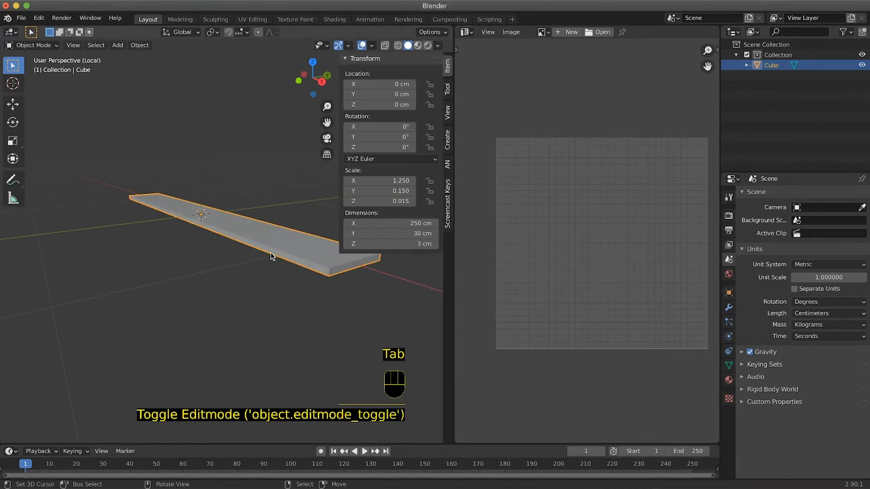
{"action": "key", "text": "ctrl+a"}
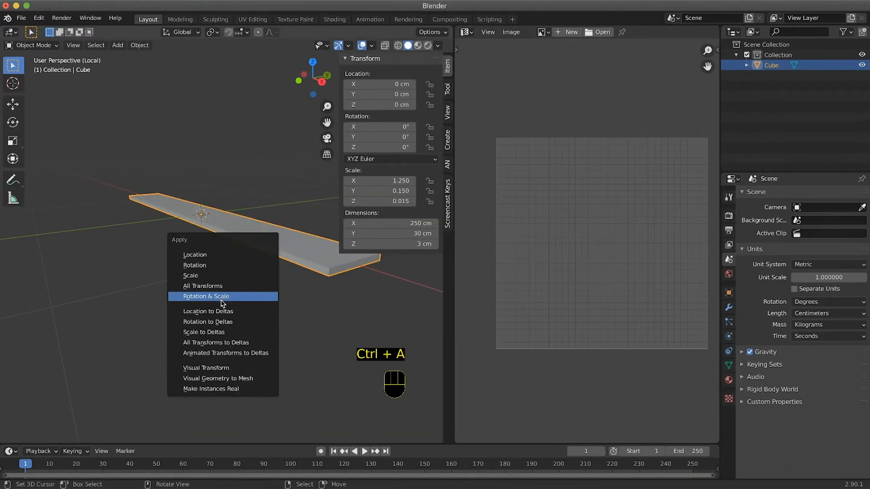
{"action": "left_click", "coordinate": [221, 275]}
{"action": "key", "text": "Tab"}
{"action": "key", "text": "Tab"}
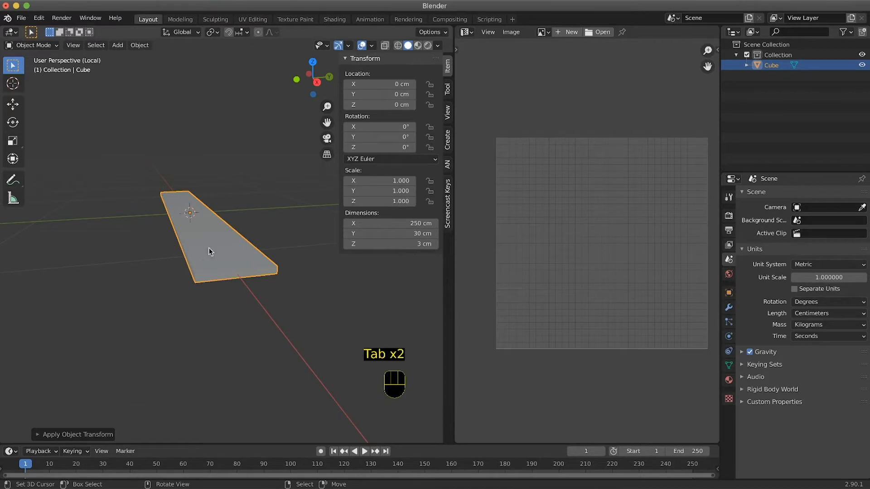
Unwrap the plank again in Edit Mode using its applied scale, and return to Object Mode.
{"action": "key", "text": "Tab"}
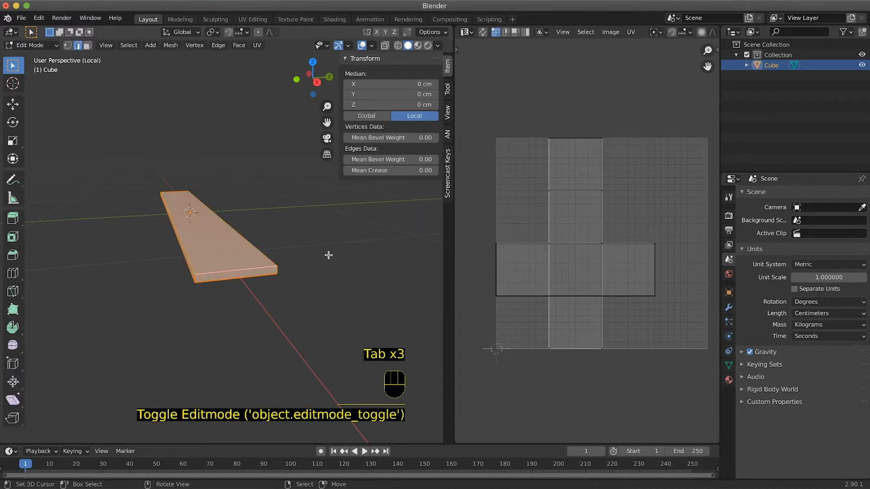
{"action": "key", "text": "u"}
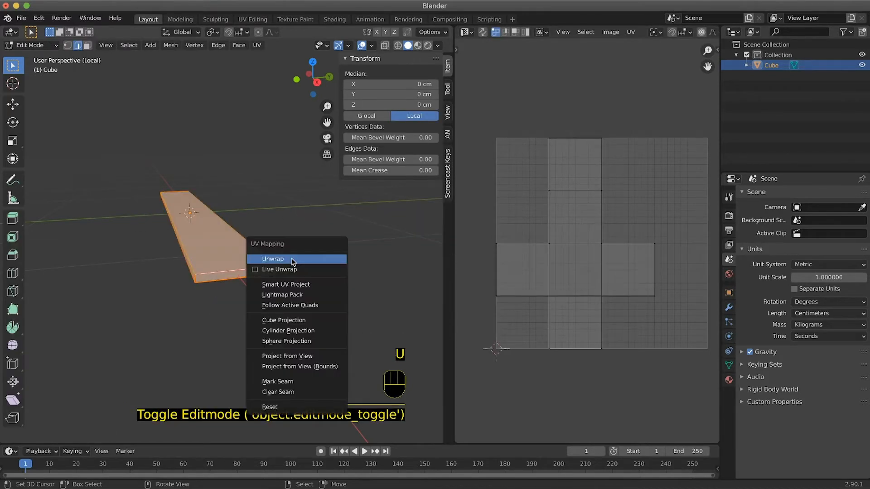
{"action": "left_click", "coordinate": [291, 259]}
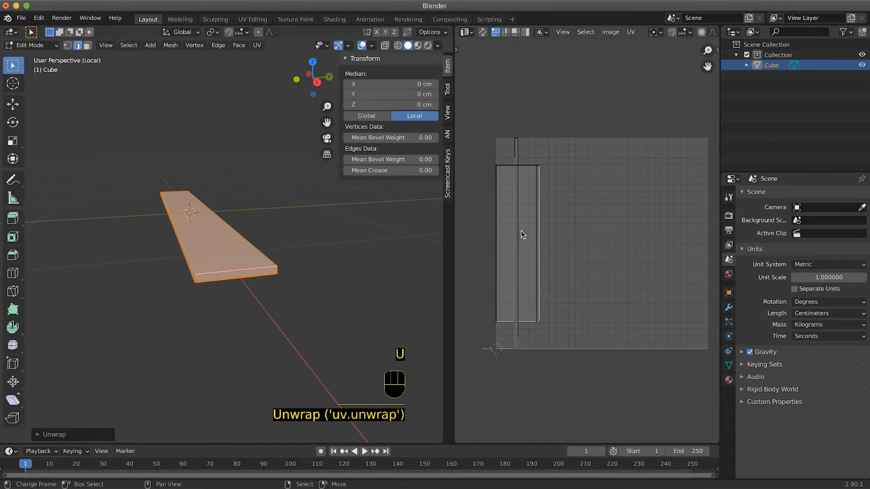
{"action": "key", "text": "Tab"}
Turn on snapping and duplicate the plank, placing the copy 100 cm along the Y axis.
{"action": "mouse_move", "coordinate": [213, 217]}
{"action": "middle_mouse_down"}
{"action": "mouse_move", "coordinate": [213, 232]}
{"action": "mouse_move", "coordinate": [182, 264]}
{"action": "mouse_move", "coordinate": [195, 260]}
{"action": "mouse_move", "coordinate": [228, 217]}
{"action": "middle_mouse_up"}
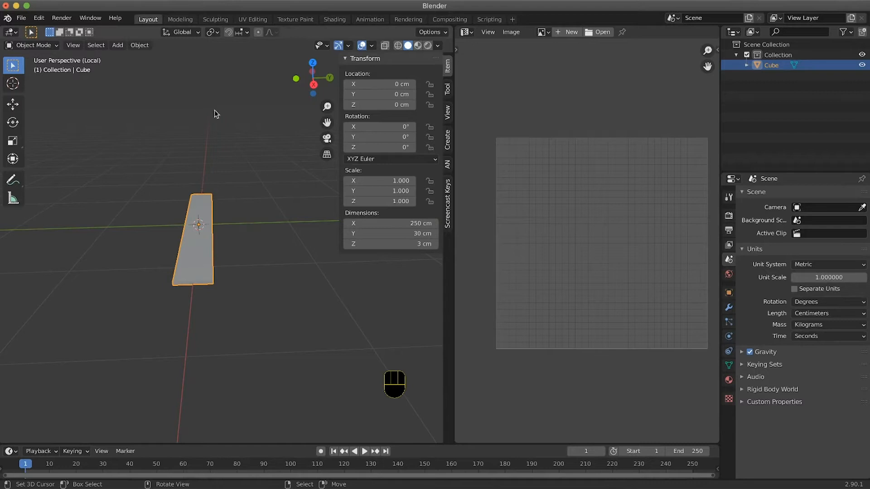
{"action": "left_click", "coordinate": [229, 32]}
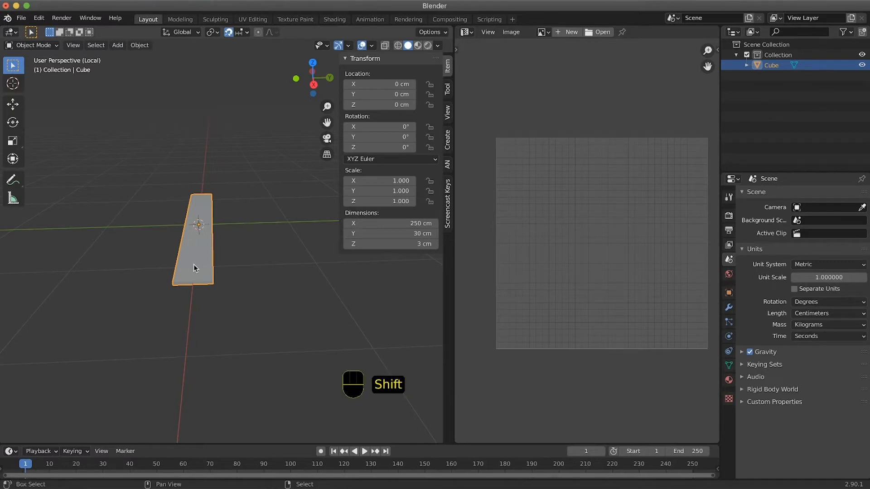
{"action": "key", "text": "shift+d"}
{"action": "left_click", "coordinate": [261, 260]}
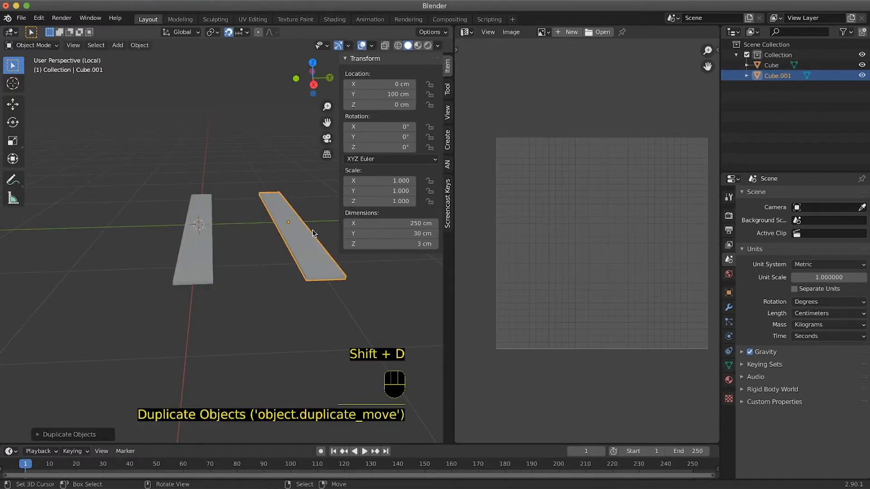
Set snapping to Edge and move the duplicated plank flush against the original, at Y 30 cm.
{"action": "left_click", "coordinate": [243, 33]}
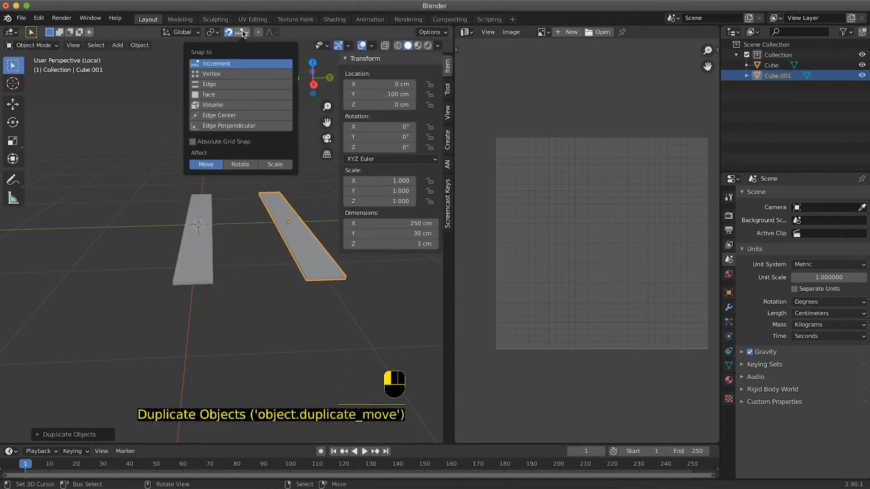
{"action": "left_click", "coordinate": [226, 84]}
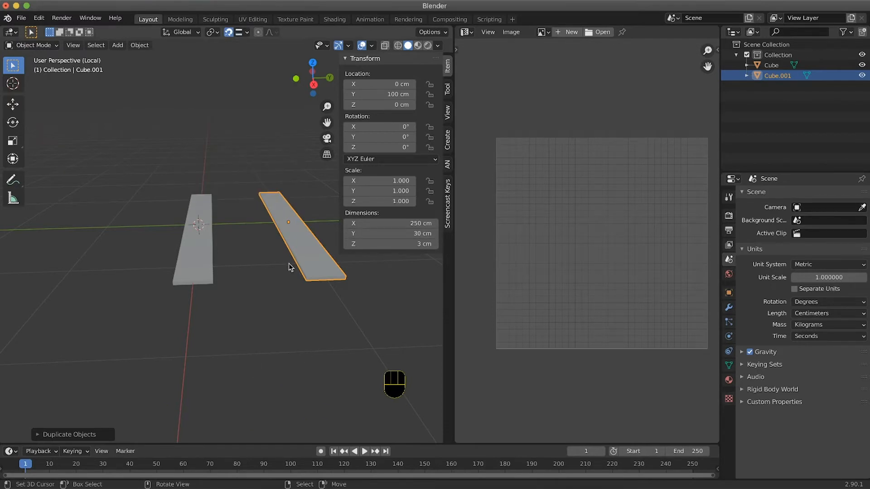
{"action": "middle_click_drag", "start_coordinate": [252, 262], "coordinate": [316, 328], "text": "ctrl"}
{"action": "key", "text": "g"}
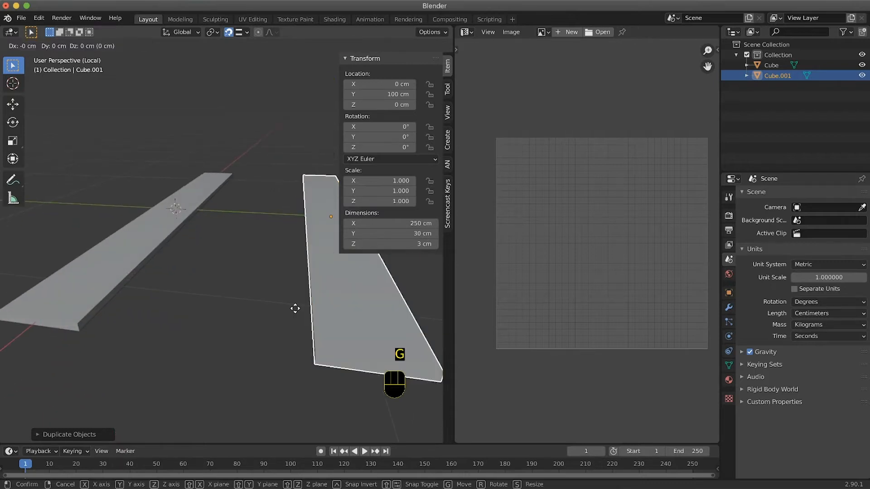
{"action": "left_click", "coordinate": [109, 301]}
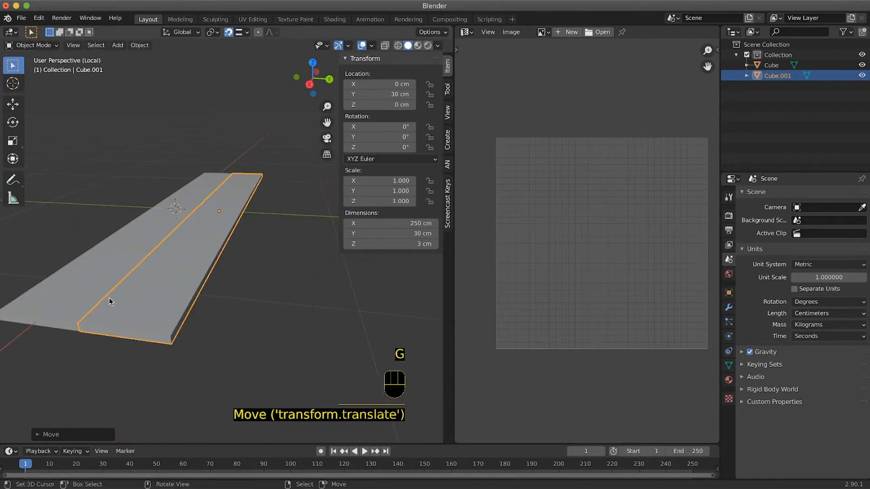
{"action": "middle_click_drag", "start_coordinate": [110, 301], "coordinate": [127, 291]}
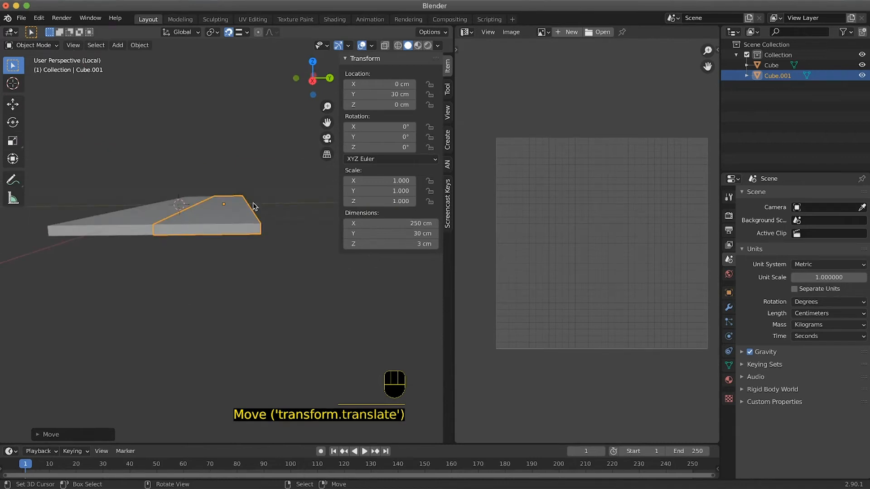
Duplicate the second plank and snap the copy along Y against its outer long edge as the third plank.
{"action": "middle_click_drag", "start_coordinate": [253, 206], "coordinate": [227, 266]}
{"action": "key", "text": "shift+d"}
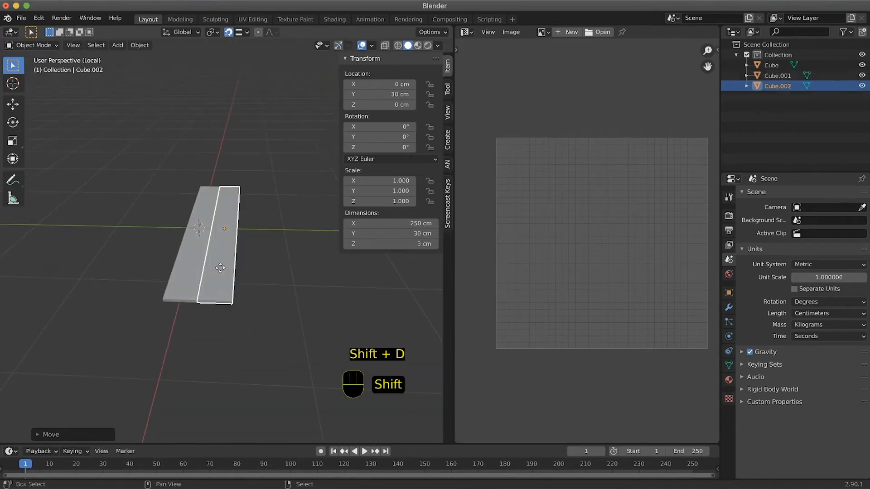
{"action": "left_click", "coordinate": [220, 268]}
{"action": "key", "text": "g"}
{"action": "key", "text": "x"}
{"action": "key", "text": "y"}
{"action": "left_click", "coordinate": [277, 268]}
{"action": "key", "text": "g"}
{"action": "key", "text": "y"}
{"action": "left_click", "coordinate": [234, 299]}
Duplicate the third plank and snap the copy beside it as the fourth plank, at Y 90 cm.
{"action": "middle_click_drag", "start_coordinate": [235, 299], "coordinate": [276, 274]}
{"action": "key", "text": "shift+d"}
{"action": "left_click", "coordinate": [240, 268]}
{"action": "key", "text": "g"}
{"action": "key", "text": "g"}
{"action": "left_click", "coordinate": [289, 265]}
{"action": "mouse_move", "coordinate": [276, 274]}
{"action": "middle_mouse_down"}
{"action": "mouse_move", "coordinate": [259, 265]}
{"action": "mouse_move", "coordinate": [275, 260]}
{"action": "middle_mouse_up"}
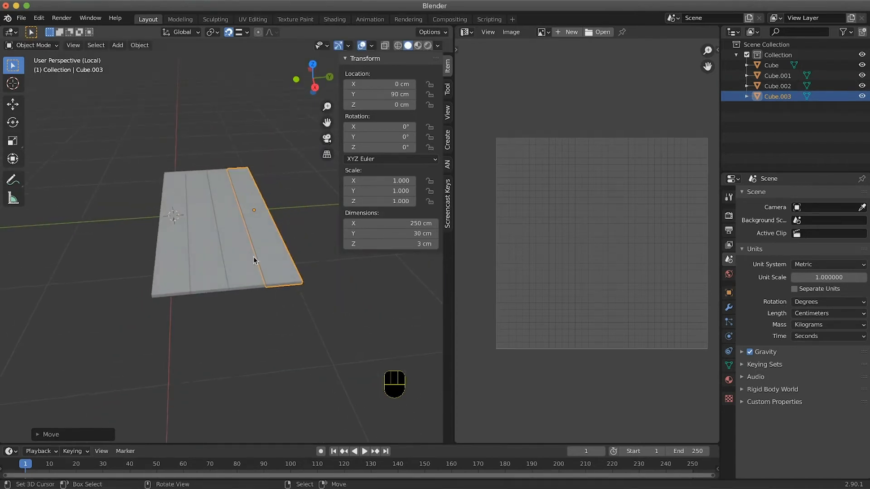
Add a Bevel modifier to the first plank at the world origin.
{"action": "left_click", "coordinate": [172, 253]}
{"action": "left_click", "coordinate": [729, 307]}
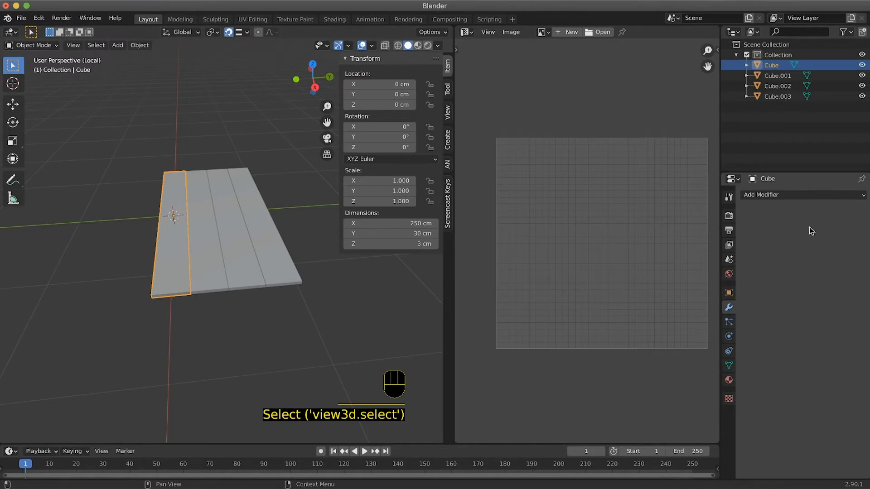
{"action": "left_click", "coordinate": [792, 196]}
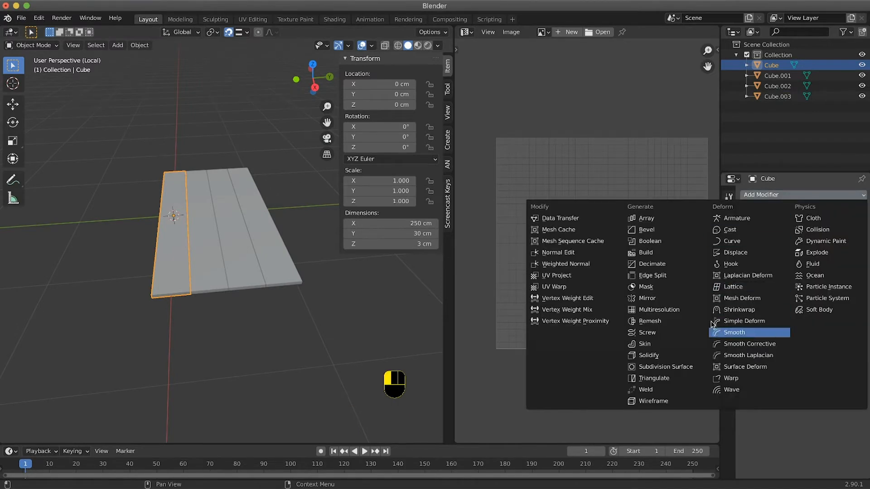
{"action": "left_click", "coordinate": [667, 231]}
{"action": "middle_click_drag", "start_coordinate": [298, 285], "coordinate": [297, 276]}
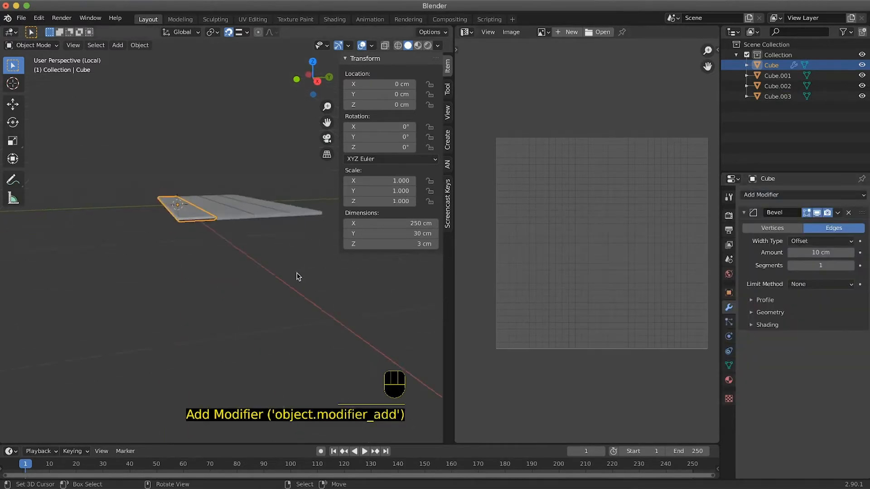
{"action": "scroll", "coordinate": [154, 177], "scroll_direction": "up", "scroll_amount": 8, "text": "ctrl"}
{"action": "scroll", "coordinate": [154, 177], "scroll_direction": "down", "scroll_amount": 4, "text": "ctrl"}
{"action": "middle_click_drag", "start_coordinate": [154, 176], "coordinate": [159, 179]}
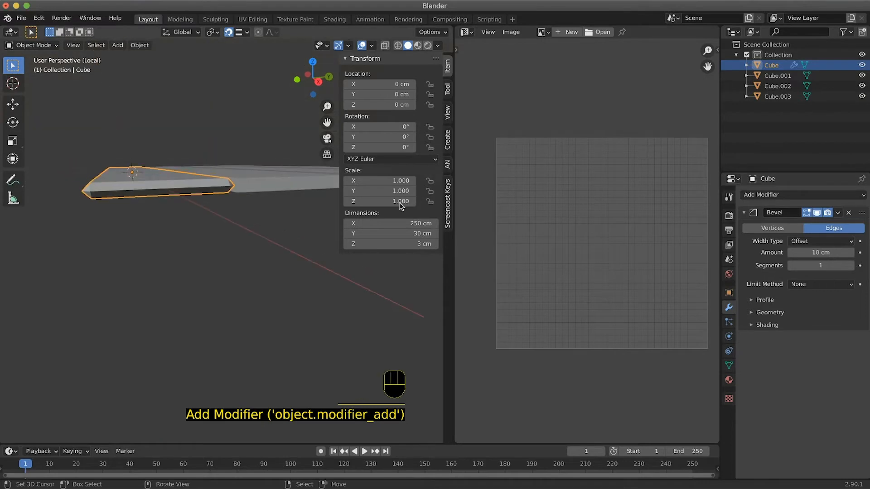
Set the first plank's bevel amount to 0.4 cm with 3 segments.
{"action": "left_click", "coordinate": [820, 252]}
{"action": "left_click_drag", "start_coordinate": [817, 253], "coordinate": [765, 257], "text": "shift"}
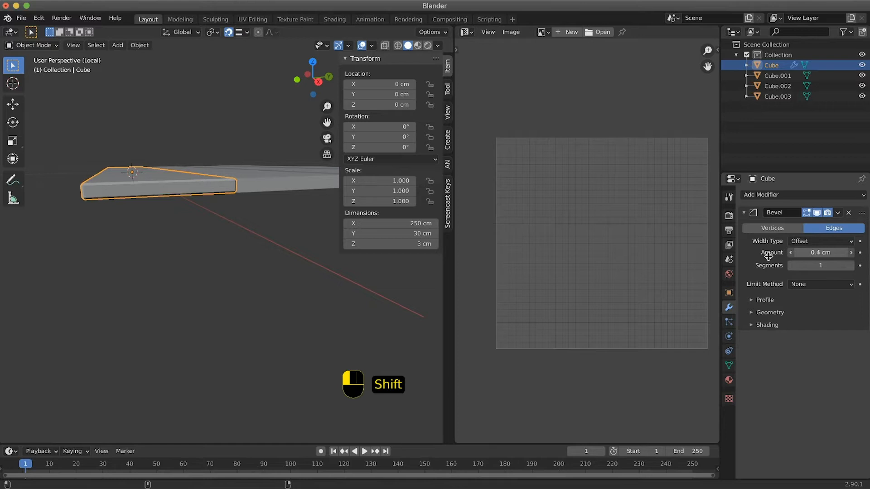
{"action": "left_click", "coordinate": [851, 265]}
{"action": "left_click", "coordinate": [851, 266]}
{"action": "scroll", "coordinate": [140, 281], "scroll_direction": "up", "scroll_amount": 4}
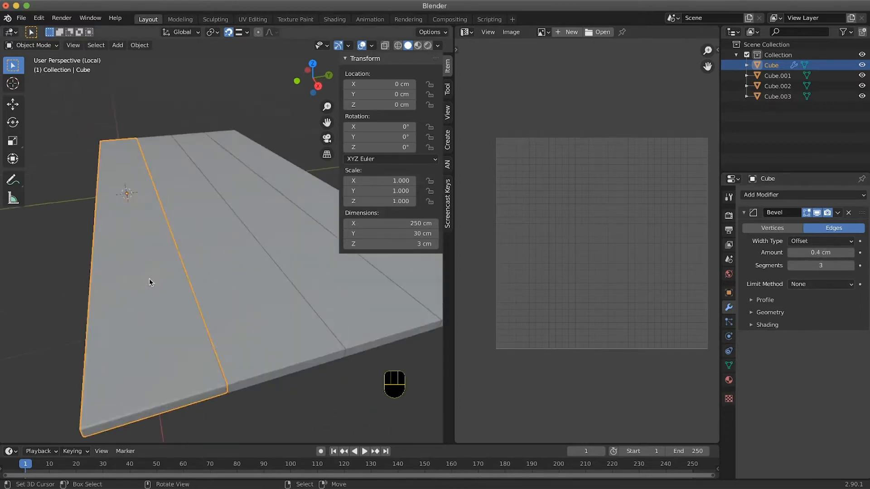
{"action": "middle_click_drag", "start_coordinate": [135, 279], "coordinate": [113, 258]}
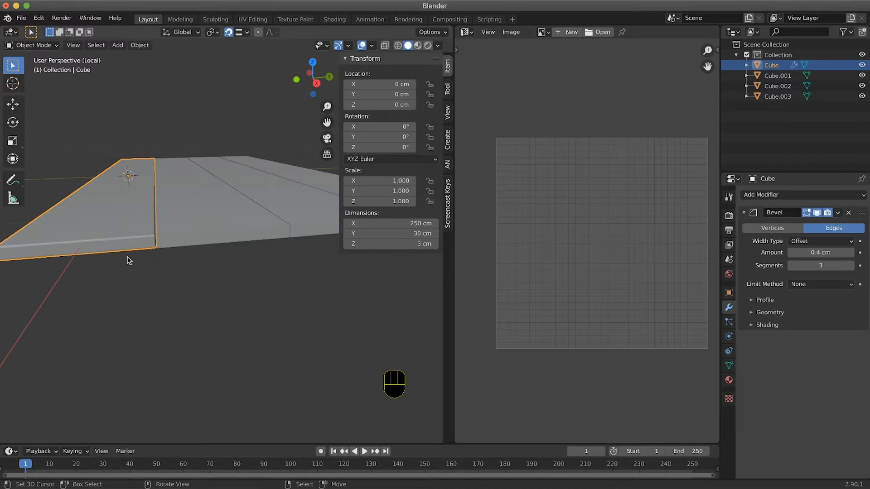
Copy the first plank's Bevel modifier to the other three planks with Make Links, and deselect everything.
{"action": "middle_click_drag", "start_coordinate": [229, 248], "coordinate": [239, 234]}
{"action": "left_click", "coordinate": [260, 223]}
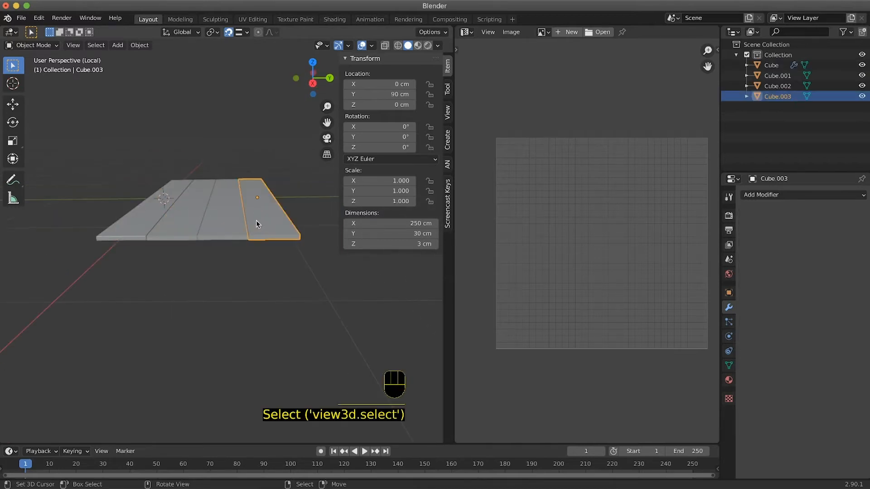
{"action": "left_click", "coordinate": [227, 225], "text": "shift"}
{"action": "left_click", "coordinate": [191, 223], "text": "shift"}
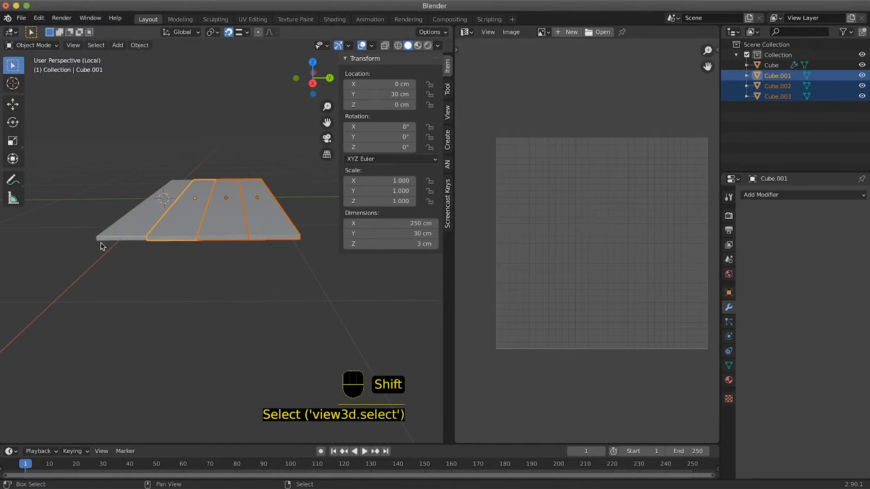
{"action": "left_click", "coordinate": [129, 235], "text": "shift"}
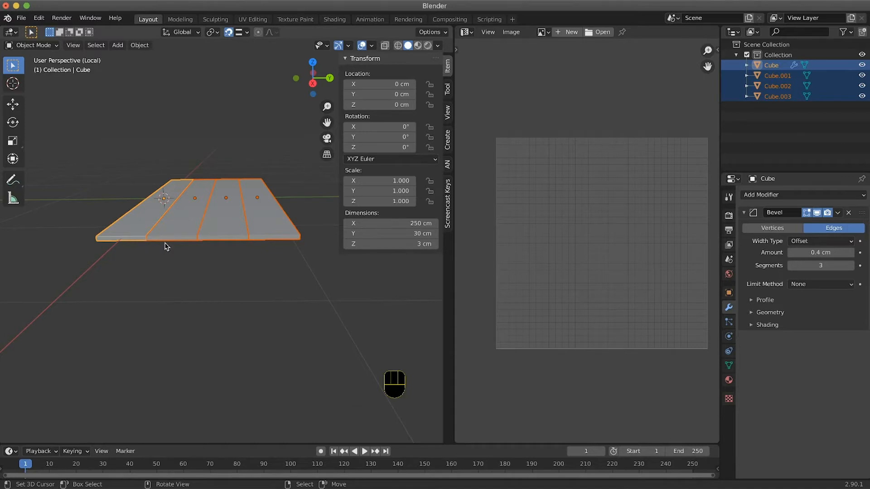
{"action": "key", "text": "ctrl"}
{"action": "key", "text": "ctrl+l"}
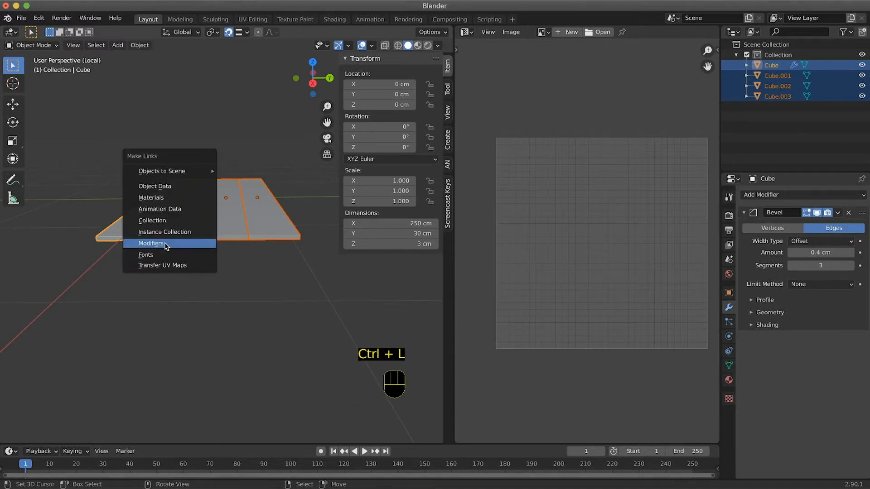
{"action": "left_click", "coordinate": [164, 243]}
{"action": "middle_click_drag", "start_coordinate": [205, 238], "coordinate": [219, 209]}
{"action": "key", "text": "a"}
{"action": "key", "text": "a"}
{"action": "key", "text": "a"}
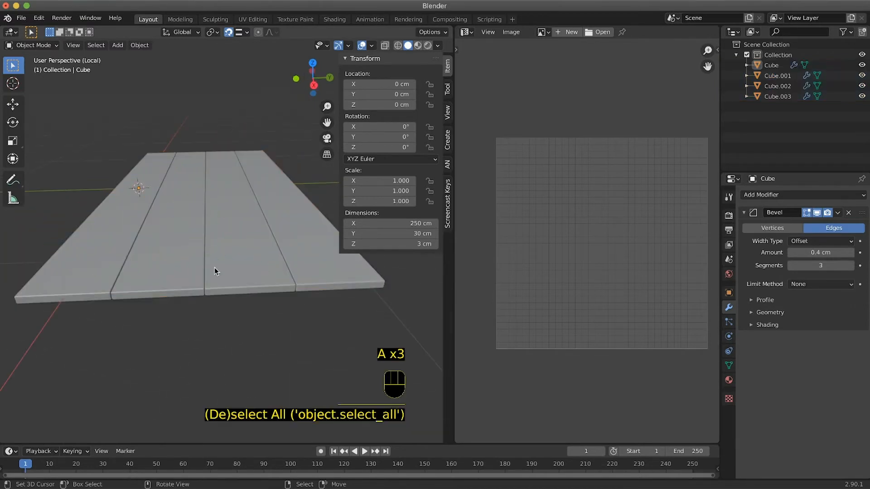
Add a cube mesh at the world origin as the base of a table leg.
{"action": "mouse_move", "coordinate": [214, 268]}
{"action": "middle_mouse_down"}
{"action": "mouse_move", "coordinate": [231, 261]}
{"action": "mouse_move", "coordinate": [212, 267]}
{"action": "middle_mouse_up"}
{"action": "key", "text": "shift+a"}
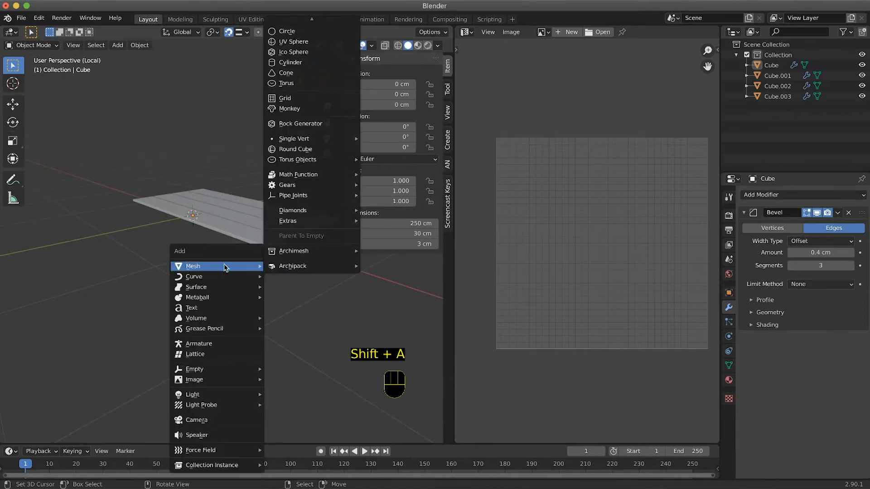
{"action": "mouse_move", "coordinate": [315, 10]}
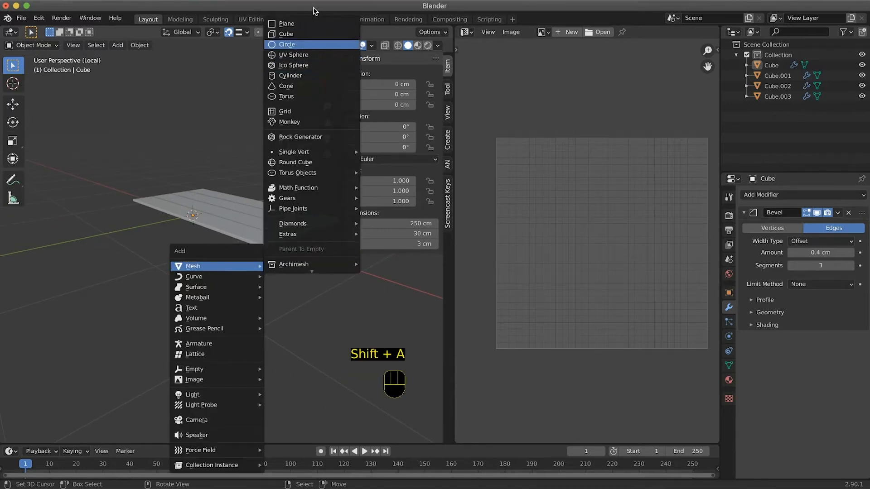
{"action": "left_click", "coordinate": [306, 33]}
{"action": "middle_click_drag", "start_coordinate": [233, 263], "coordinate": [237, 262]}
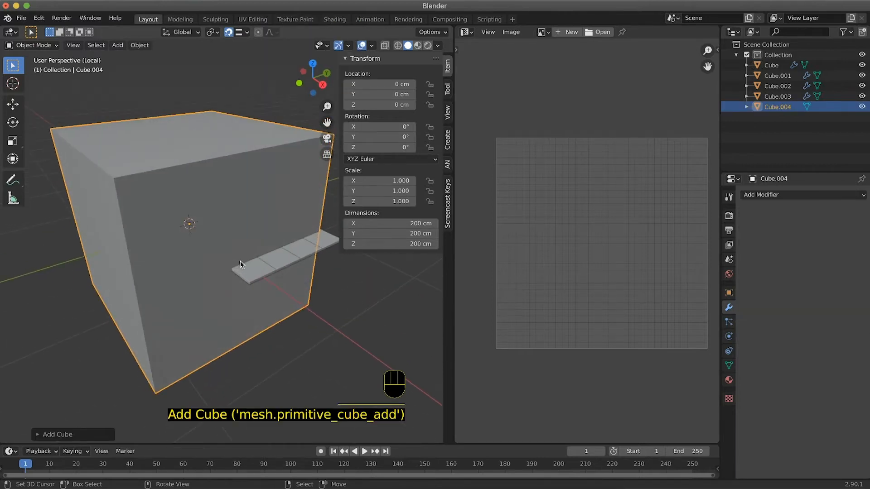
Set the new cube's dimensions to X 12 cm, Y 12 cm and Z 76 cm.
{"action": "left_click", "coordinate": [414, 223]}
{"action": "type", "text": "12"}
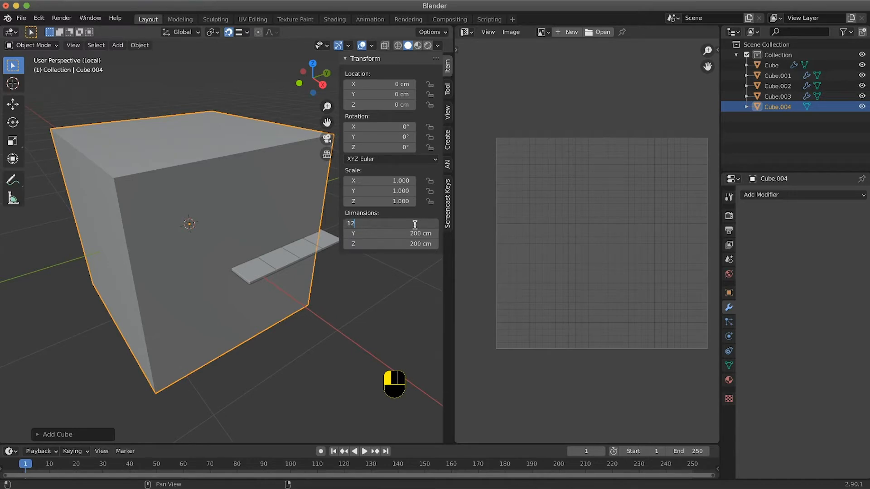
{"action": "left_click", "coordinate": [418, 233]}
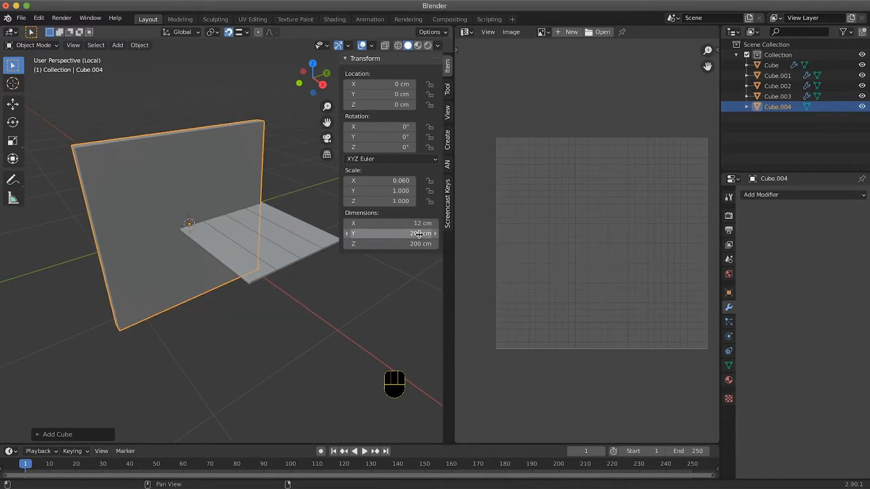
{"action": "left_click", "coordinate": [419, 235]}
{"action": "type", "text": "12"}
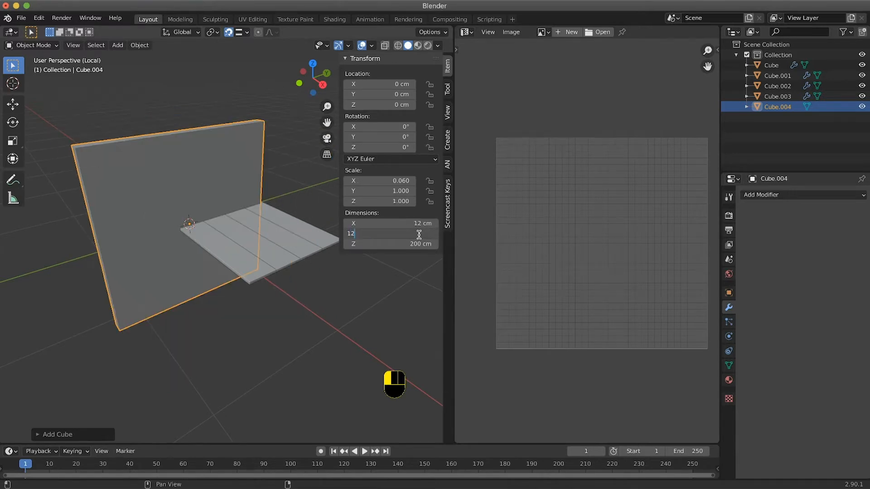
{"action": "left_click", "coordinate": [400, 245]}
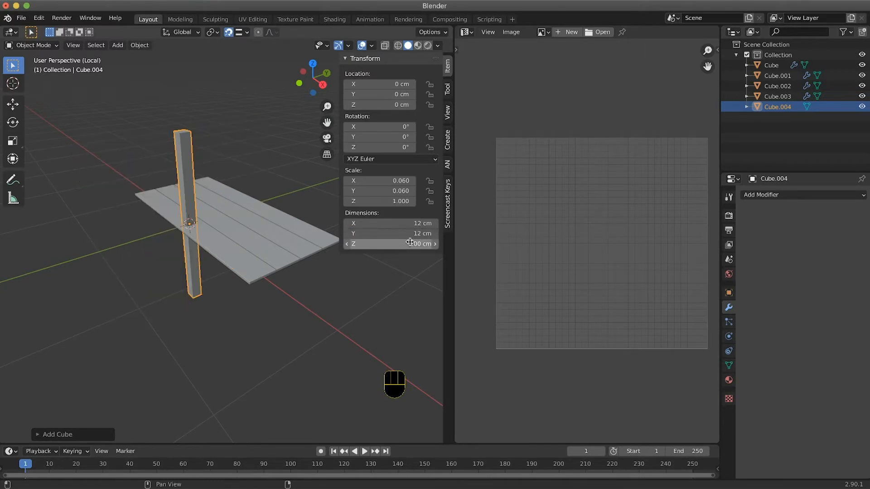
{"action": "key", "text": "KP_7"}
{"action": "key", "text": "KP_6"}
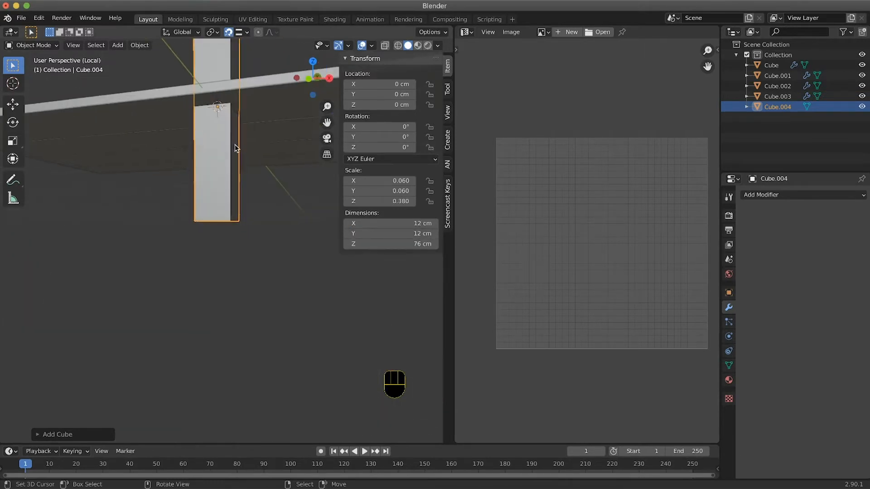
Switch the snapping target to Face and move the leg straight down along Z, clear of the planks.
{"action": "left_click", "coordinate": [246, 32]}
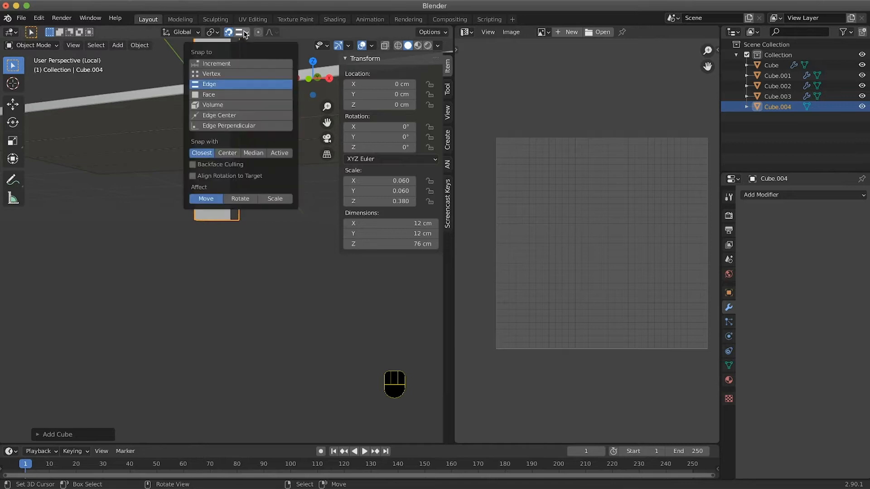
{"action": "left_click", "coordinate": [224, 94]}
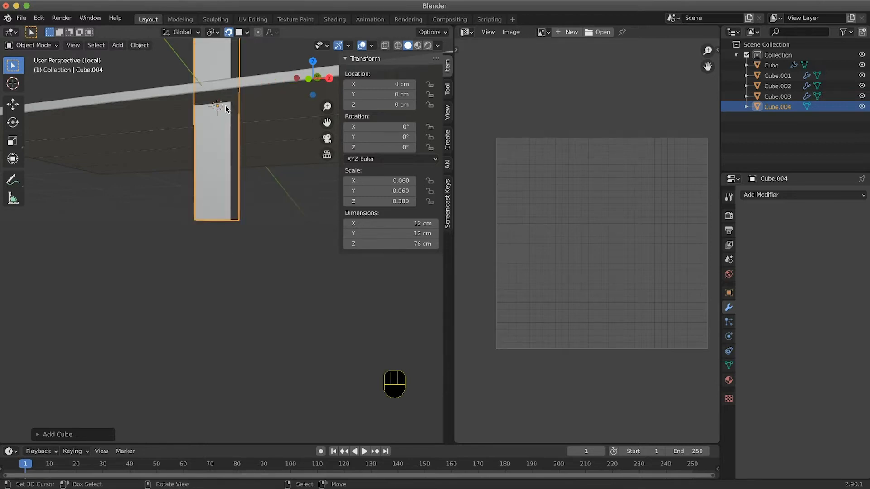
{"action": "key", "text": "g"}
{"action": "key", "text": "z"}
{"action": "left_click", "coordinate": [210, 294]}
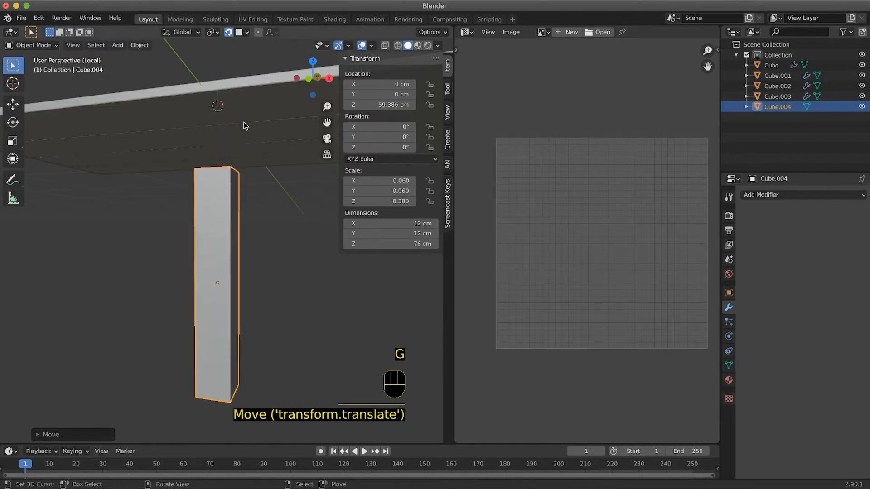
Snap the leg's upper end to the planks' underside at Z -39.5 cm and shift it along X to 108.3 cm.
{"action": "middle_click_drag", "start_coordinate": [267, 127], "coordinate": [240, 141]}
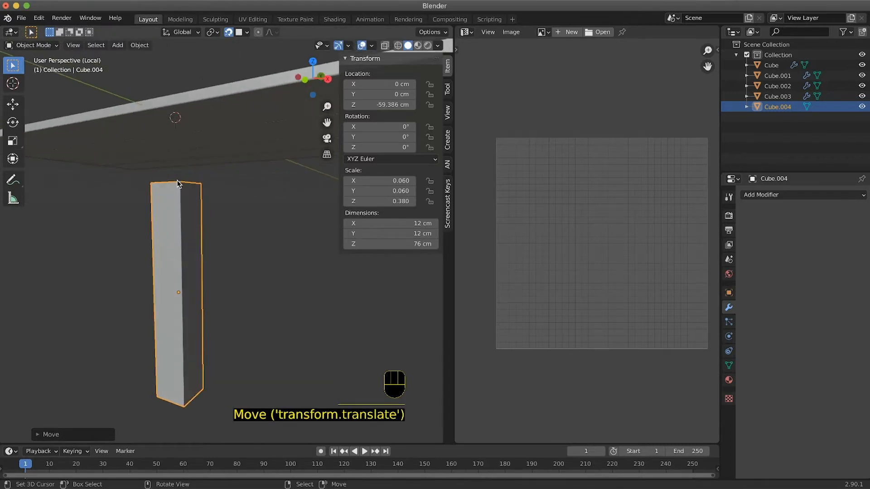
{"action": "key", "text": "g"}
{"action": "key", "text": "z"}
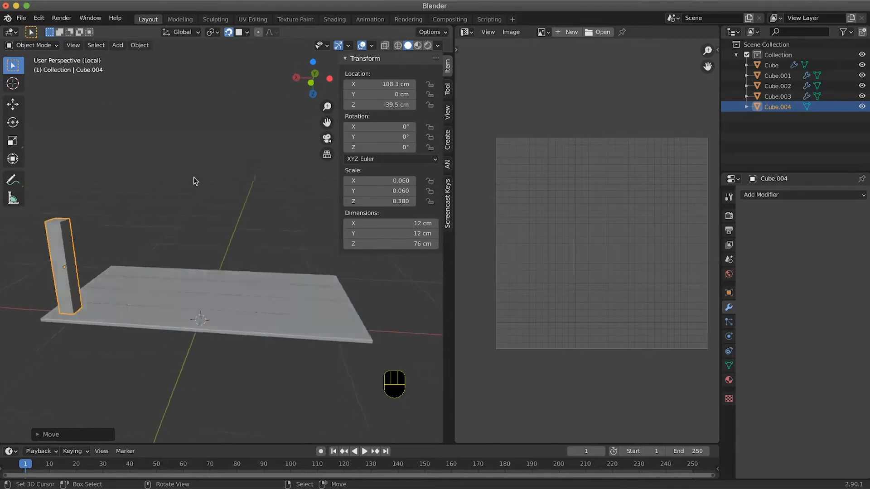
Select all four planks and snap the 3D cursor to the middle of the selection.
{"action": "middle_click_drag", "start_coordinate": [194, 176], "coordinate": [192, 184]}
{"action": "middle_click_drag", "start_coordinate": [255, 234], "coordinate": [254, 235], "text": "shift"}
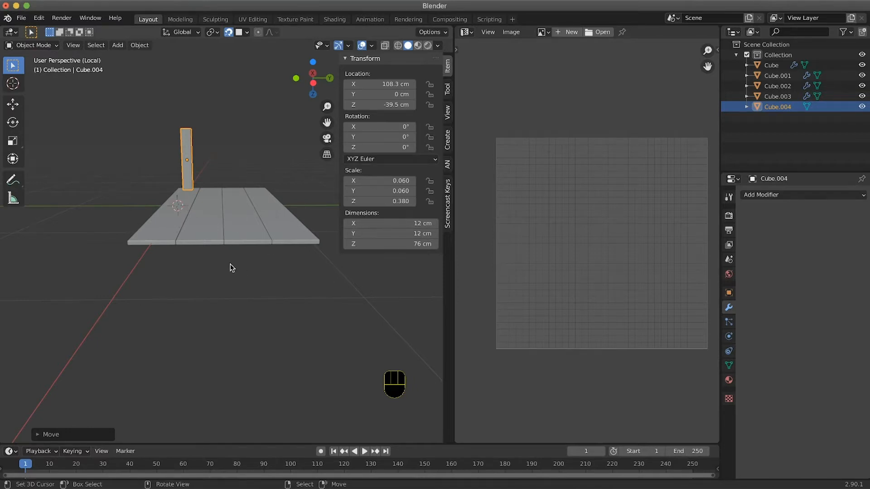
{"action": "key", "text": "shift+s"}
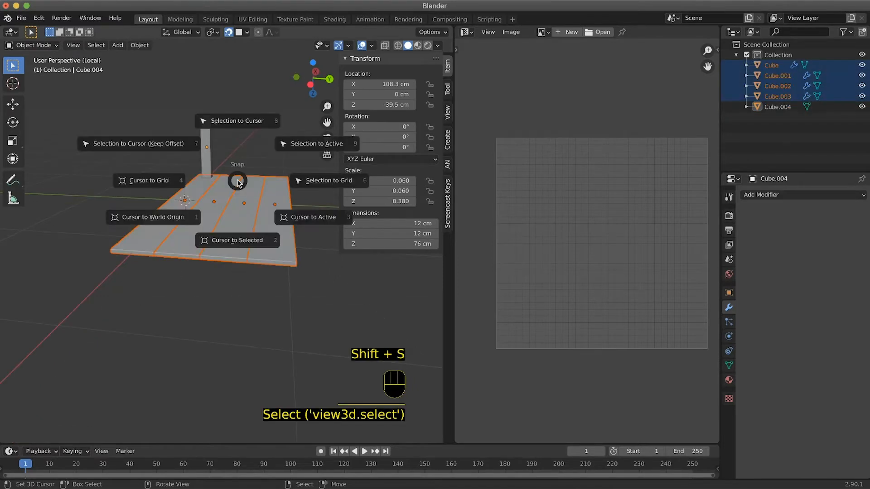
{"action": "left_click", "coordinate": [247, 245]}
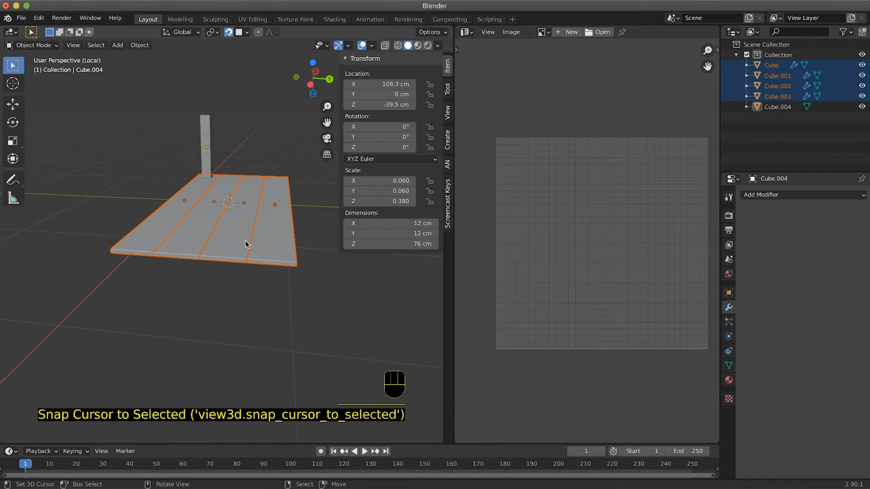
Set the origins of the first and second planks to the 3D cursor.
{"action": "middle_click_drag", "start_coordinate": [207, 189], "coordinate": [255, 230]}
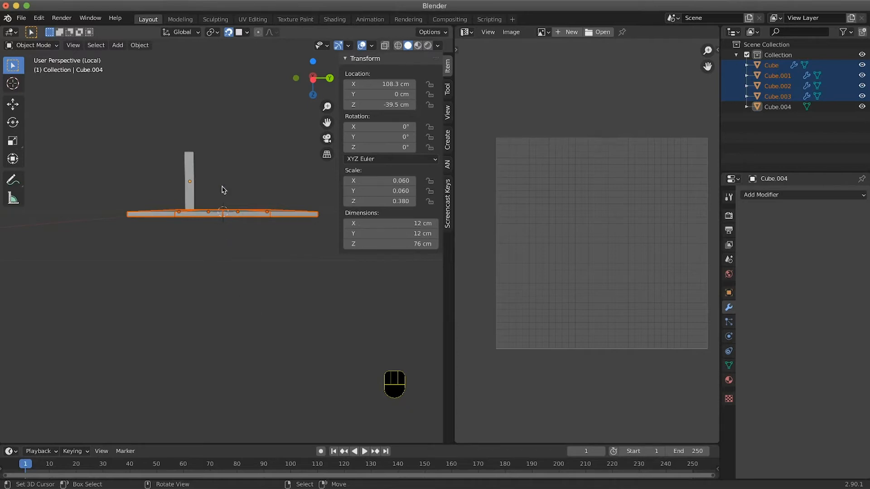
{"action": "middle_click_drag", "start_coordinate": [244, 226], "coordinate": [254, 246]}
{"action": "left_click", "coordinate": [174, 200]}
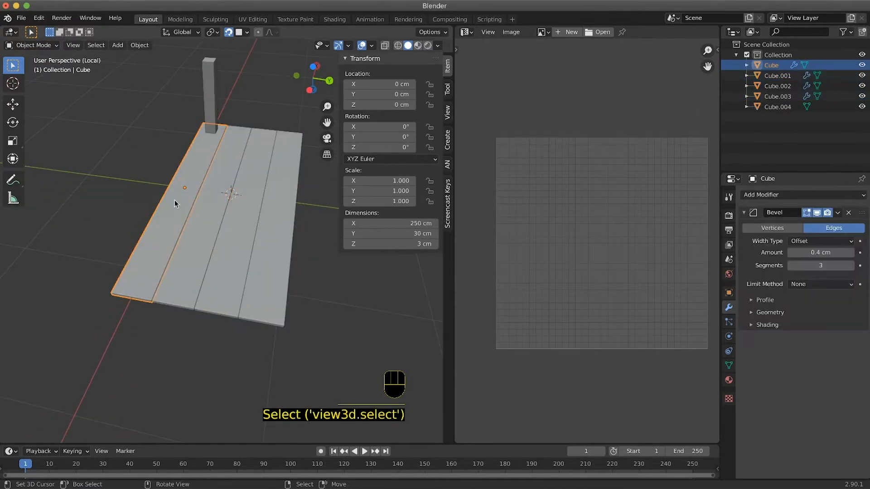
{"action": "key", "text": "q"}
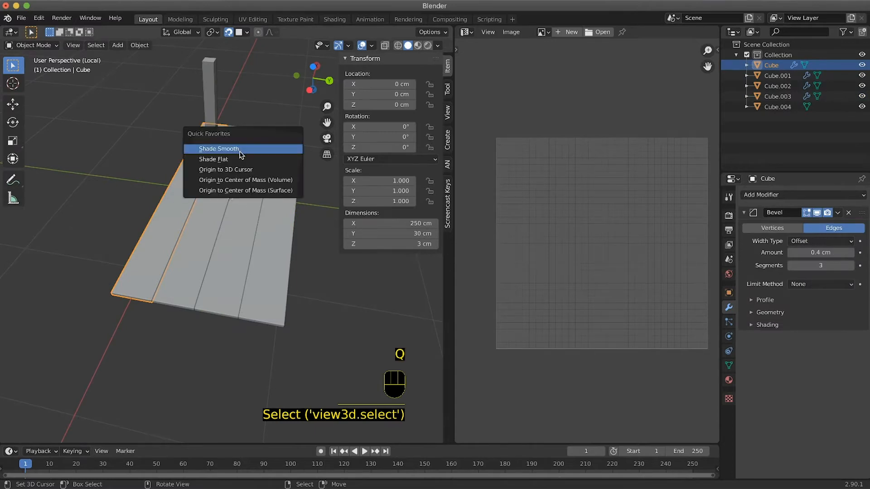
{"action": "left_click", "coordinate": [240, 172]}
{"action": "left_click", "coordinate": [206, 220]}
{"action": "key", "text": "q"}
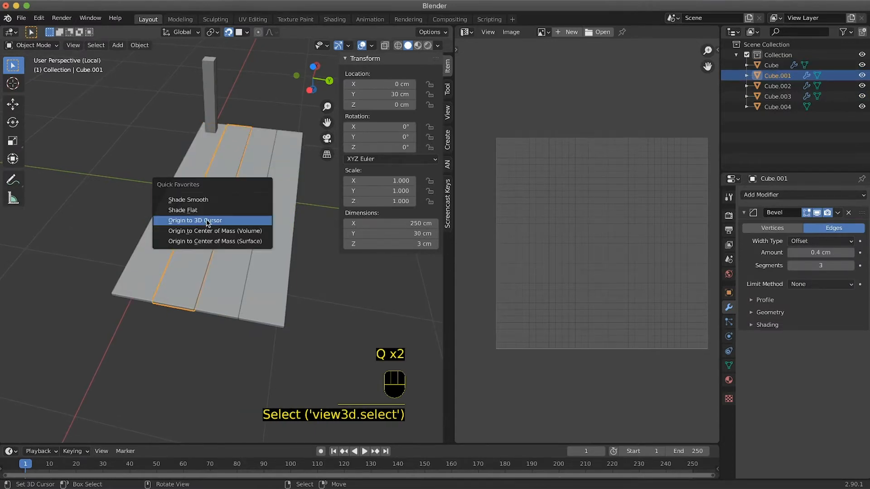
{"action": "left_click", "coordinate": [205, 221]}
Set the origins of the third and fourth planks to the 3D cursor.
{"action": "left_click", "coordinate": [248, 215]}
{"action": "key", "text": "q"}
{"action": "left_click", "coordinate": [249, 214]}
{"action": "left_click", "coordinate": [268, 220]}
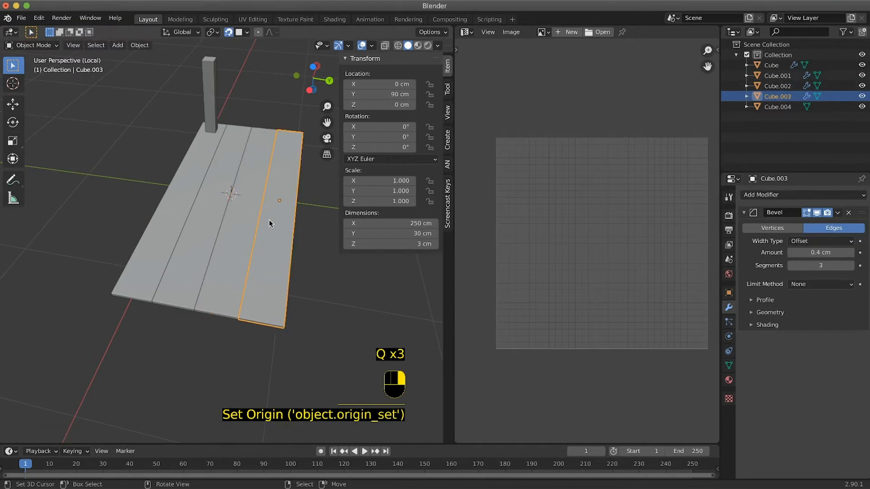
{"action": "key", "text": "q"}
{"action": "left_click", "coordinate": [268, 219]}
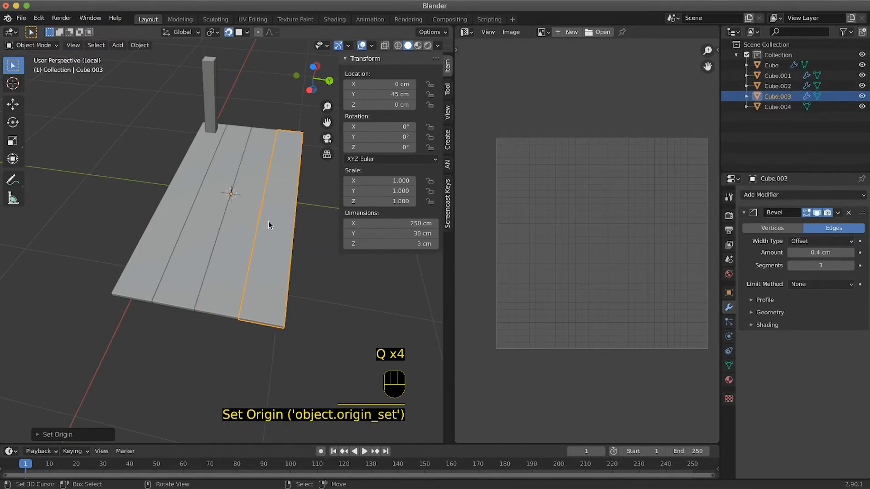
Set the leg's origin to the 3D cursor and move the planks and leg to the world origin.
{"action": "left_click", "coordinate": [211, 107]}
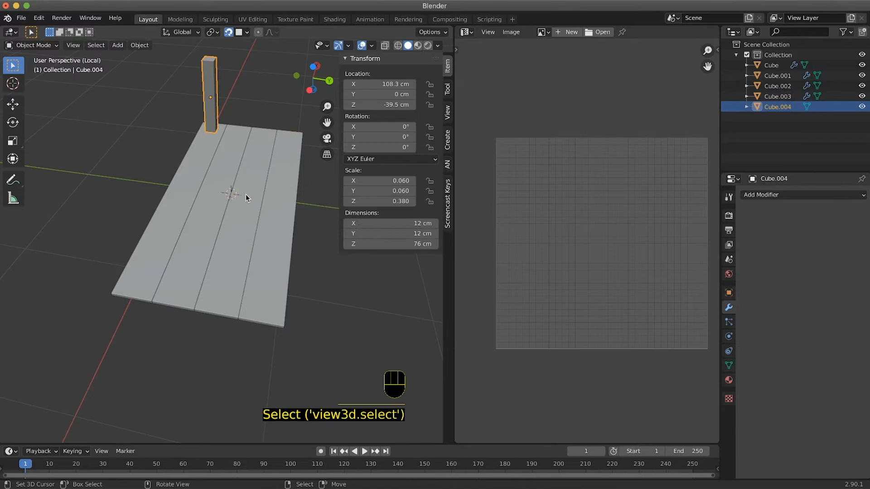
{"action": "key", "text": "q"}
{"action": "left_click", "coordinate": [245, 195]}
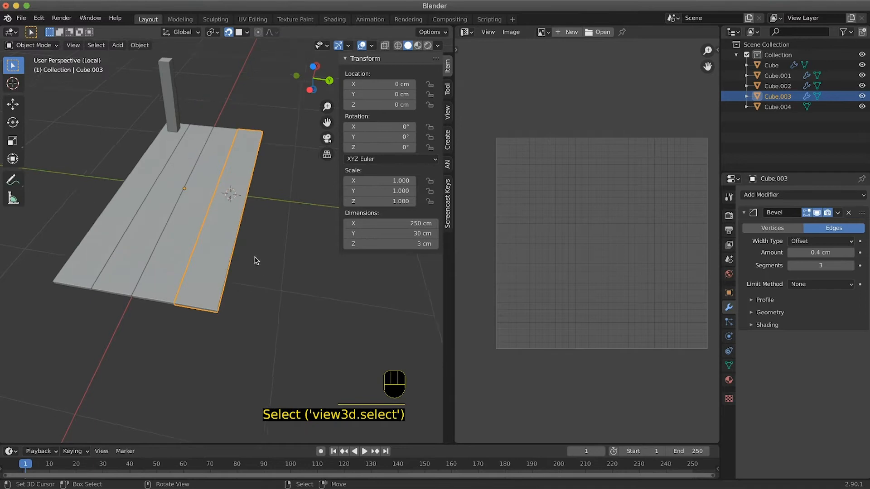
Move the leg closer to the tabletop's corner, to X 6.6451 cm and Y -4.9289 cm, and reset its origin to the world origin.
{"action": "scroll", "coordinate": [255, 260], "scroll_direction": "left", "scroll_amount": 5}
{"action": "scroll", "coordinate": [226, 204], "scroll_direction": "left", "scroll_amount": 5, "text": "shift"}
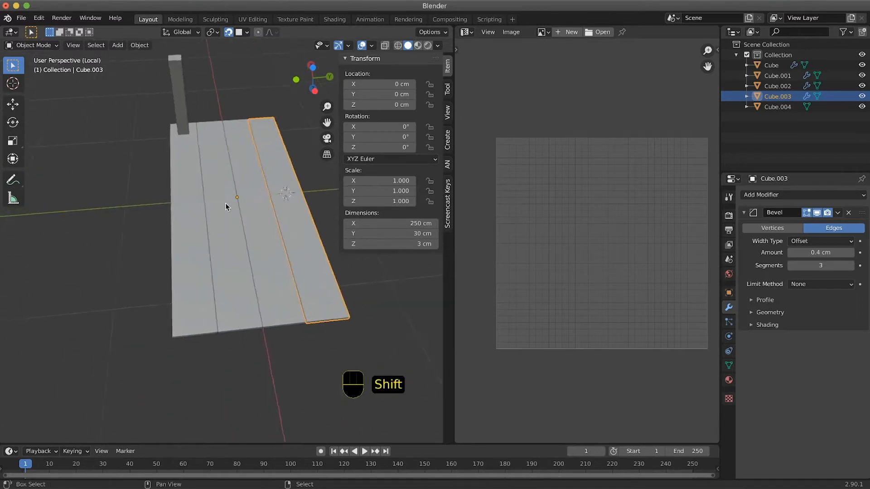
{"action": "scroll", "coordinate": [234, 304], "scroll_direction": "up", "scroll_amount": 5}
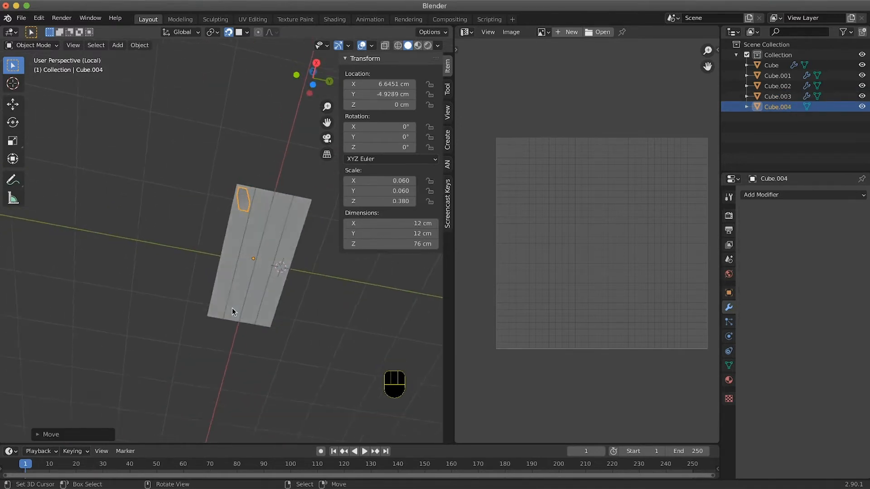
{"action": "scroll", "coordinate": [233, 304], "scroll_direction": "down", "scroll_amount": 10}
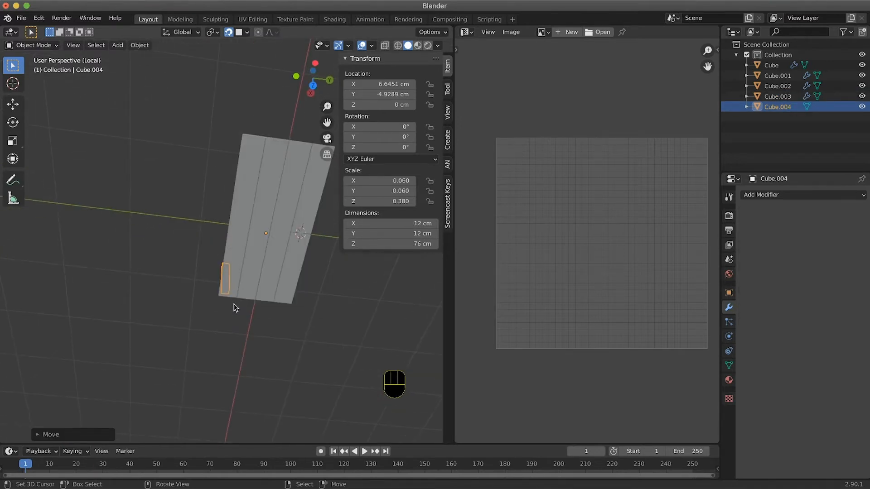
{"action": "scroll", "coordinate": [234, 307], "scroll_direction": "down", "scroll_amount": 10}
{"action": "scroll", "coordinate": [232, 303], "scroll_direction": "up", "scroll_amount": 5}
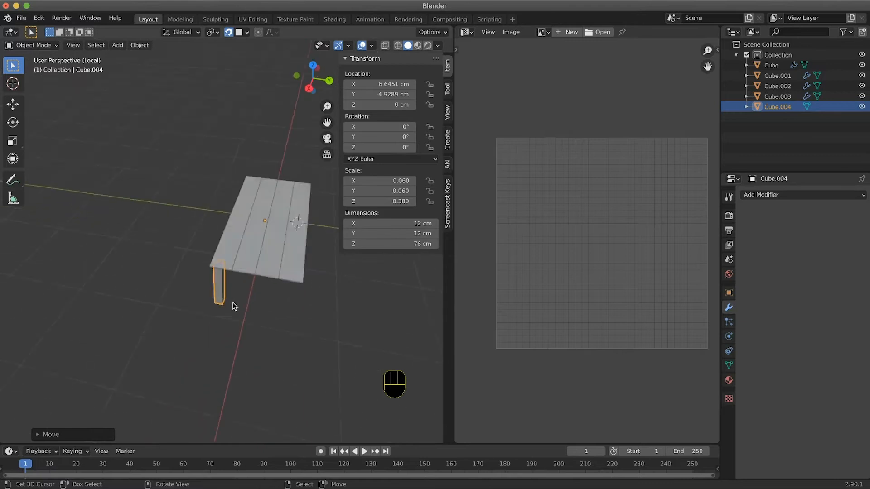
{"action": "scroll", "coordinate": [233, 302], "scroll_direction": "up", "scroll_amount": 3}
{"action": "scroll", "coordinate": [232, 302], "scroll_direction": "down", "scroll_amount": 10}
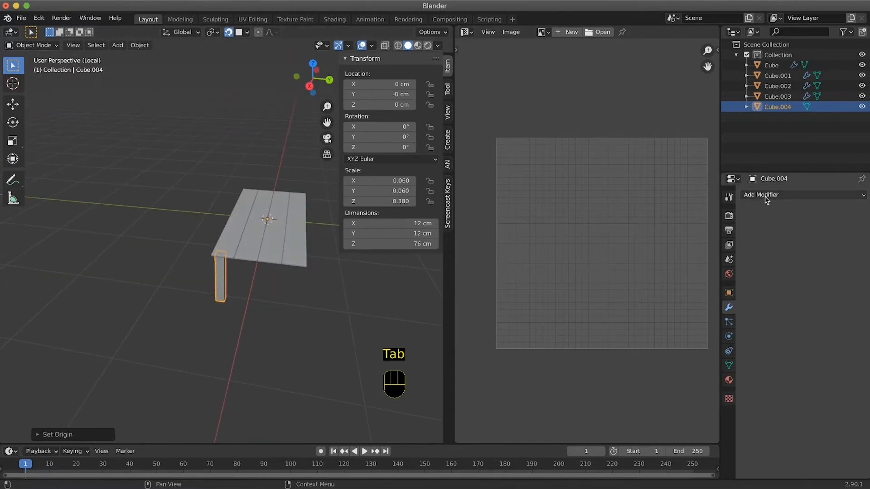
Add a Mirror modifier to the leg, mirroring it across the X axis.
{"action": "left_click", "coordinate": [765, 196]}
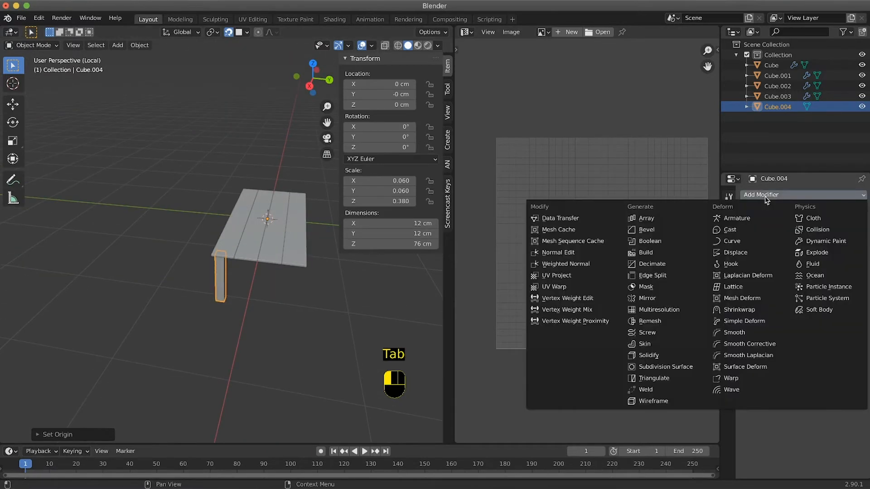
{"action": "left_click", "coordinate": [778, 203]}
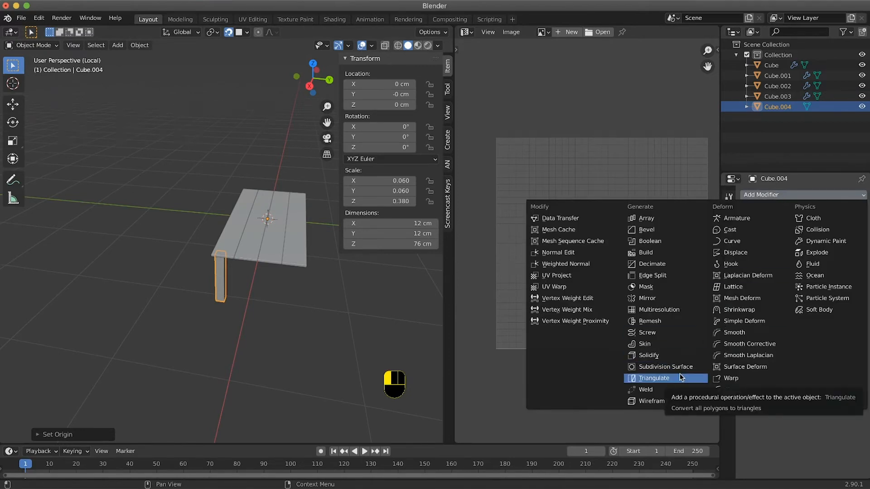
{"action": "left_click", "coordinate": [670, 297]}
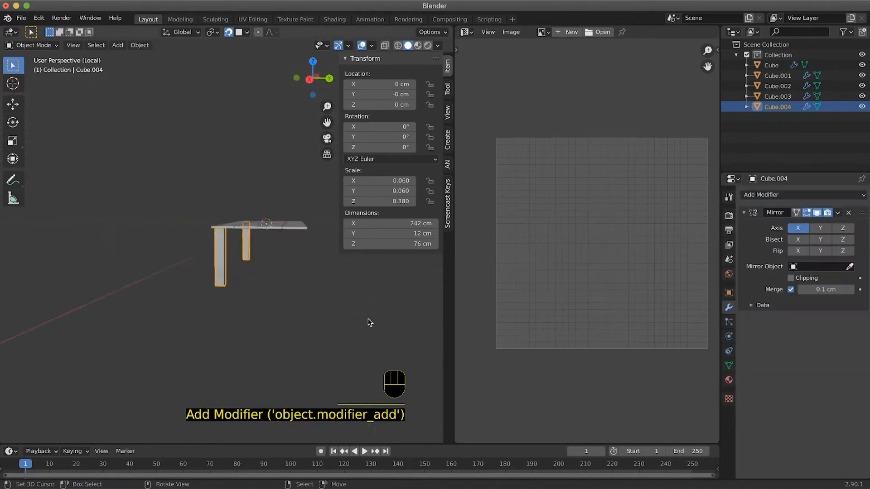
Enable the Y axis in the leg's Mirror modifier as well and apply the modifier.
{"action": "middle_click_drag", "start_coordinate": [370, 322], "coordinate": [329, 303]}
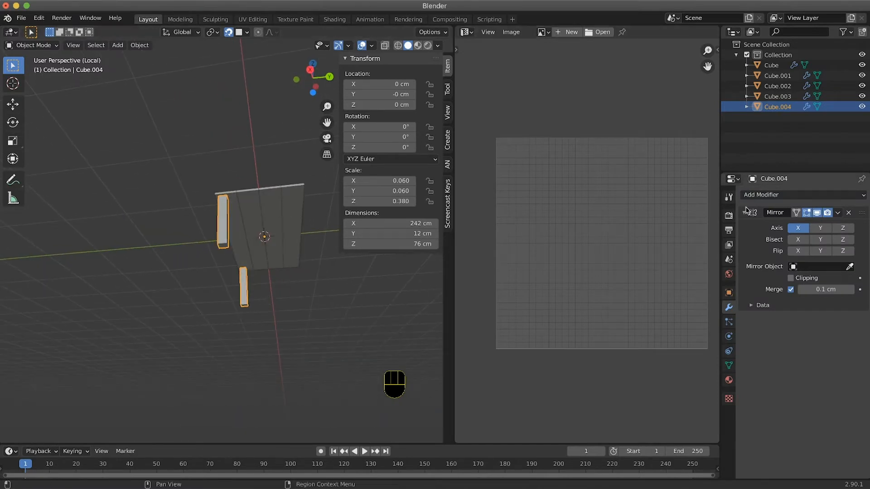
{"action": "left_click", "coordinate": [819, 228]}
{"action": "middle_click_drag", "start_coordinate": [410, 274], "coordinate": [288, 303]}
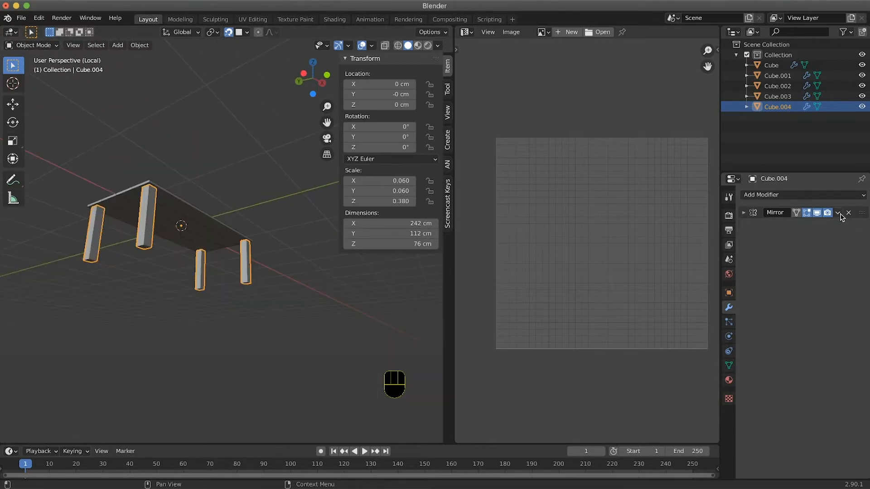
{"action": "left_click", "coordinate": [838, 213]}
{"action": "left_click", "coordinate": [825, 225]}
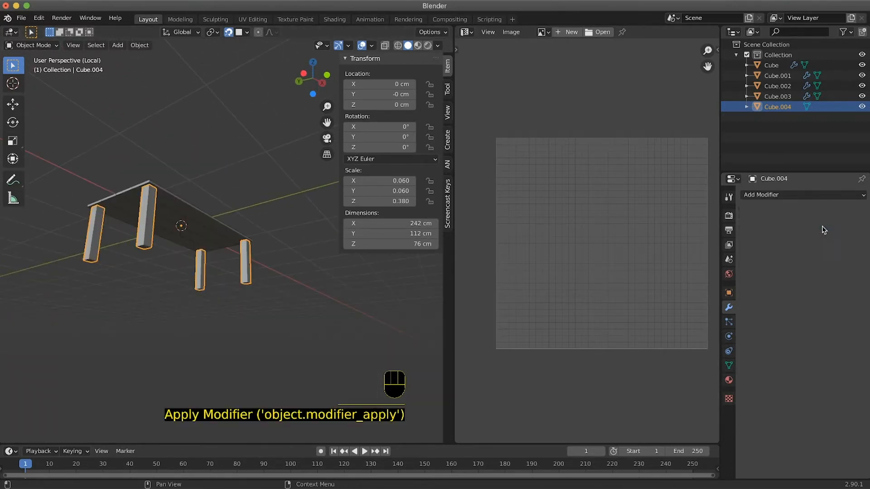
Select the mirrored table legs object and switch it to Edit Mode.
{"action": "middle_click_drag", "start_coordinate": [172, 256], "coordinate": [159, 214]}
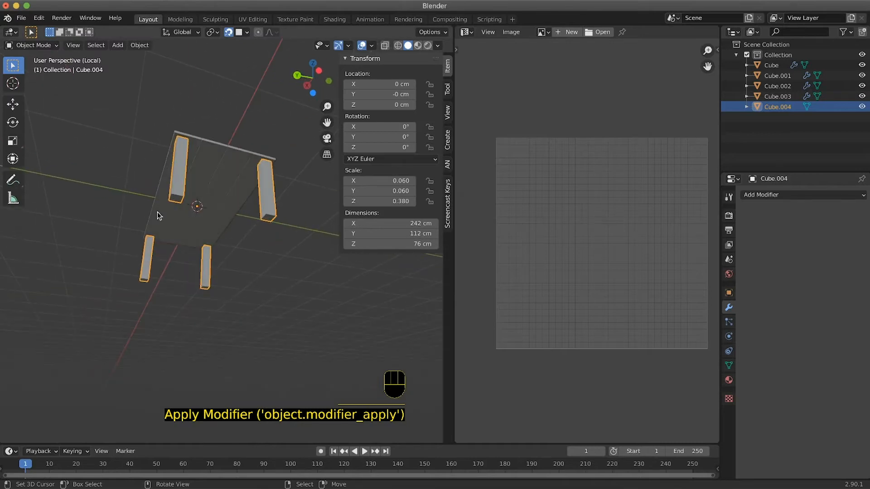
{"action": "right_click", "coordinate": [181, 185]}
{"action": "scroll", "coordinate": [213, 175], "scroll_direction": "up", "scroll_amount": 3}
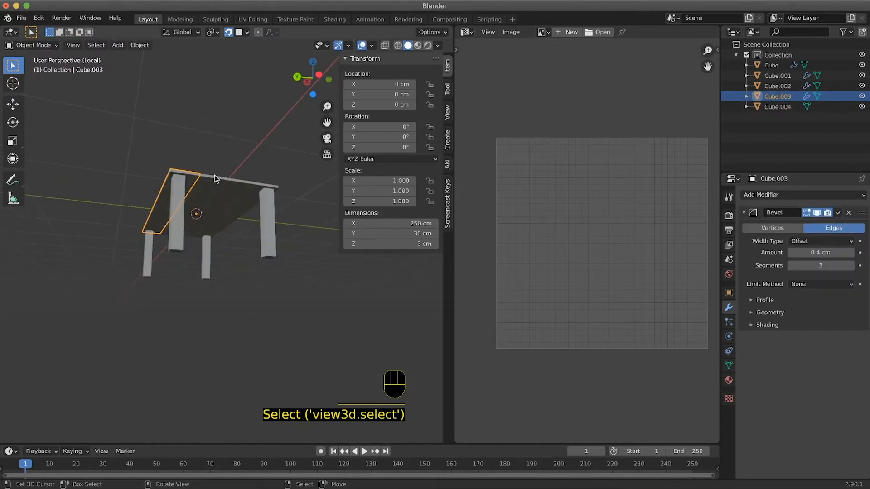
{"action": "right_click", "coordinate": [178, 216]}
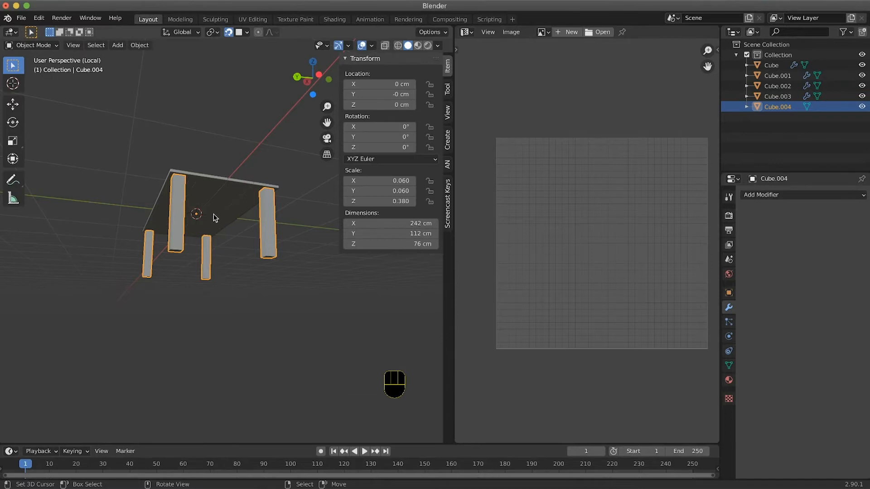
{"action": "right_click", "coordinate": [180, 250]}
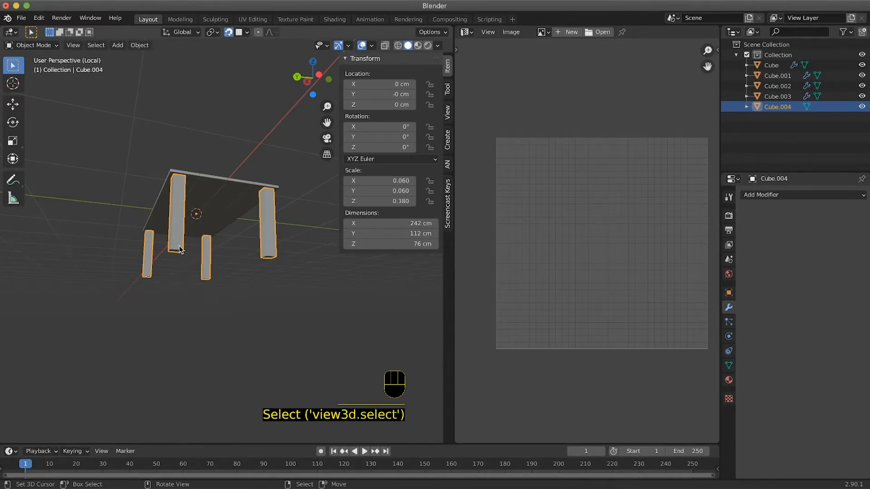
{"action": "key", "text": "Tab"}
{"action": "left_click", "coordinate": [271, 255]}
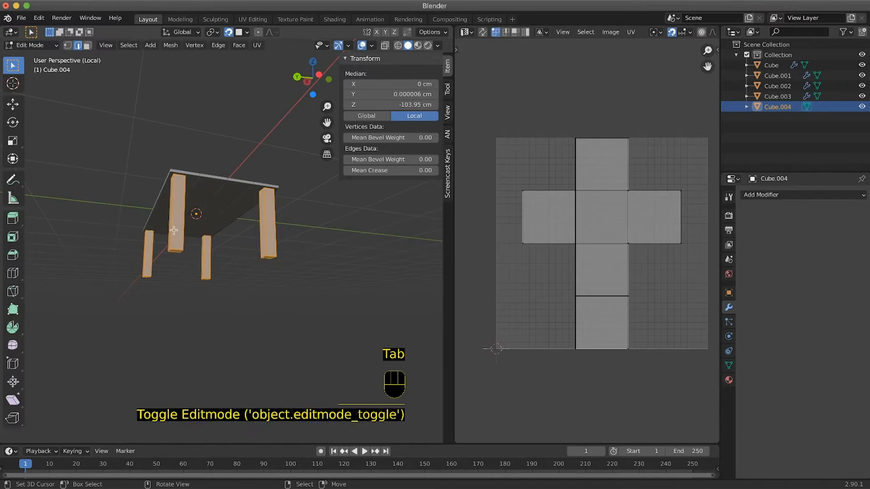
{"action": "right_click", "coordinate": [174, 229]}
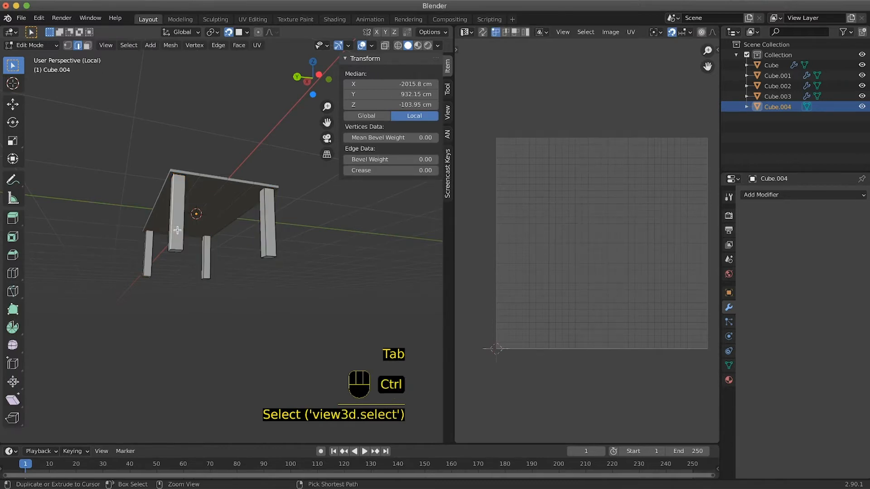
{"action": "key", "text": "ctrl+l"}
{"action": "key", "text": "p"}
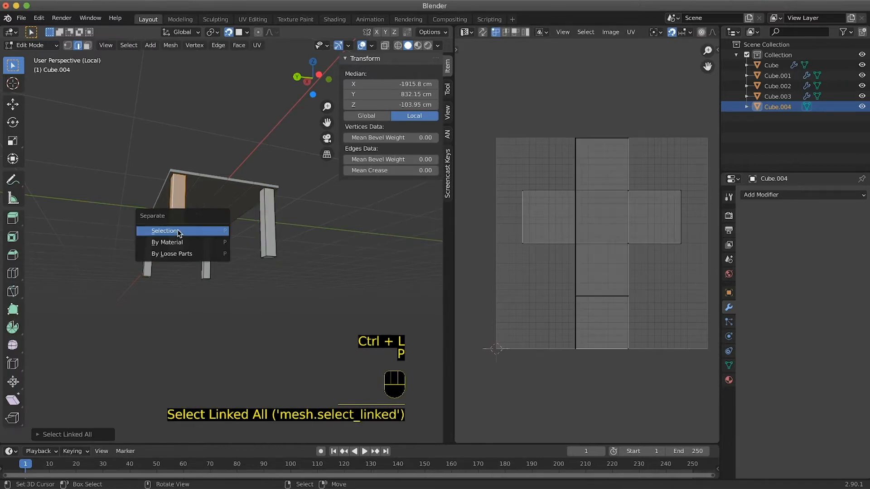
{"action": "left_click", "coordinate": [178, 231]}
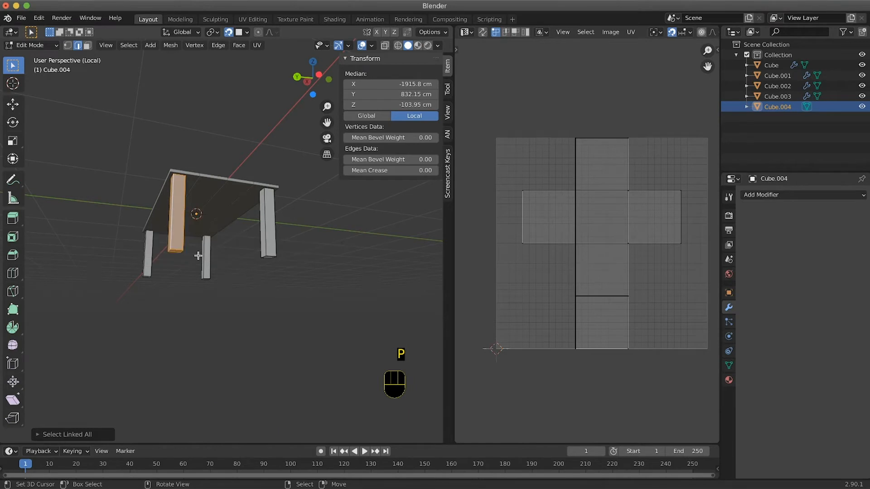
Separate the entire leg mesh into individual objects by loose parts and return to Object Mode.
{"action": "key", "text": "a"}
{"action": "key", "text": "p"}
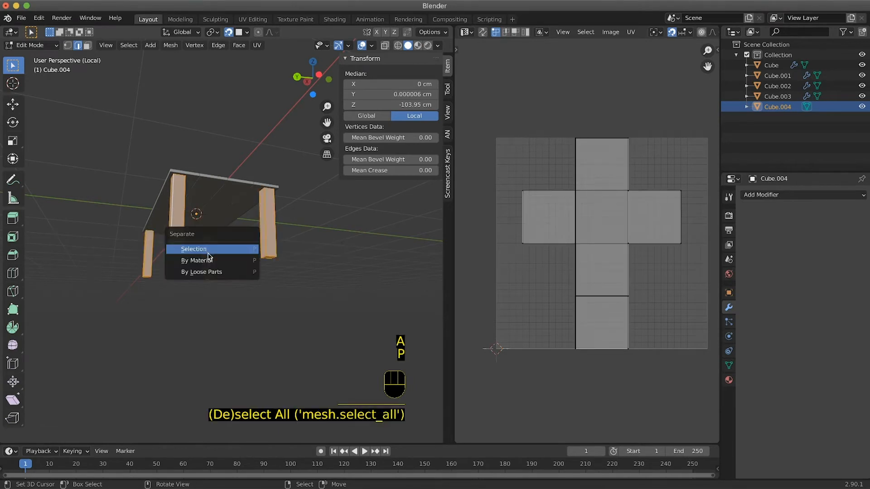
{"action": "left_click", "coordinate": [206, 271]}
{"action": "key", "text": "Tab"}
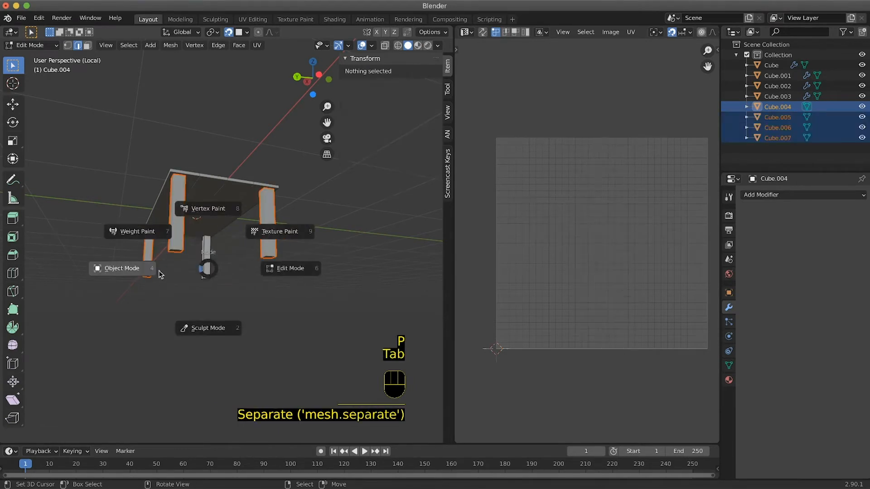
{"action": "left_click", "coordinate": [134, 271]}
Select all four separated legs with an outer tabletop plank as the active object and link the plank's Bevel modifier to the legs.
{"action": "middle_click_drag", "start_coordinate": [154, 270], "coordinate": [182, 270]}
{"action": "left_click", "coordinate": [186, 270]}
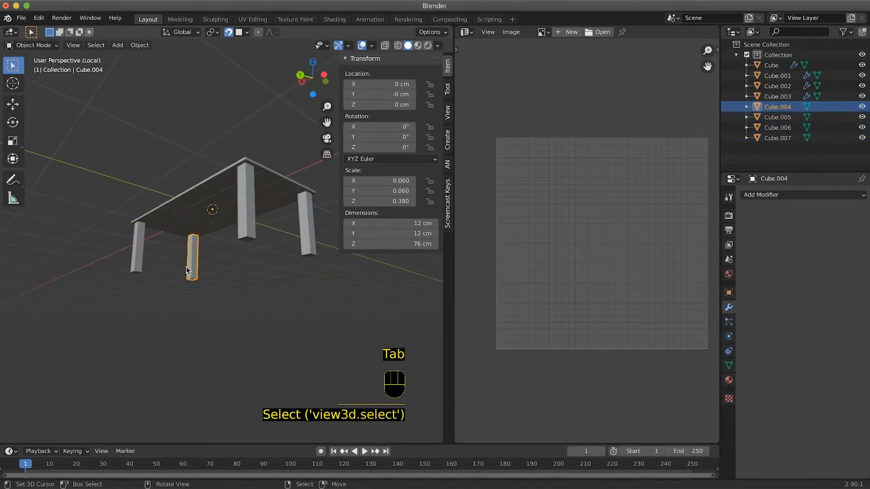
{"action": "left_click", "coordinate": [131, 254]}
{"action": "left_click", "coordinate": [241, 208]}
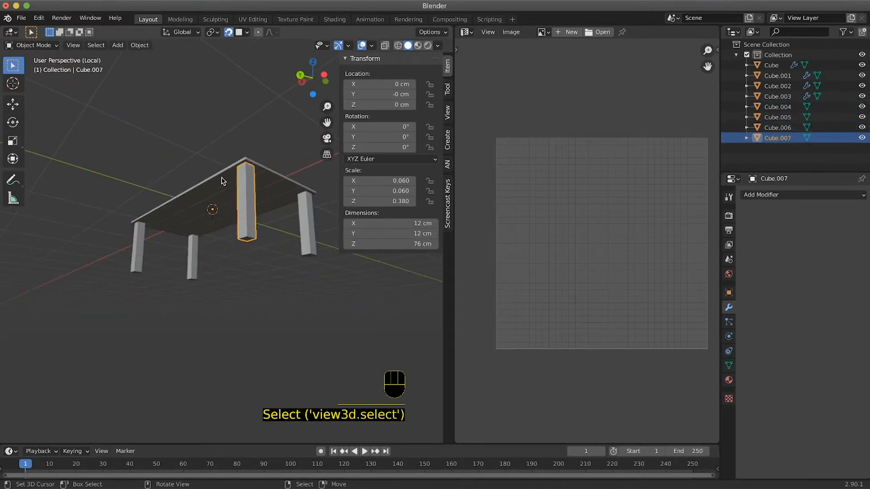
{"action": "left_click", "coordinate": [311, 248], "text": "shift"}
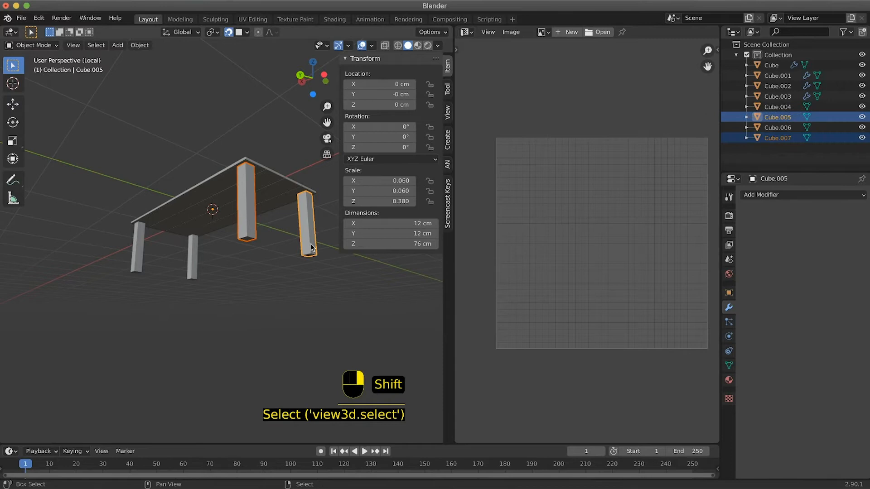
{"action": "left_click", "coordinate": [194, 267], "text": "shift"}
{"action": "left_click", "coordinate": [138, 247], "text": "shift"}
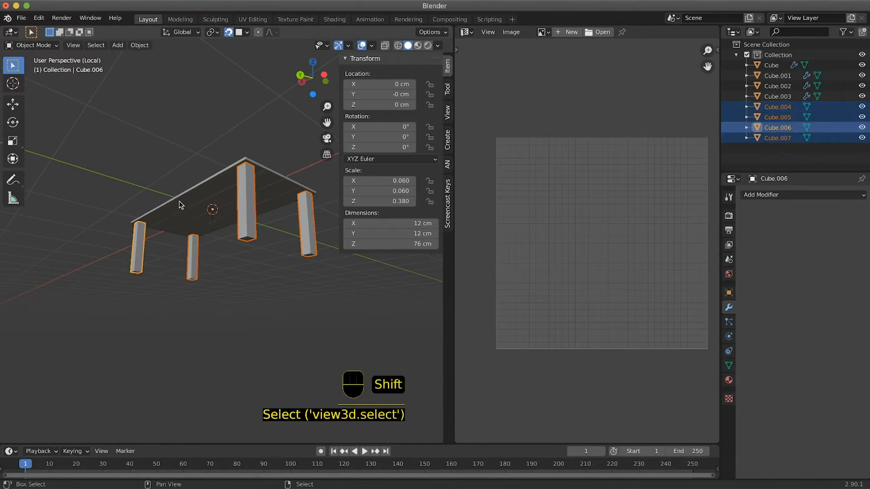
{"action": "left_click", "coordinate": [181, 205], "text": "shift"}
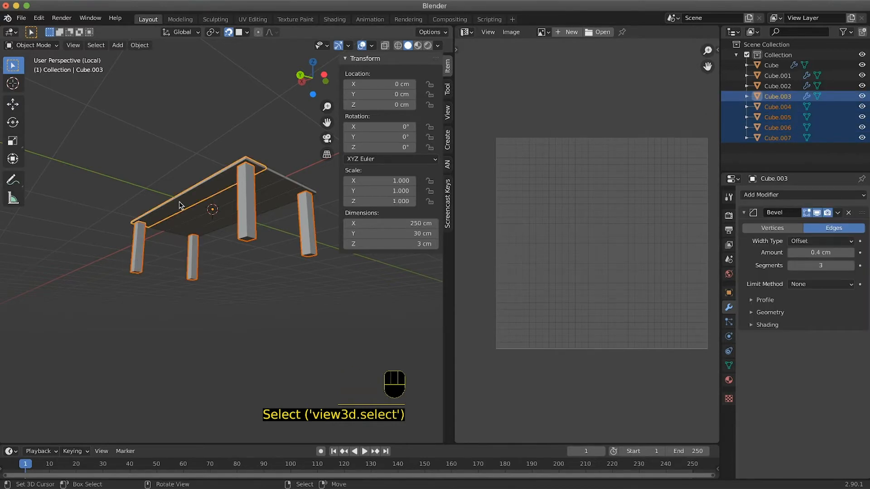
{"action": "key", "text": "ctrl+l"}
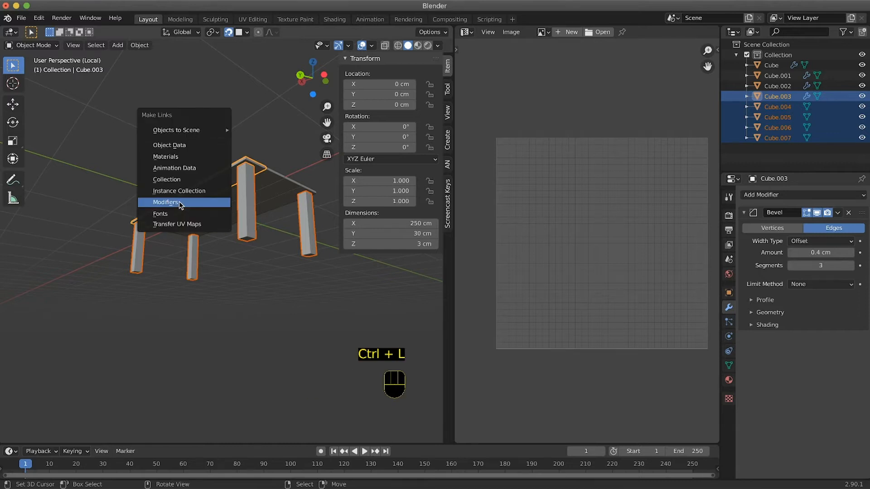
{"action": "left_click", "coordinate": [178, 201]}
Examine the bevelled leg edges up close and check the Bevel modifier on the nearest leg.
{"action": "scroll", "coordinate": [221, 236], "scroll_direction": "down", "scroll_amount": 4}
{"action": "scroll", "coordinate": [221, 236], "scroll_direction": "up", "scroll_amount": 5, "text": "ctrl"}
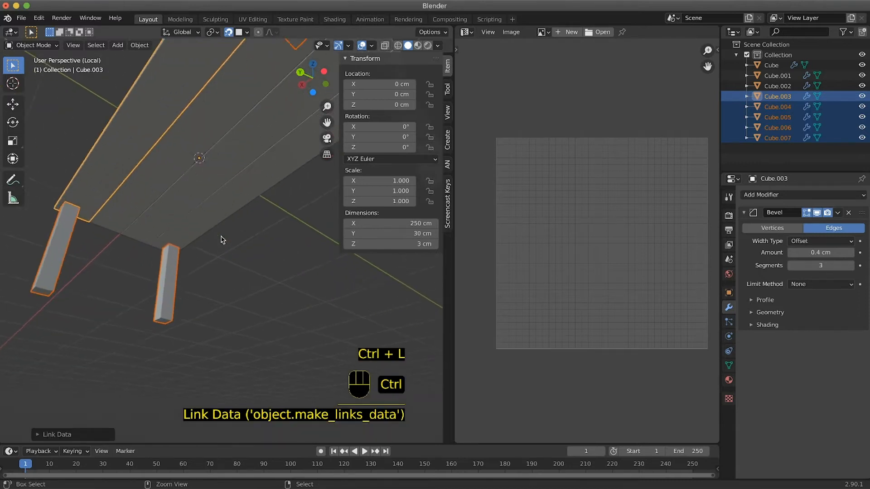
{"action": "scroll", "coordinate": [221, 235], "scroll_direction": "up", "scroll_amount": 2, "text": "shift"}
{"action": "scroll", "coordinate": [221, 240], "scroll_direction": "down", "scroll_amount": 5}
{"action": "scroll", "coordinate": [210, 286], "scroll_direction": "down", "scroll_amount": 4}
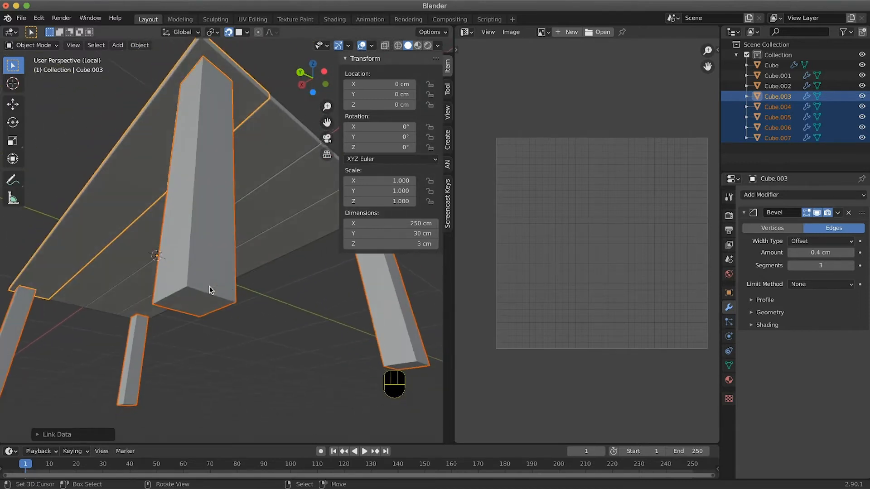
{"action": "left_click", "coordinate": [203, 297]}
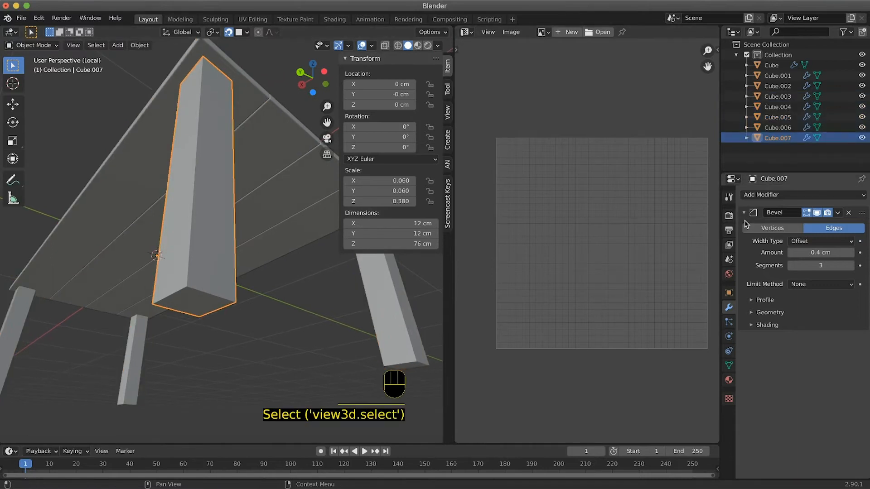
{"action": "scroll", "coordinate": [105, 284], "scroll_direction": "down", "scroll_amount": 5}
{"action": "scroll", "coordinate": [136, 267], "scroll_direction": "up", "scroll_amount": 4}
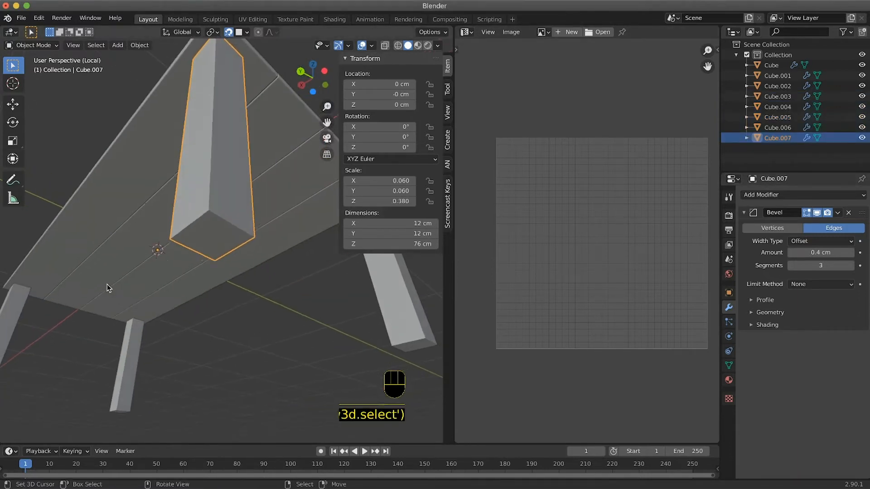
Add a cube mesh at the world origin, at the centre of the table.
{"action": "scroll", "coordinate": [176, 246], "scroll_direction": "down", "scroll_amount": 5}
{"action": "key", "text": "shift+a"}
{"action": "mouse_move", "coordinate": [223, 216]}
{"action": "left_click", "coordinate": [290, 224]}
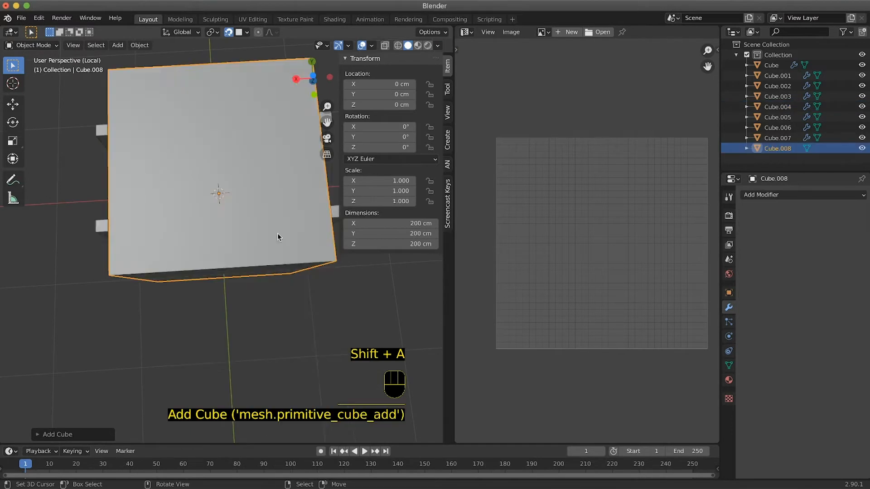
{"action": "scroll", "coordinate": [272, 231], "scroll_direction": "down", "scroll_amount": 2}
{"action": "scroll", "coordinate": [266, 231], "scroll_direction": "left", "scroll_amount": 5}
{"action": "scroll", "coordinate": [268, 230], "scroll_direction": "right", "scroll_amount": 4}
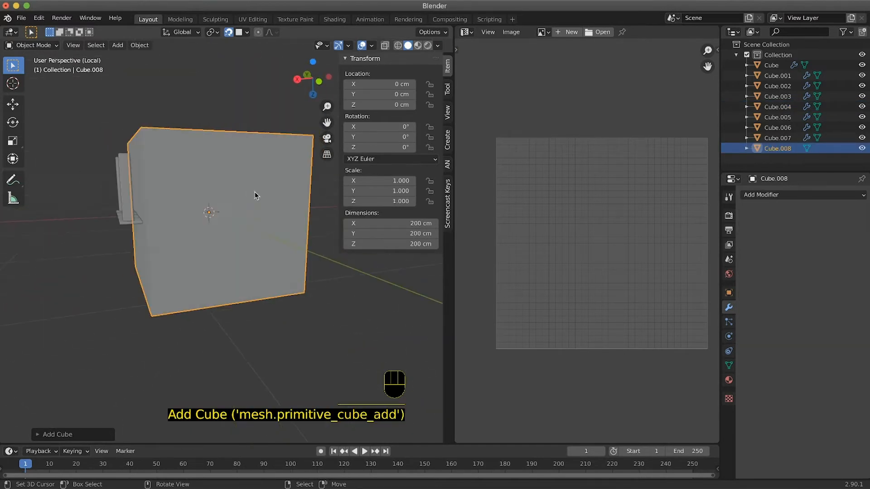
{"action": "scroll", "coordinate": [255, 196], "scroll_direction": "right", "scroll_amount": 3}
{"action": "scroll", "coordinate": [255, 196], "scroll_direction": "left", "scroll_amount": 3}
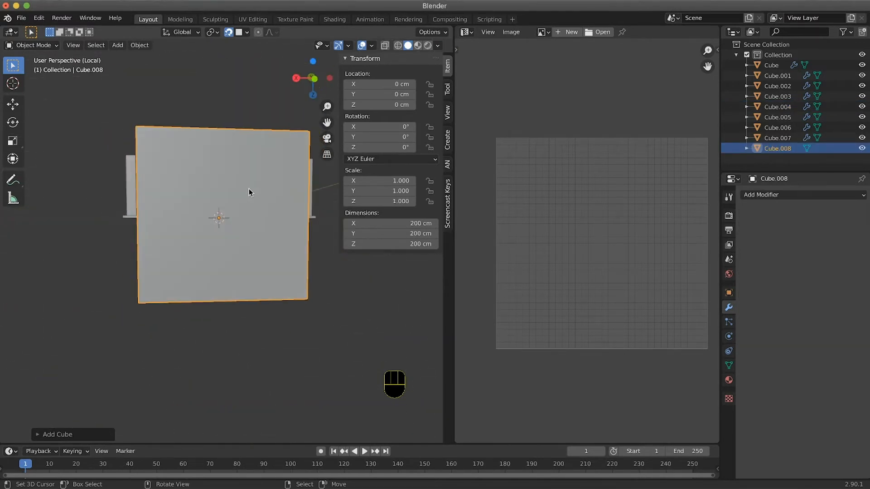
Flatten the new cube along the Z axis to a scale of about 0.191, making it about 38.2 cm high.
{"action": "key", "text": "s"}
{"action": "key", "text": "z"}
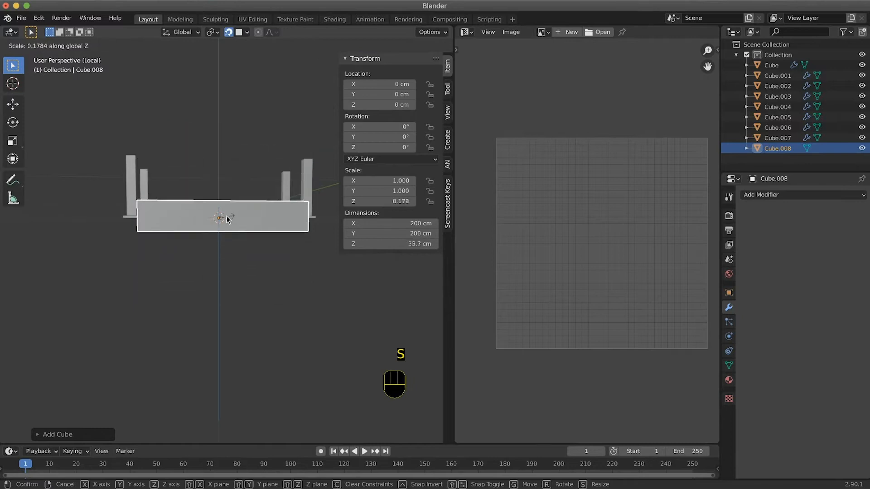
{"action": "left_click", "coordinate": [227, 213]}
{"action": "scroll", "coordinate": [227, 213], "scroll_direction": "up", "scroll_amount": 5}
{"action": "scroll", "coordinate": [222, 226], "scroll_direction": "left", "scroll_amount": 5}
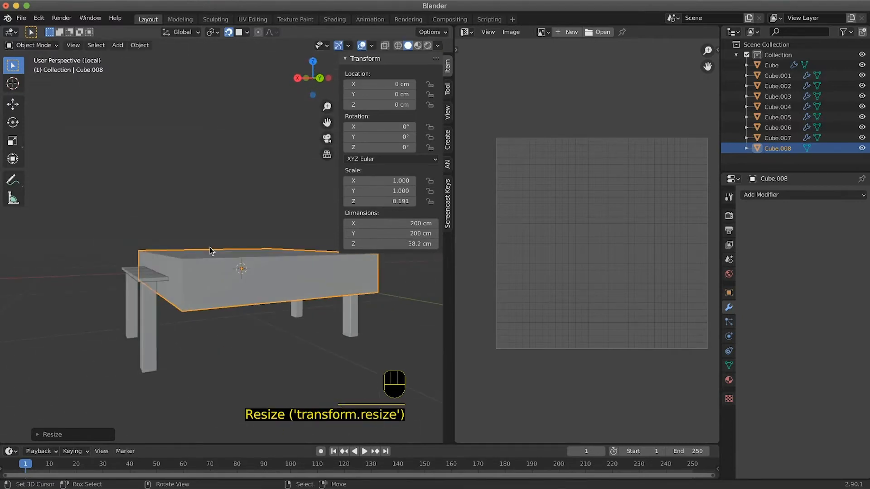
{"action": "scroll", "coordinate": [210, 247], "scroll_direction": "right", "scroll_amount": 5}
{"action": "scroll", "coordinate": [211, 243], "scroll_direction": "down", "scroll_amount": 3}
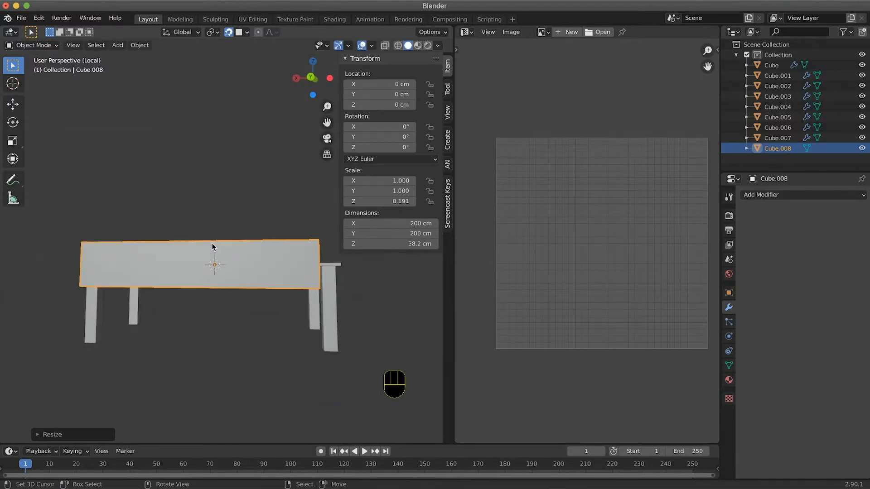
{"action": "scroll", "coordinate": [213, 243], "scroll_direction": "right", "scroll_amount": 3}
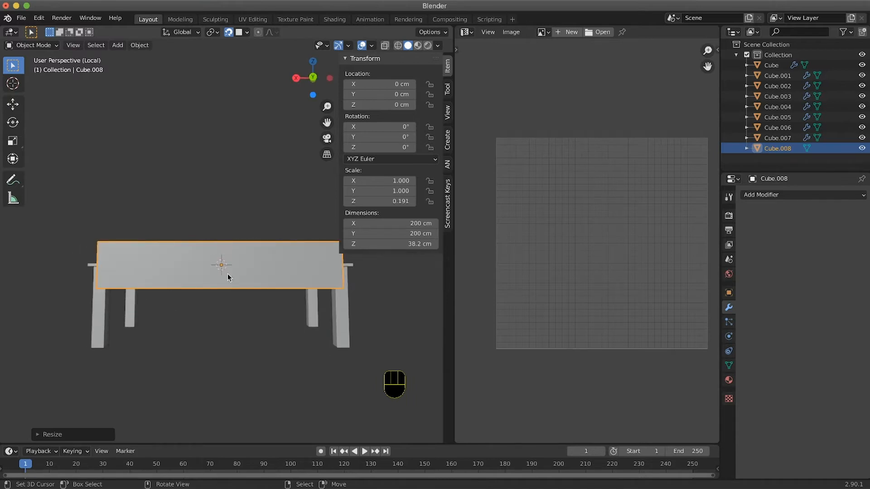
Show the table in front orthographic view and widen the 3D viewport at the expense of the UV editor.
{"action": "key", "text": "KP_1"}
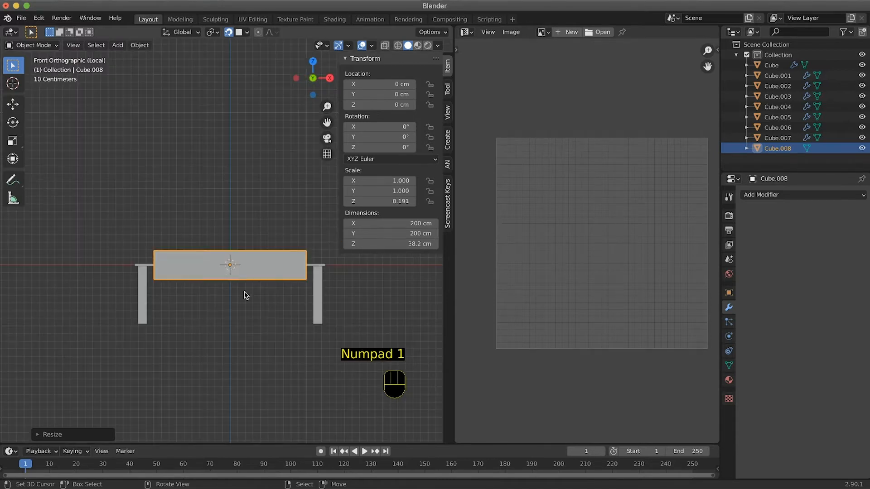
{"action": "scroll", "coordinate": [244, 293], "scroll_direction": "up", "scroll_amount": 5, "text": "ctrl"}
{"action": "scroll", "coordinate": [243, 293], "scroll_direction": "down", "scroll_amount": 4, "text": "shift"}
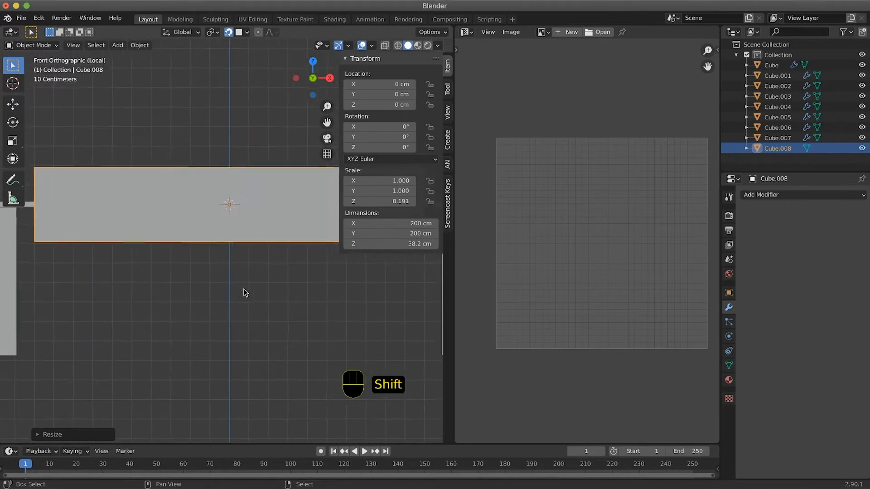
{"action": "scroll", "coordinate": [245, 292], "scroll_direction": "down", "scroll_amount": 1, "text": "shift"}
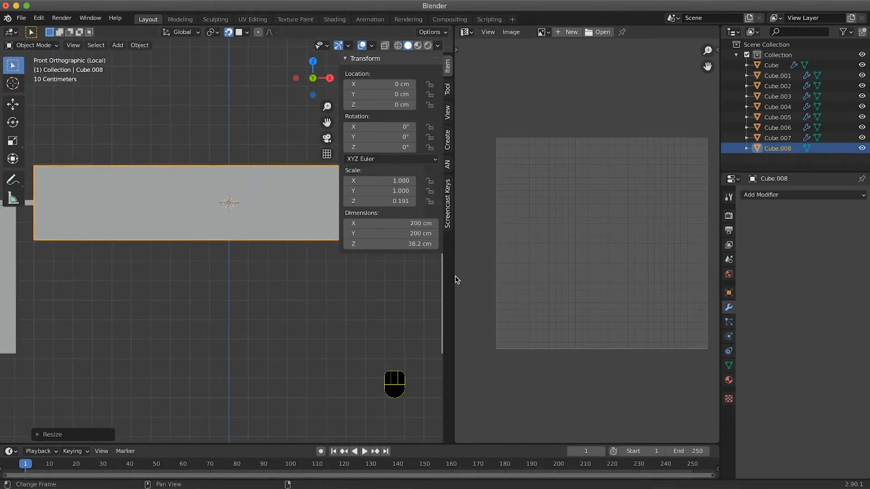
{"action": "left_click_drag", "start_coordinate": [465, 276], "coordinate": [600, 274]}
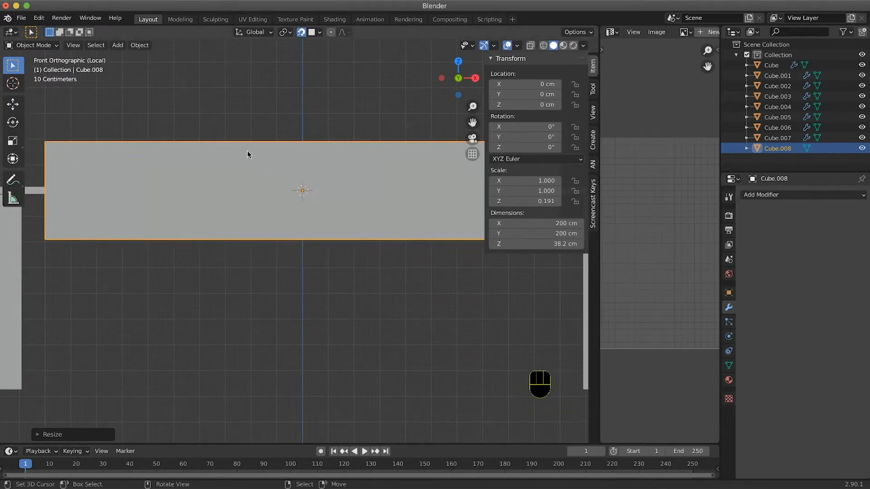
Move the flattened cube down along the Z axis to about -20.577 cm, just beneath the tabletop.
{"action": "scroll", "coordinate": [286, 144], "scroll_direction": "up", "scroll_amount": 2}
{"action": "scroll", "coordinate": [285, 143], "scroll_direction": "left", "scroll_amount": 5}
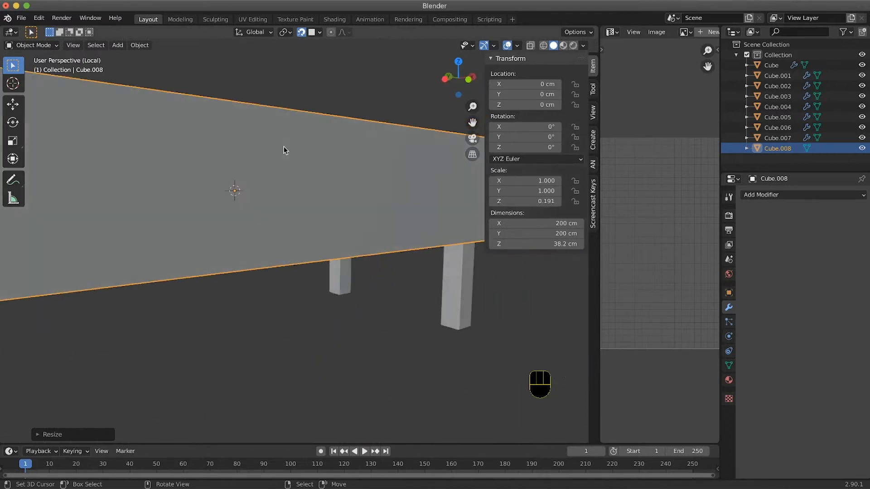
{"action": "scroll", "coordinate": [272, 141], "scroll_direction": "left", "scroll_amount": 3}
{"action": "key", "text": "g"}
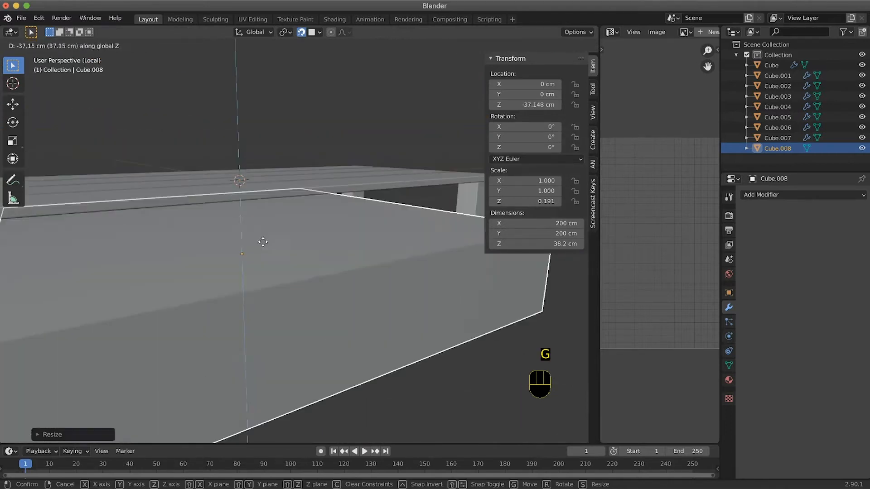
{"action": "left_click", "coordinate": [270, 274]}
{"action": "scroll", "coordinate": [270, 235], "scroll_direction": "down", "scroll_amount": 5}
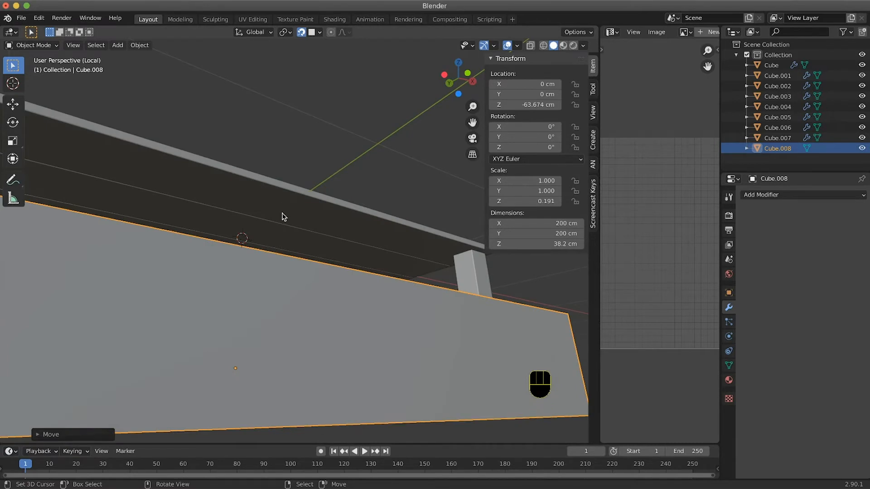
{"action": "key", "text": "g"}
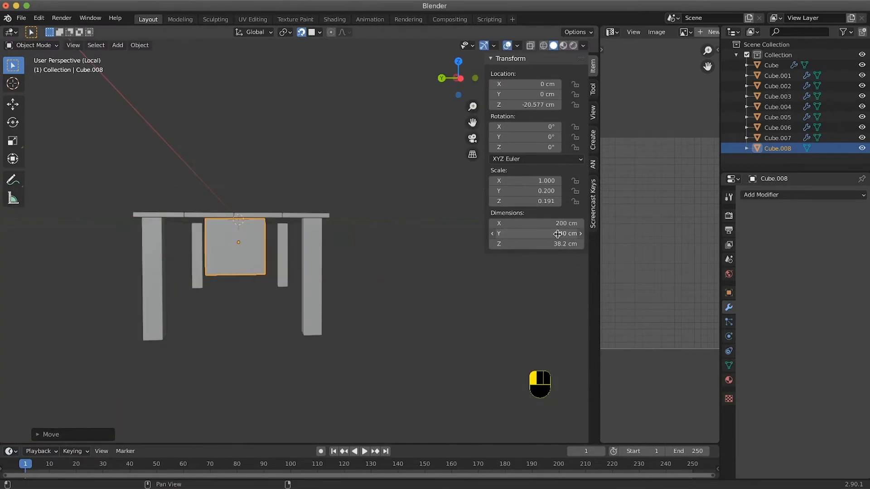
Thin the support piece to 2 cm along the Y axis and raise its bottom face to make it about 10.1 cm high.
{"action": "left_click_drag", "start_coordinate": [557, 233], "coordinate": [511, 239], "text": "shift"}
{"action": "scroll", "coordinate": [305, 240], "scroll_direction": "down", "scroll_amount": 5}
{"action": "key", "text": "KP_7"}
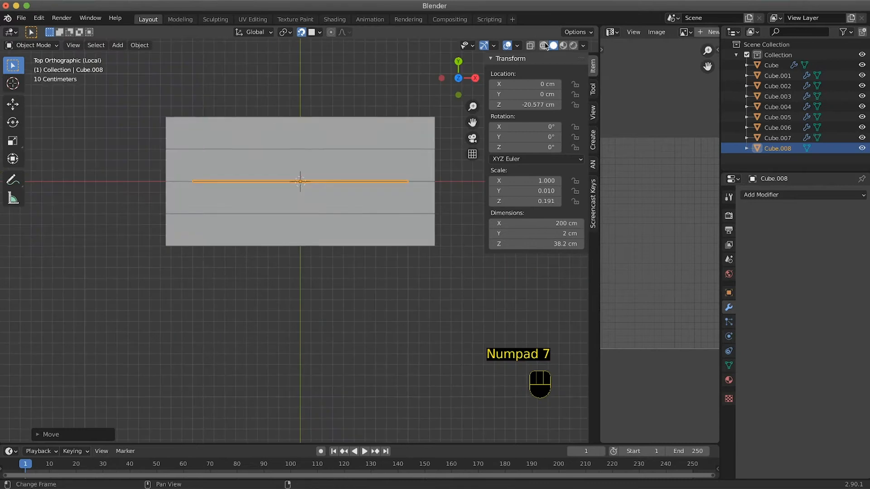
{"action": "key", "text": "shift+z"}
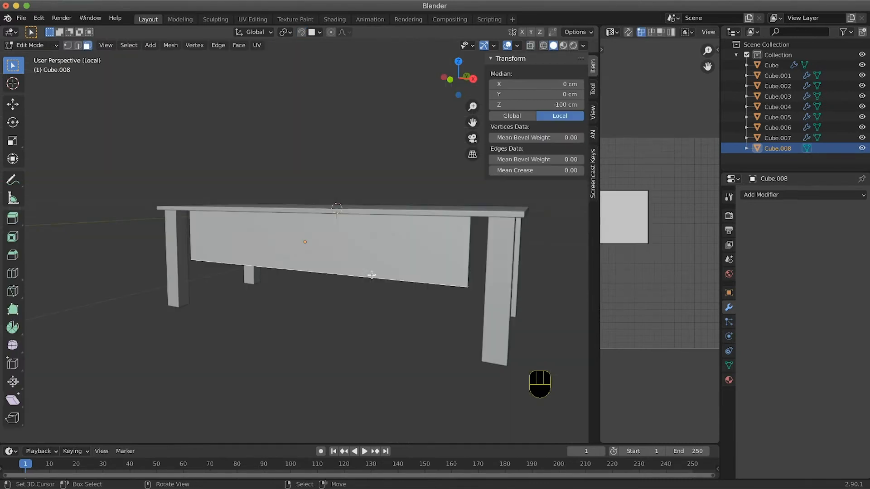
{"action": "key", "text": "g"}
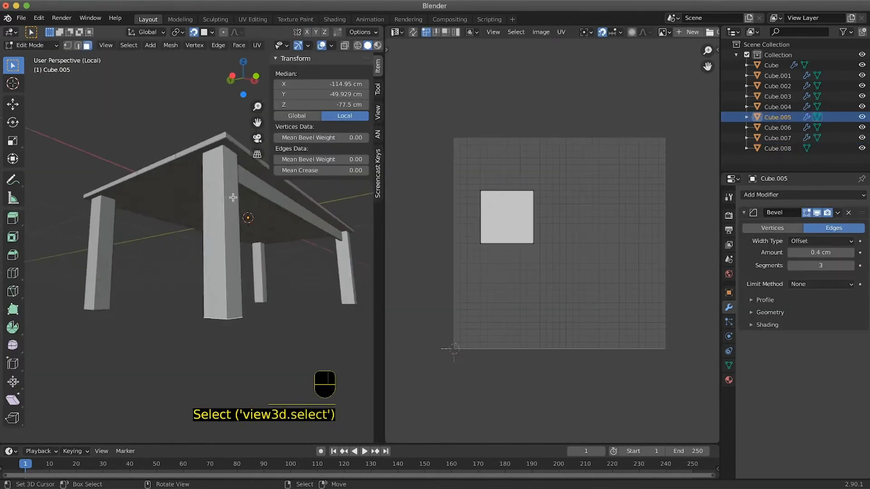
Mark seams around the top and bottom faces of the corner leg Cube.005 and along one of its vertical edges.
{"action": "key", "text": "slash"}
{"action": "key", "text": "slash"}
{"action": "right_click", "coordinate": [199, 93], "text": "shift"}
{"action": "middle_click_drag", "start_coordinate": [202, 136], "coordinate": [254, 136]}
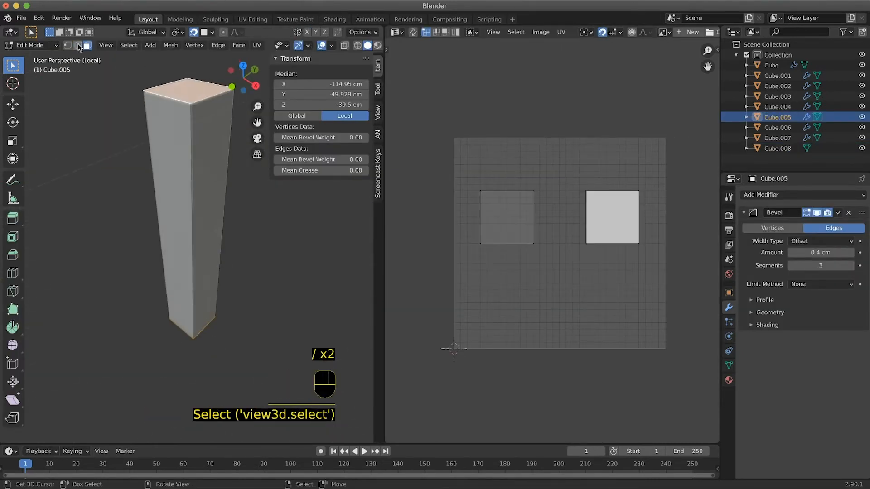
{"action": "left_click", "coordinate": [78, 45]}
{"action": "middle_click_drag", "start_coordinate": [218, 231], "coordinate": [189, 243]}
{"action": "key", "text": "slash"}
{"action": "scroll", "coordinate": [188, 243], "scroll_direction": "up", "scroll_amount": 8}
{"action": "left_click", "coordinate": [190, 240]}
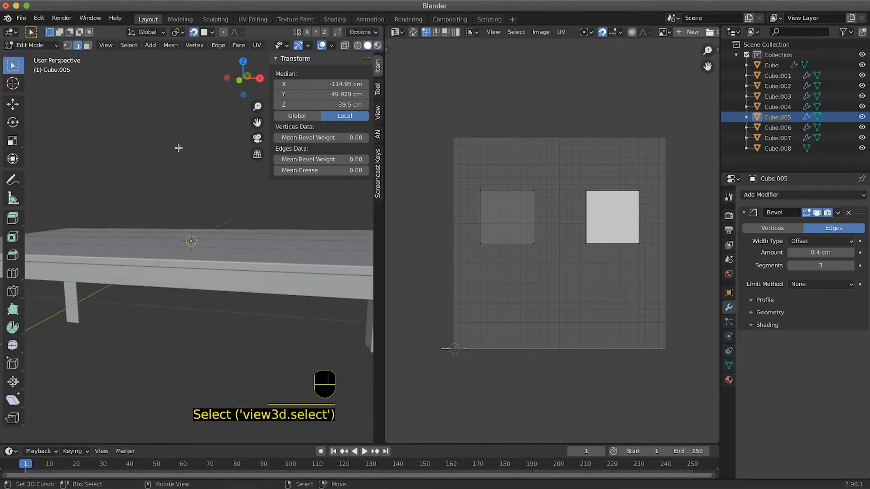
{"action": "key", "text": "ctrl+e"}
{"action": "left_click", "coordinate": [289, 280]}
{"action": "middle_click_drag", "start_coordinate": [336, 339], "coordinate": [268, 284], "text": "shift"}
UV unwrap the whole leg along its marked seams and return to Object Mode.
{"action": "key", "text": "a"}
{"action": "key", "text": "Tab"}
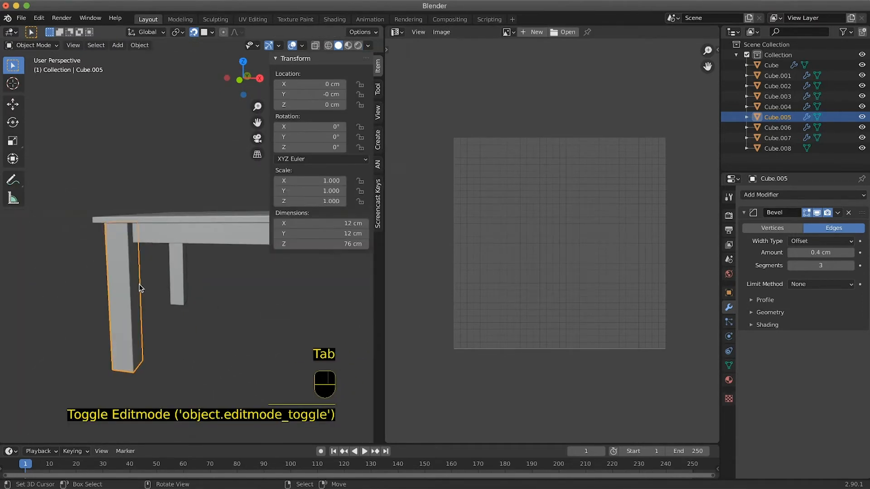
{"action": "key", "text": "Tab"}
{"action": "key", "text": "u"}
{"action": "left_click", "coordinate": [240, 316]}
{"action": "key", "text": "Tab"}
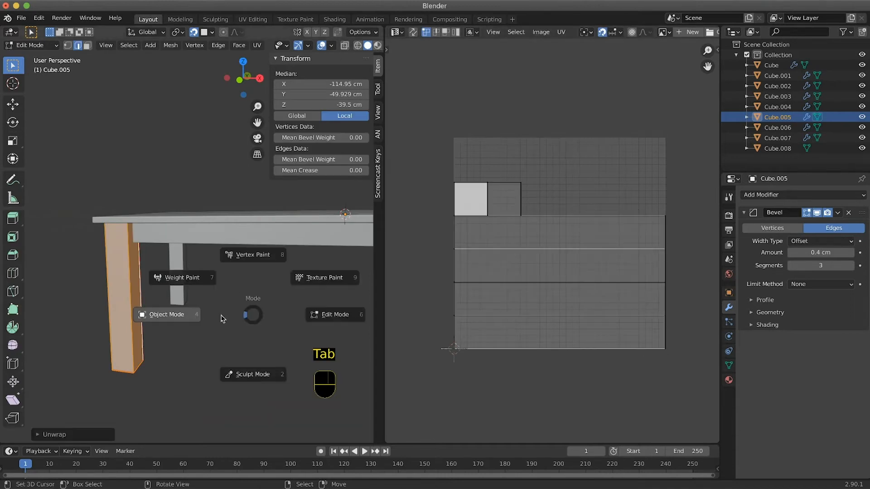
{"action": "left_click", "coordinate": [165, 313]}
Delete the three other table legs, keeping only the unwrapped one.
{"action": "middle_click_drag", "start_coordinate": [161, 316], "coordinate": [267, 339]}
{"action": "scroll", "coordinate": [168, 315], "scroll_direction": "left", "scroll_amount": 5}
{"action": "scroll", "coordinate": [169, 316], "scroll_direction": "down", "scroll_amount": 3, "text": "ctrl"}
{"action": "scroll", "coordinate": [168, 316], "scroll_direction": "left", "scroll_amount": 2}
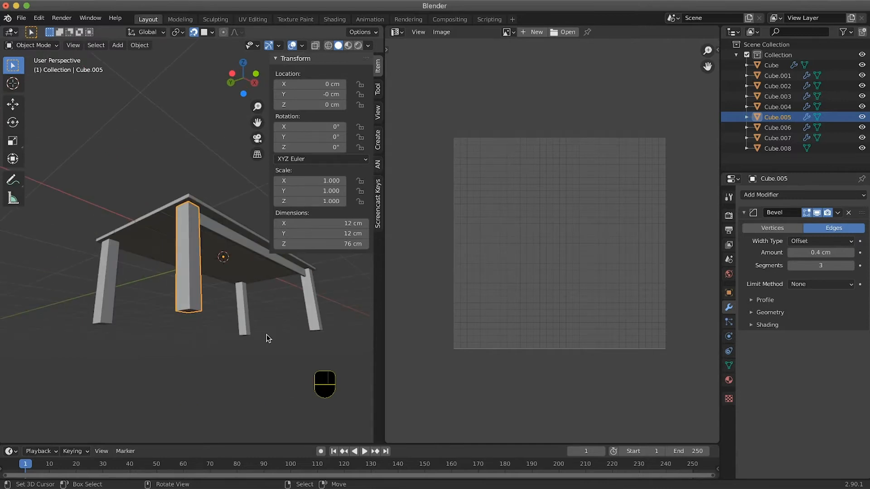
{"action": "left_click", "coordinate": [308, 324]}
{"action": "left_click", "coordinate": [245, 330], "text": "shift"}
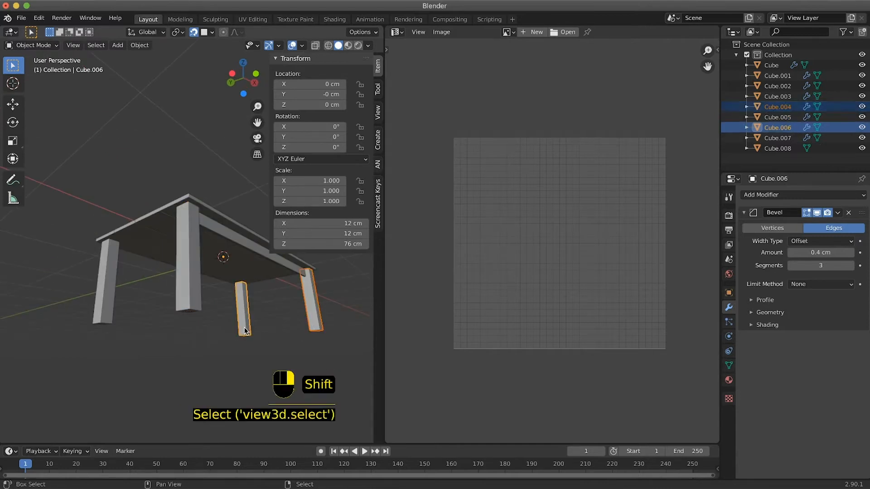
{"action": "left_click", "coordinate": [111, 306], "text": "shift"}
{"action": "key", "text": "x"}
{"action": "left_click", "coordinate": [113, 307]}
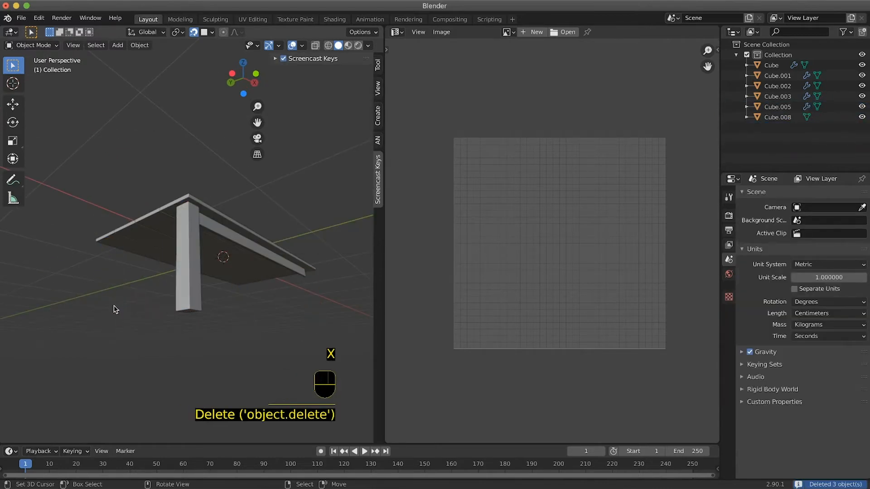
Add a Mirror modifier on the X and Y axes to the remaining leg and apply it.
{"action": "left_click", "coordinate": [194, 284]}
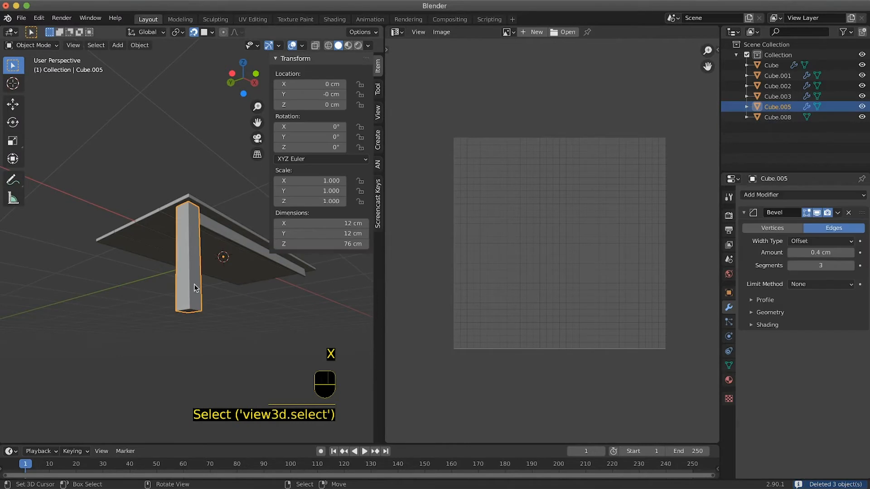
{"action": "left_click", "coordinate": [746, 213]}
{"action": "left_click", "coordinate": [766, 195]}
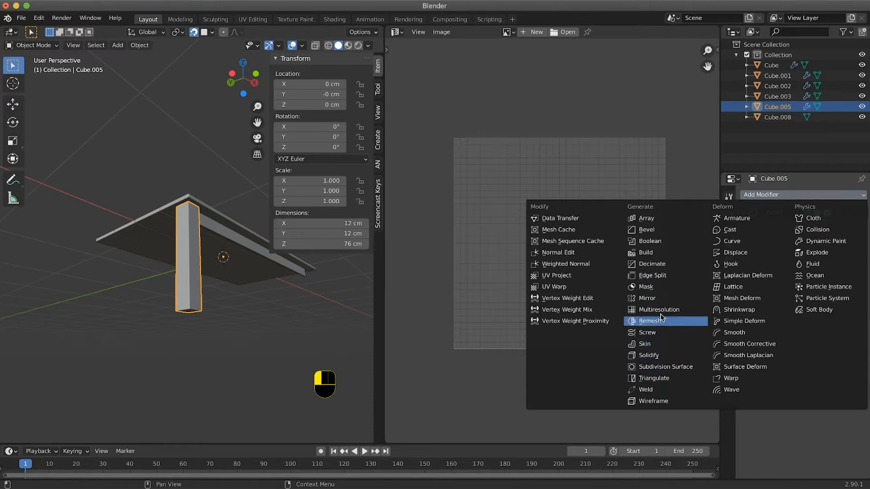
{"action": "left_click", "coordinate": [661, 298]}
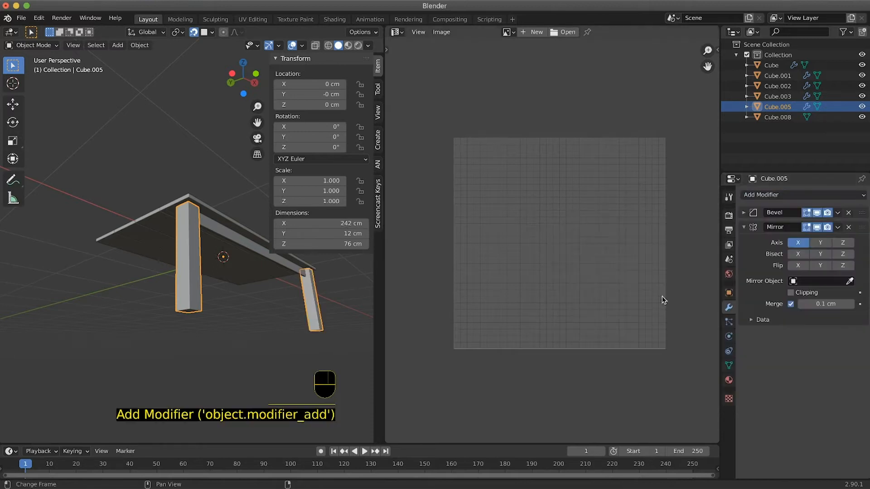
{"action": "left_click", "coordinate": [820, 243]}
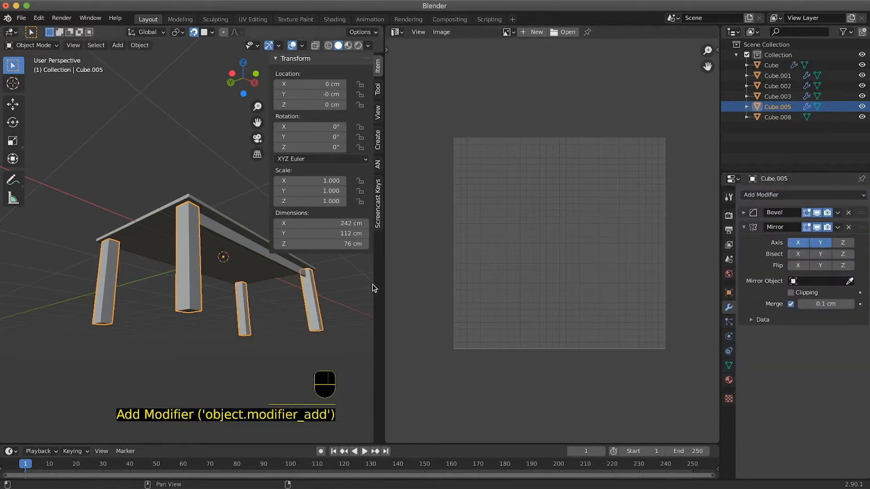
{"action": "left_click", "coordinate": [839, 230]}
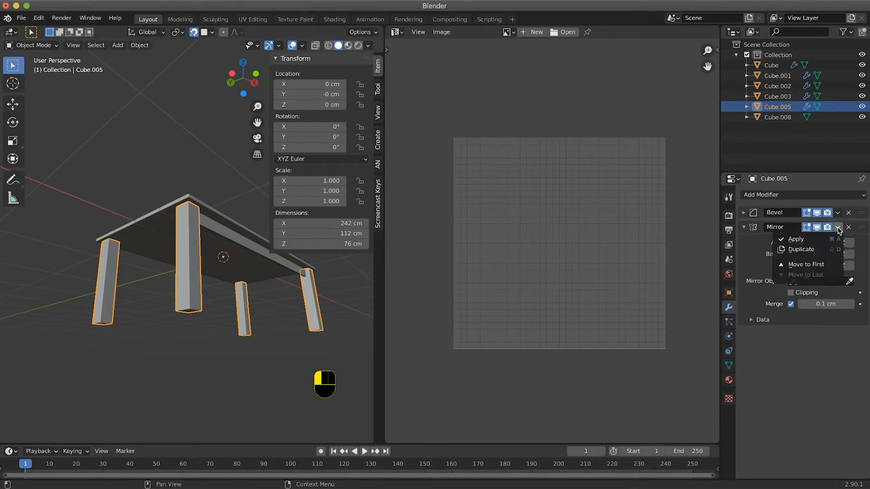
{"action": "left_click", "coordinate": [818, 240]}
Separate the mirrored legs by loose parts into individual objects and return to Object Mode.
{"action": "middle_click_drag", "start_coordinate": [283, 274], "coordinate": [91, 281]}
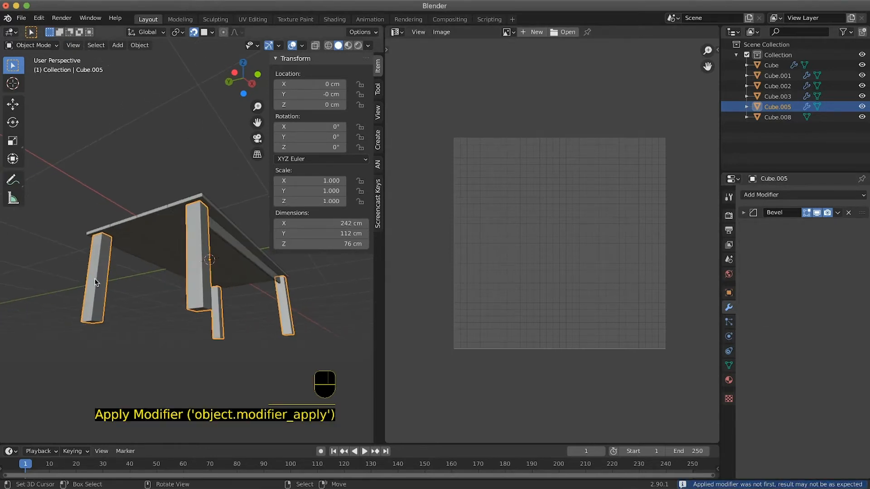
{"action": "left_click", "coordinate": [151, 280]}
{"action": "middle_click_drag", "start_coordinate": [271, 311], "coordinate": [268, 306]}
{"action": "key", "text": "Tab"}
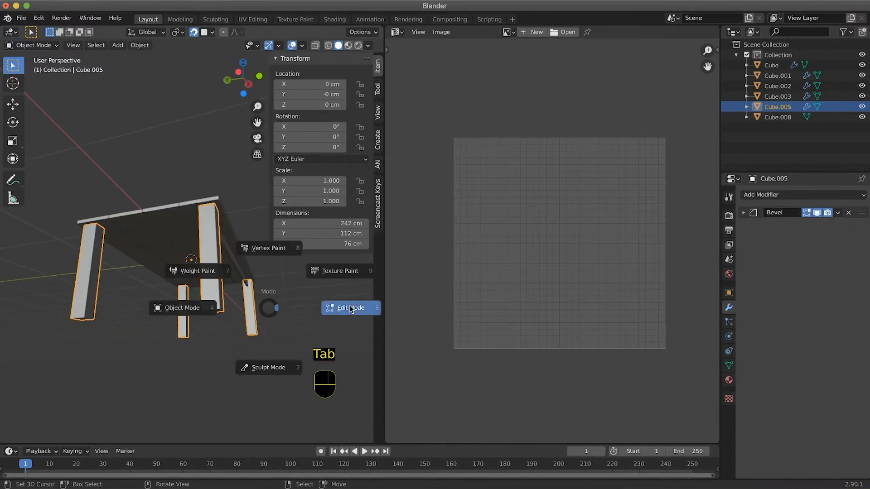
{"action": "left_click", "coordinate": [350, 308]}
{"action": "middle_click_drag", "start_coordinate": [179, 301], "coordinate": [188, 299]}
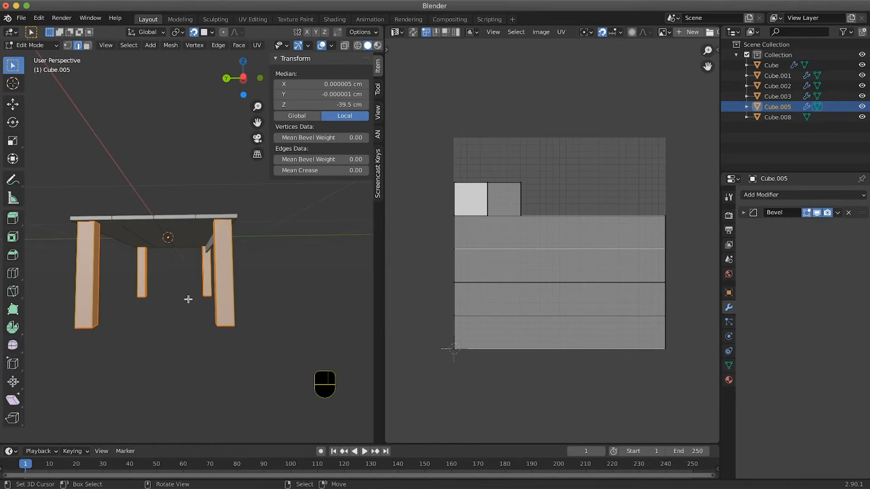
{"action": "key", "text": "p"}
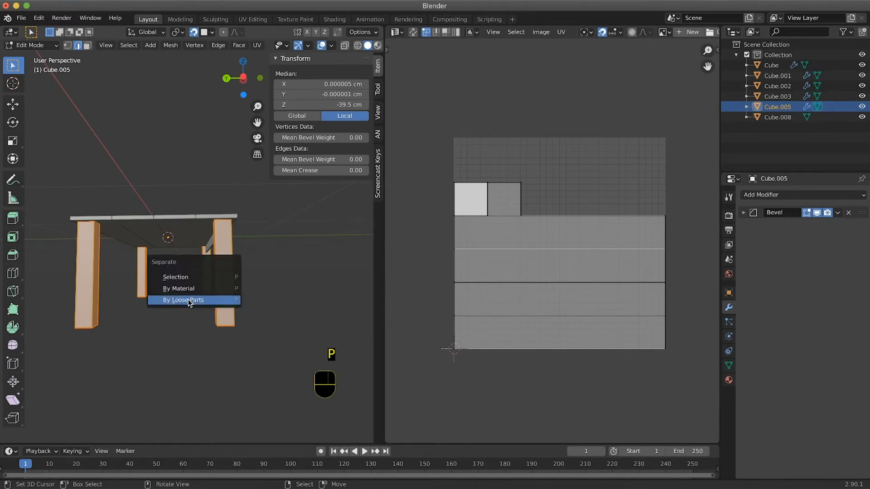
{"action": "left_click", "coordinate": [188, 299]}
{"action": "key", "text": "Tab"}
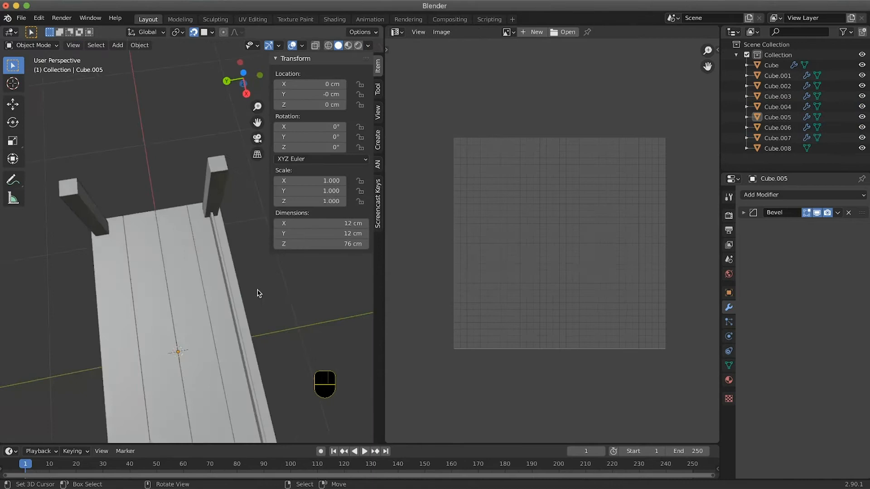
Isolate the long side support under the tabletop in local view and apply its scale.
{"action": "middle_click_drag", "start_coordinate": [258, 293], "coordinate": [251, 293]}
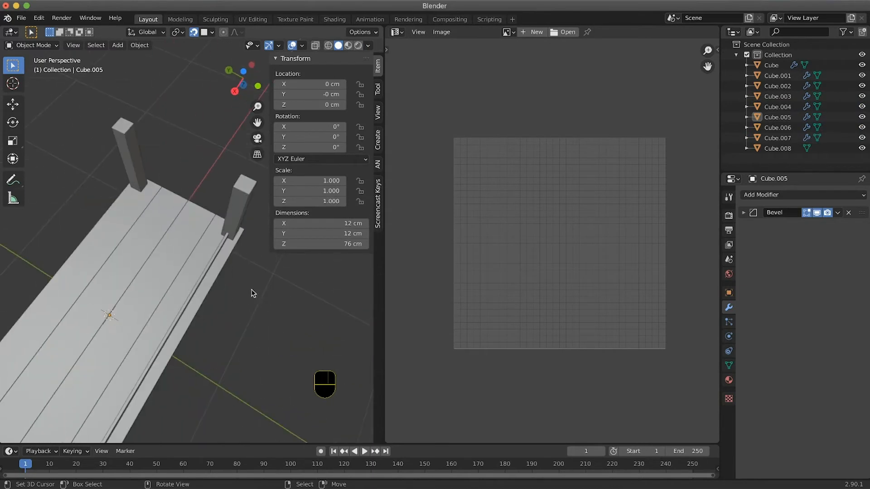
{"action": "left_click", "coordinate": [196, 291]}
{"action": "middle_click_drag", "start_coordinate": [193, 289], "coordinate": [202, 292]}
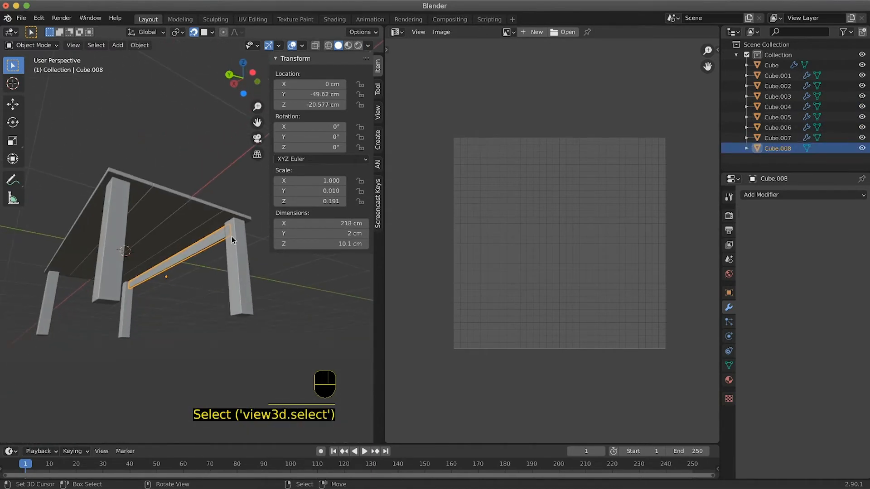
{"action": "key", "text": "KP_Divide"}
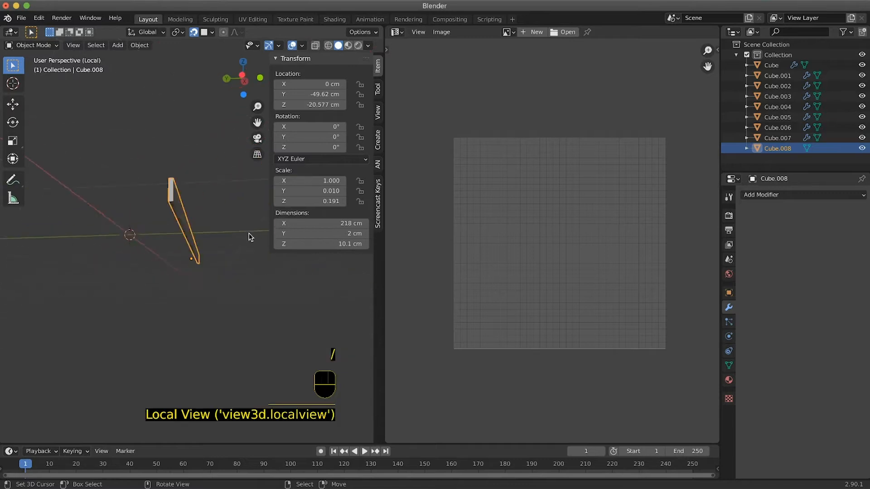
{"action": "middle_click_drag", "start_coordinate": [249, 233], "coordinate": [231, 234]}
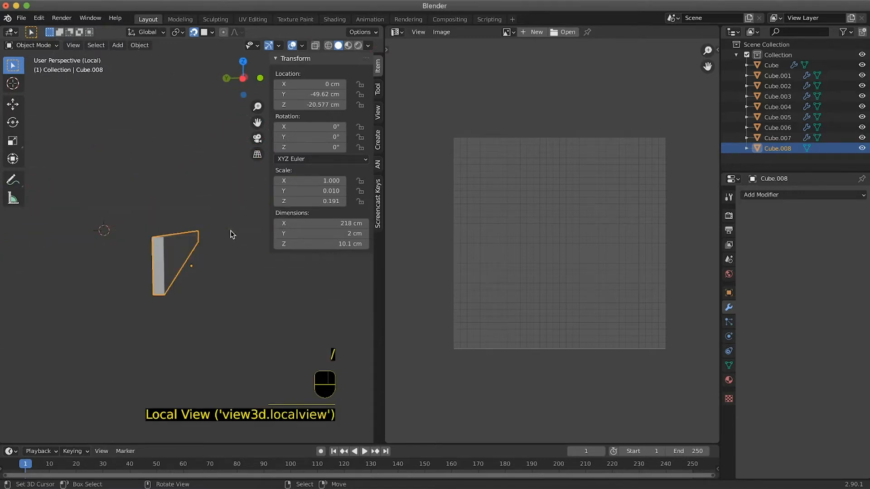
{"action": "key", "text": "ctrl+a"}
{"action": "left_click", "coordinate": [202, 261]}
Mark seams around both end faces of the support and along one of its long edges.
{"action": "key", "text": "Tab"}
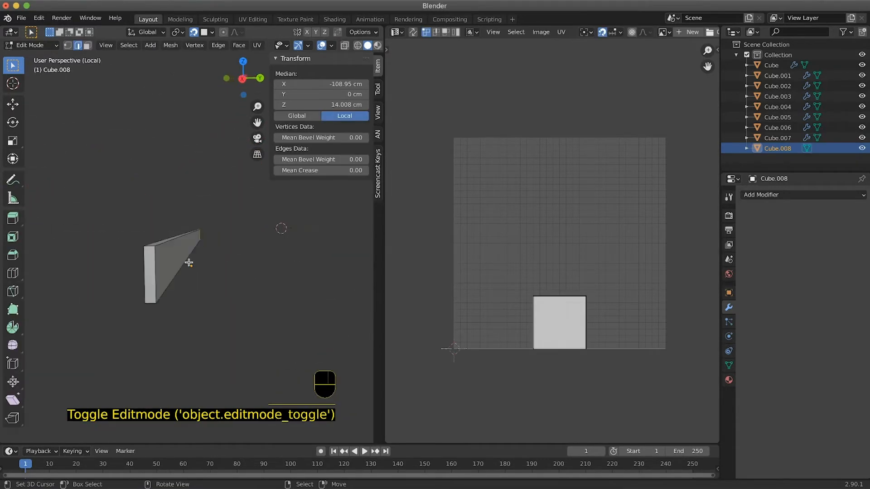
{"action": "left_click", "coordinate": [185, 264]}
{"action": "left_click", "coordinate": [87, 46]}
{"action": "right_click", "coordinate": [153, 262], "text": "shift"}
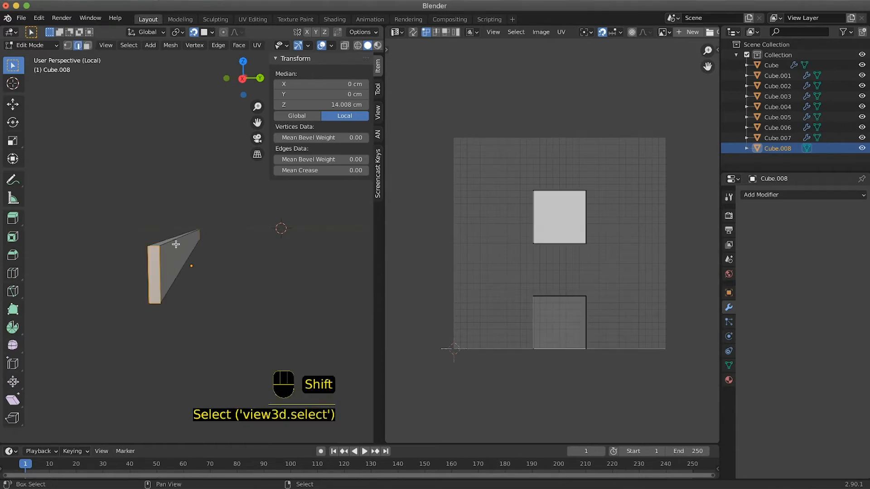
{"action": "middle_click_drag", "start_coordinate": [176, 245], "coordinate": [295, 264]}
{"action": "key", "text": "ctrl+e"}
{"action": "left_click", "coordinate": [211, 247]}
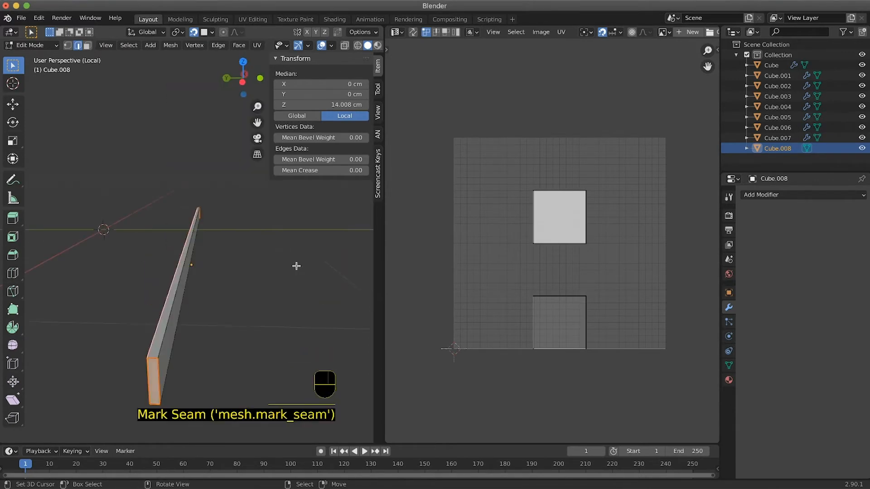
UV unwrap the whole support piece along its seams and leave Edit Mode.
{"action": "key", "text": "Tab"}
{"action": "key", "text": "Tab"}
{"action": "key", "text": "a"}
{"action": "key", "text": "u"}
{"action": "left_click", "coordinate": [249, 281]}
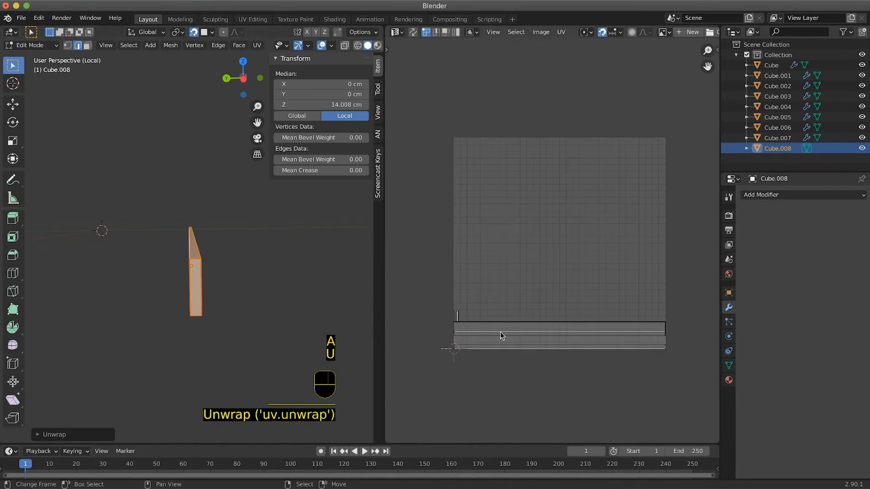
{"action": "key", "text": "Tab"}
Set the support's origin to the 3D cursor at the centre of the table.
{"action": "middle_click_drag", "start_coordinate": [180, 252], "coordinate": [217, 272]}
{"action": "scroll", "coordinate": [218, 272], "scroll_direction": "down", "scroll_amount": 2}
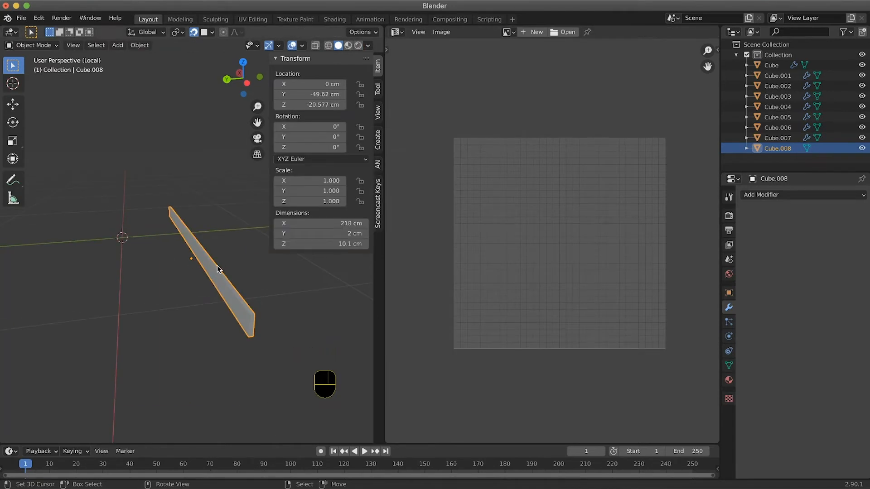
{"action": "key", "text": "q"}
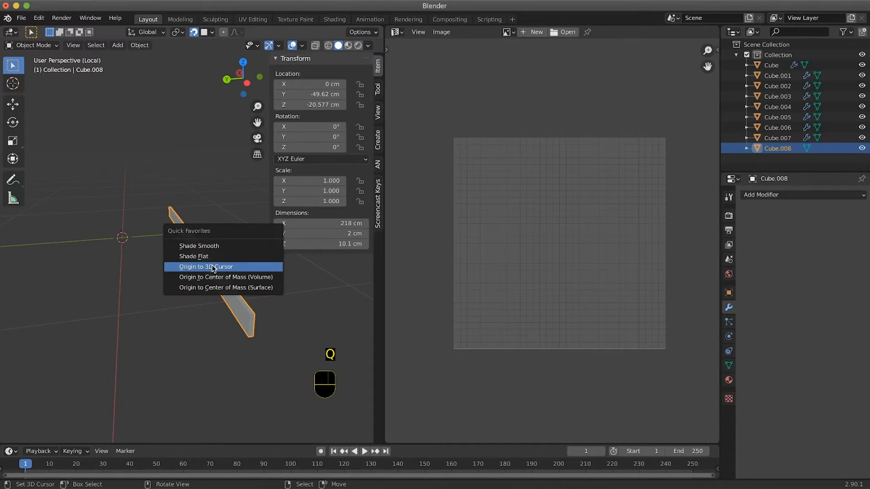
{"action": "left_click", "coordinate": [213, 267]}
Add a Mirror modifier to the support, mirroring it across the Y axis only.
{"action": "middle_click_drag", "start_coordinate": [214, 265], "coordinate": [254, 290]}
{"action": "left_click", "coordinate": [788, 196]}
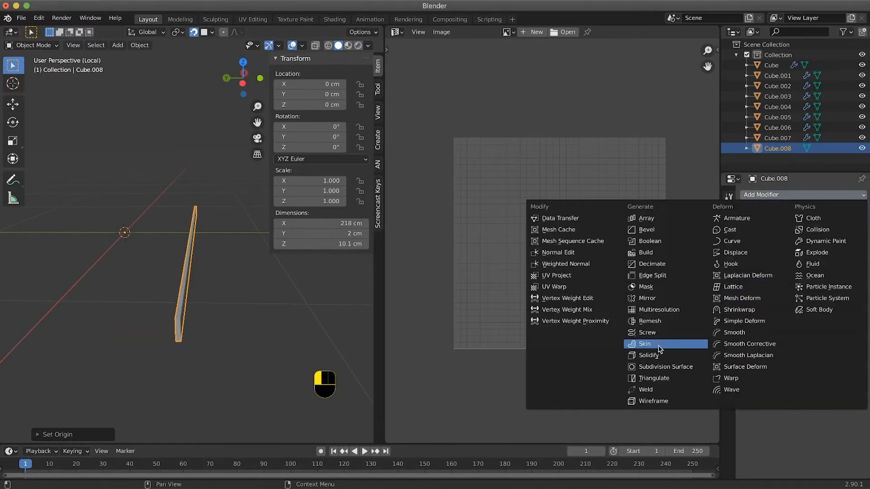
{"action": "left_click", "coordinate": [647, 298]}
{"action": "left_click", "coordinate": [821, 228]}
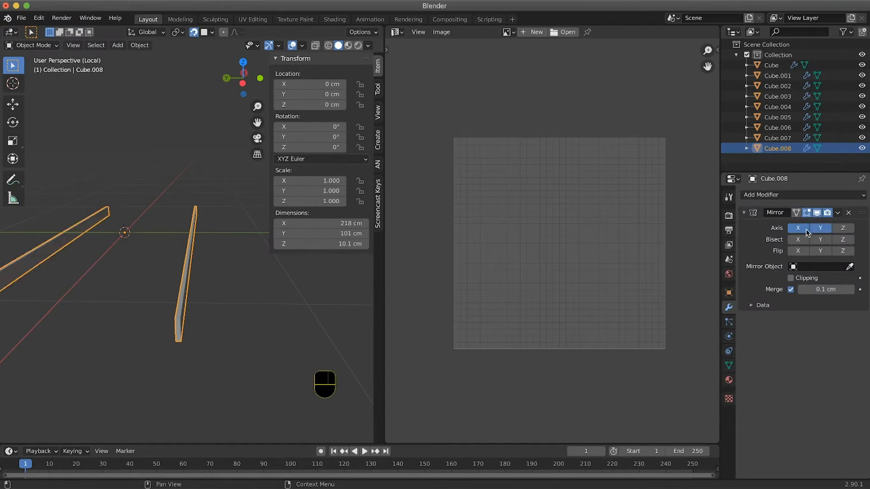
{"action": "left_click", "coordinate": [806, 231]}
Widen the 3D viewport slightly and leave local view to show the whole table.
{"action": "middle_click_drag", "start_coordinate": [252, 317], "coordinate": [257, 321]}
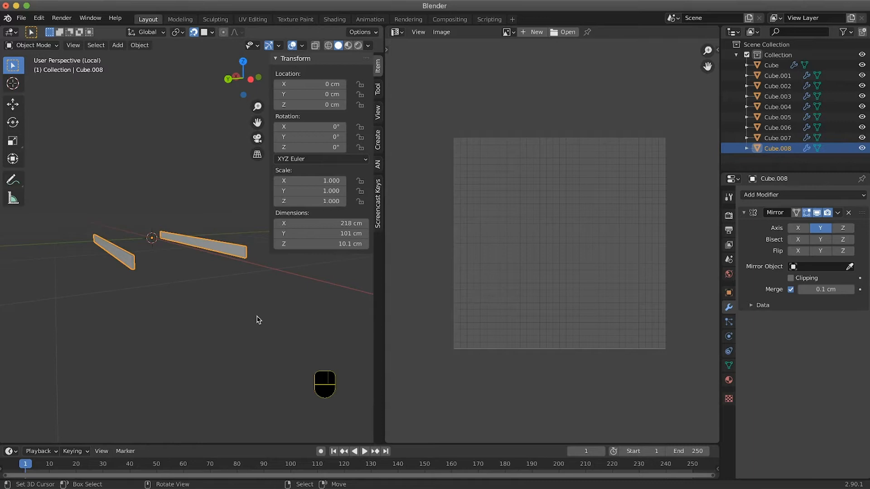
{"action": "left_click_drag", "start_coordinate": [384, 285], "coordinate": [409, 285]}
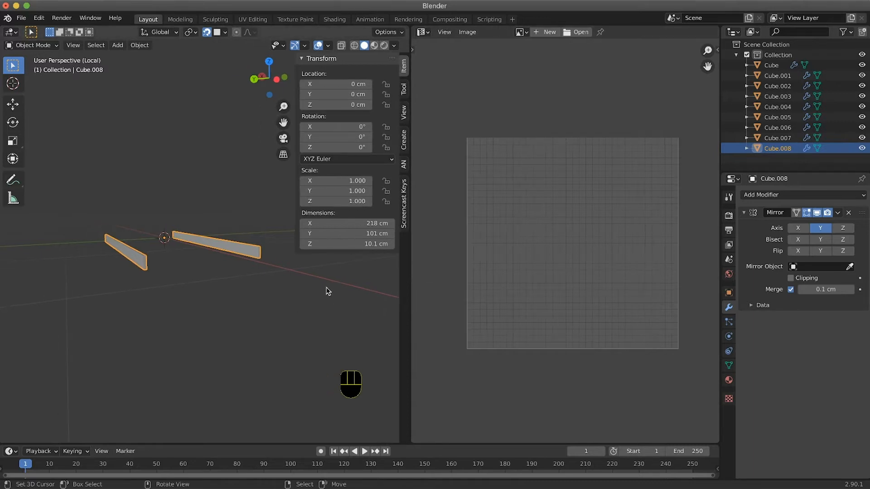
{"action": "key", "text": "slash"}
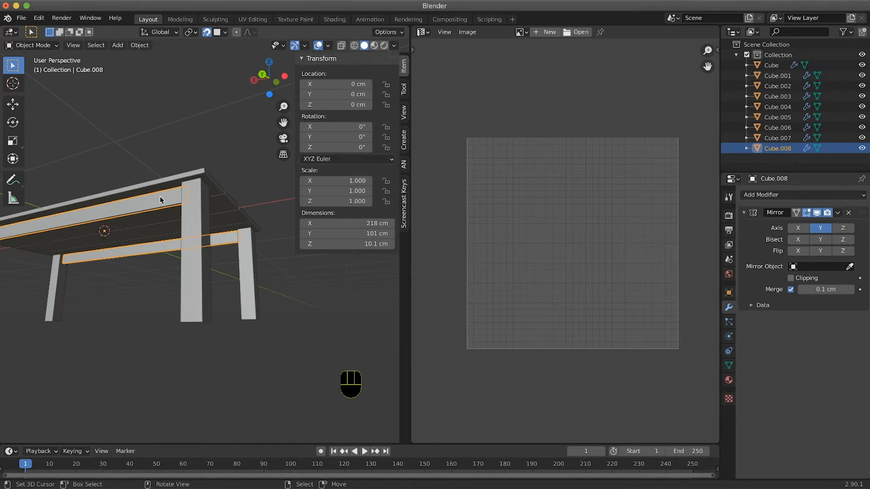
Apply the Mirror modifier on the side supports.
{"action": "middle_click_drag", "start_coordinate": [209, 248], "coordinate": [211, 249]}
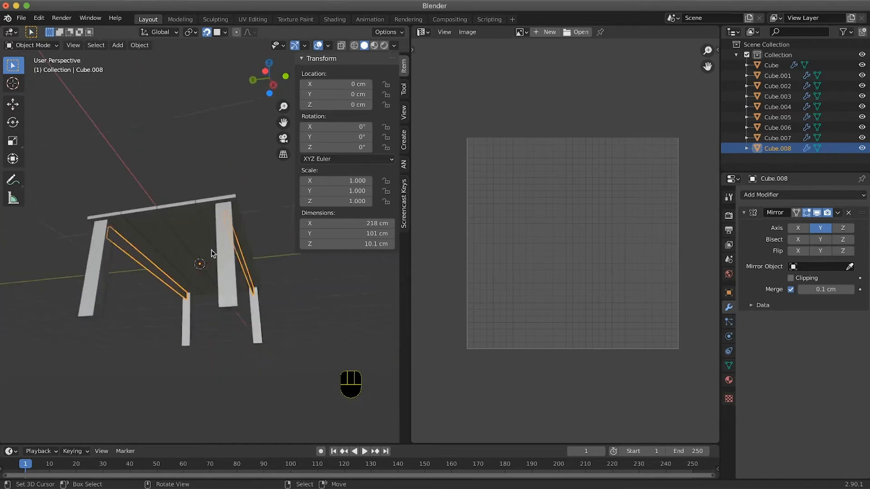
{"action": "left_click", "coordinate": [837, 213]}
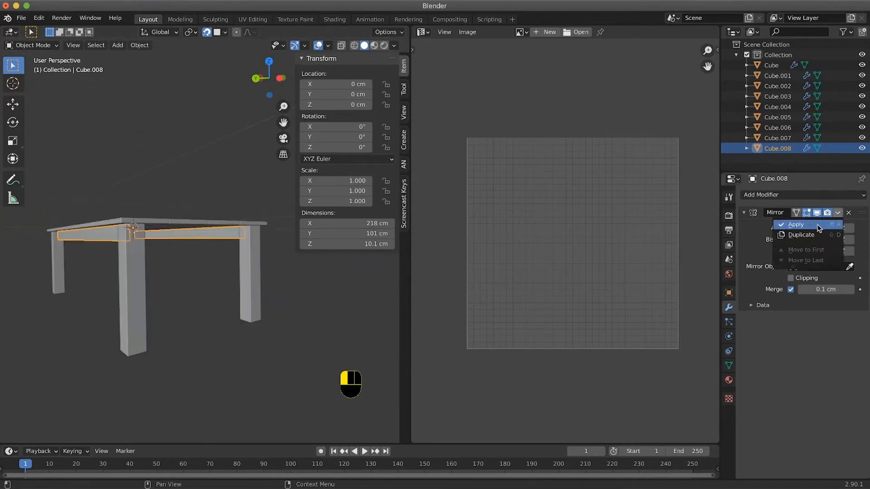
{"action": "left_click", "coordinate": [818, 226]}
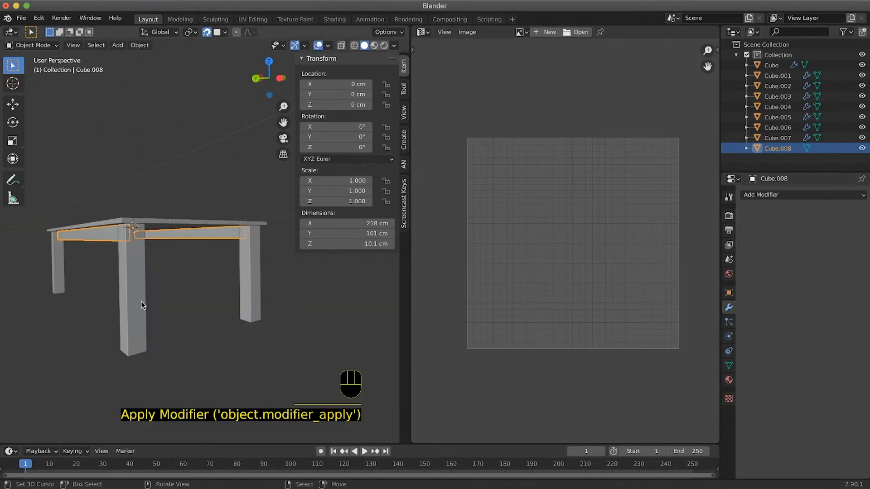
Separate the two mirrored side supports into individual objects in Edit Mode.
{"action": "middle_click_drag", "start_coordinate": [140, 300], "coordinate": [121, 295]}
{"action": "key", "text": "Tab"}
{"action": "key", "text": "Tab"}
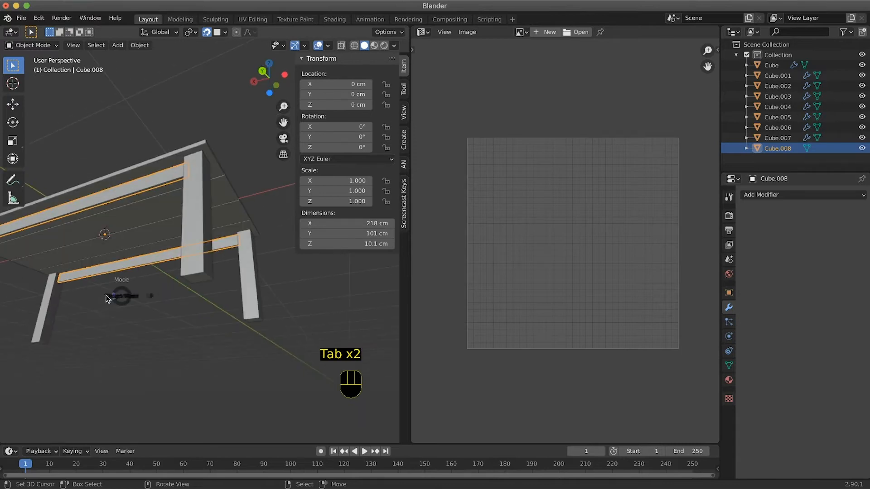
{"action": "left_click", "coordinate": [196, 296]}
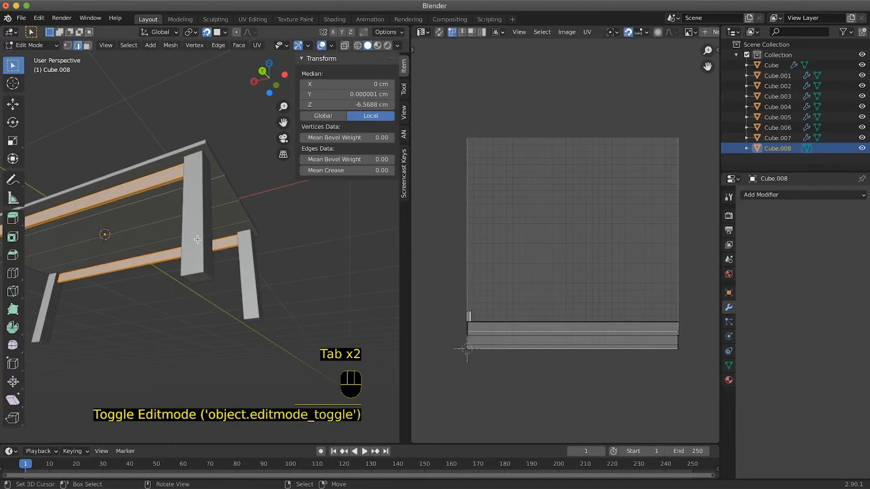
{"action": "key", "text": "p"}
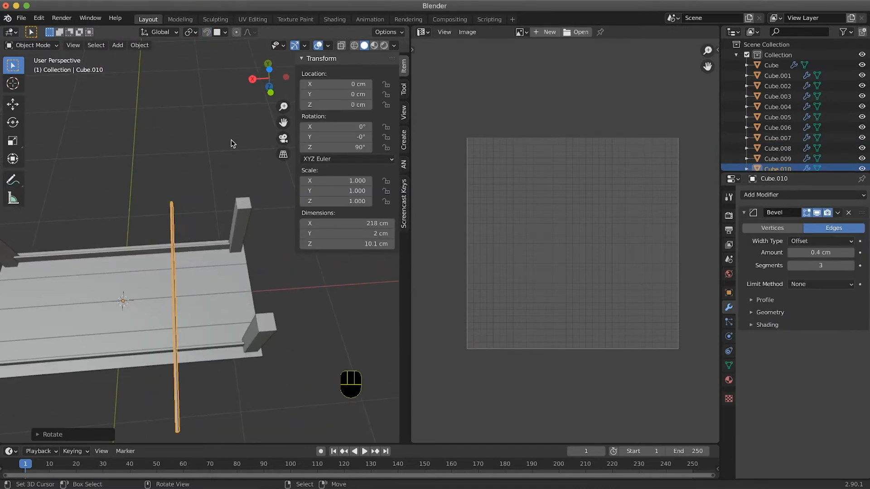
Fit the crosswise support between the legs at one short end, about 87.9 cm long, and mirror it across the Y axis only.
{"action": "key", "text": "g"}
{"action": "key", "text": "ctrl+KP_7"}
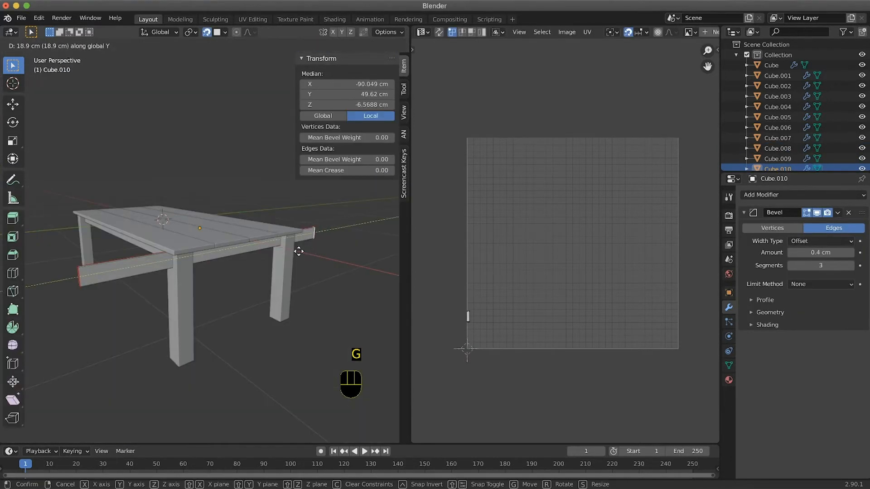
{"action": "left_click", "coordinate": [136, 291]}
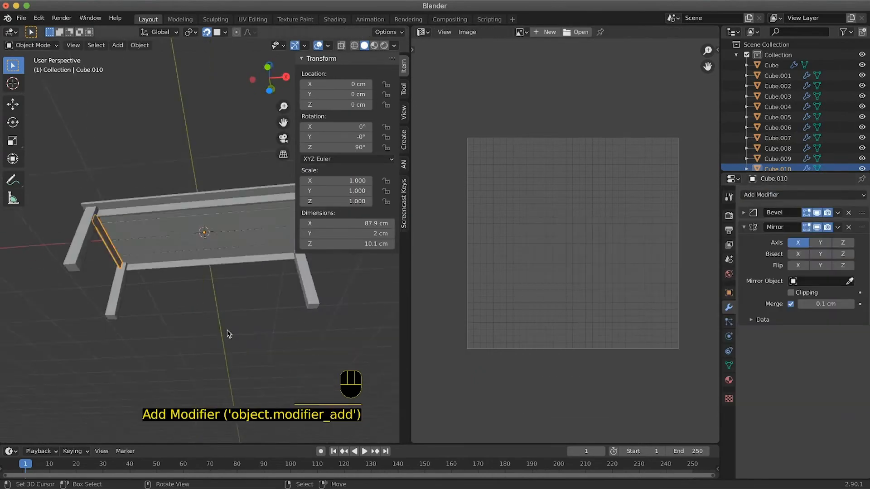
{"action": "middle_click_drag", "start_coordinate": [227, 330], "coordinate": [200, 306]}
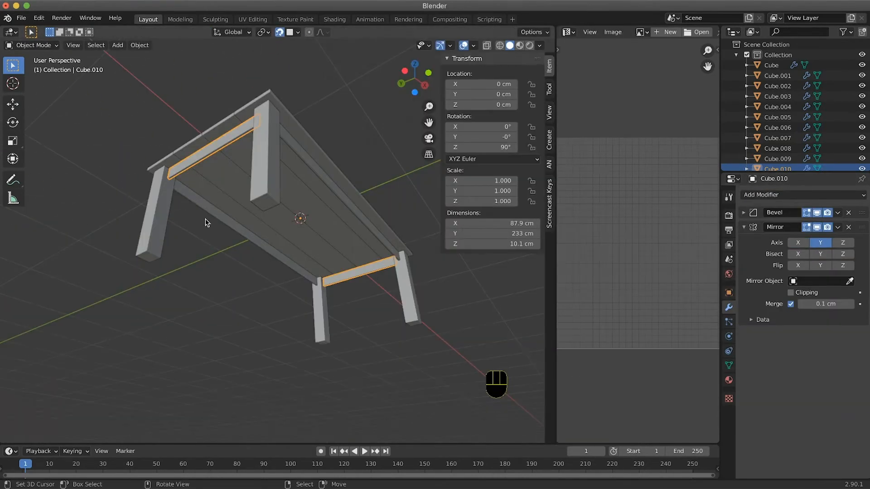
Try to separate the mirrored end supports by loose parts in Edit Mode.
{"action": "key", "text": "Tab"}
{"action": "left_click", "coordinate": [272, 218]}
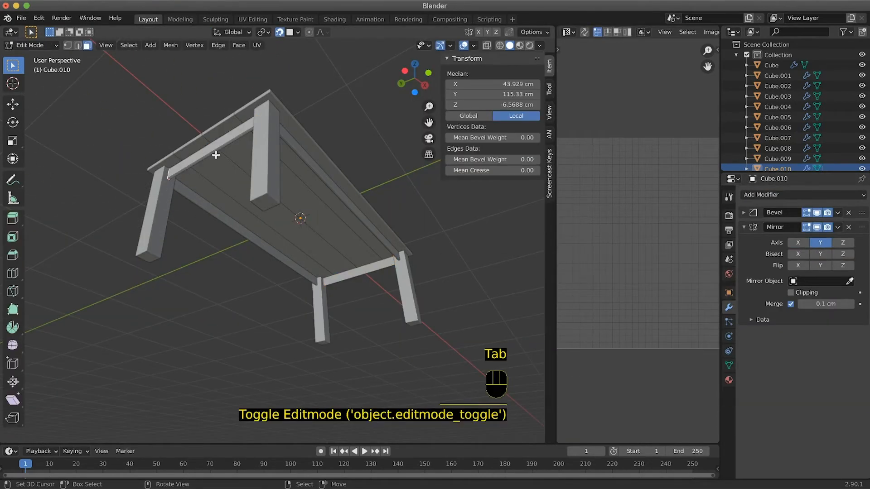
{"action": "key", "text": "a"}
{"action": "key", "text": "p"}
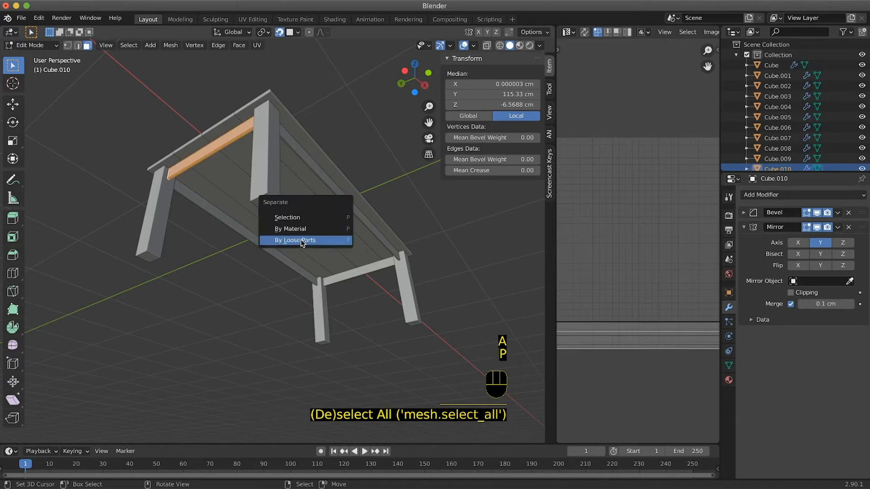
{"action": "left_click", "coordinate": [299, 239]}
{"action": "key", "text": "Tab"}
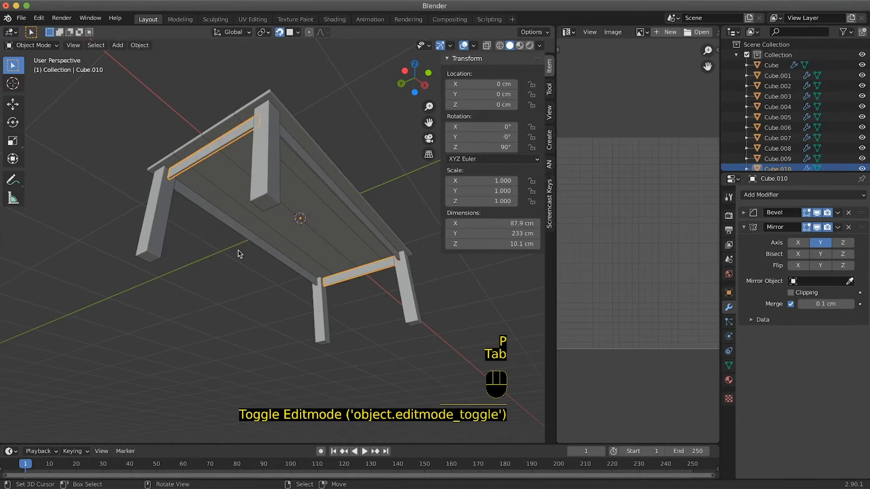
Enlarge the image editor, split it into an upper and a lower area, and turn the upper one into a Shader Editor.
{"action": "middle_click_drag", "start_coordinate": [240, 252], "coordinate": [299, 243]}
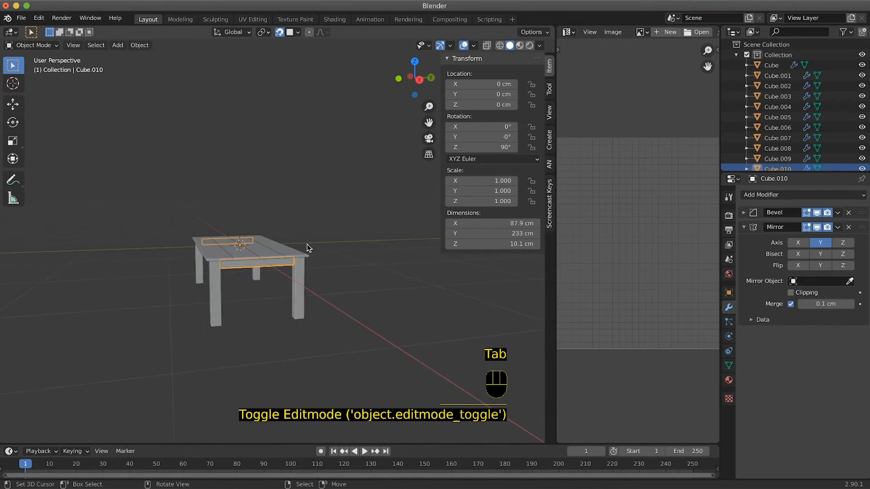
{"action": "scroll", "coordinate": [303, 240], "scroll_direction": "left", "scroll_amount": 5}
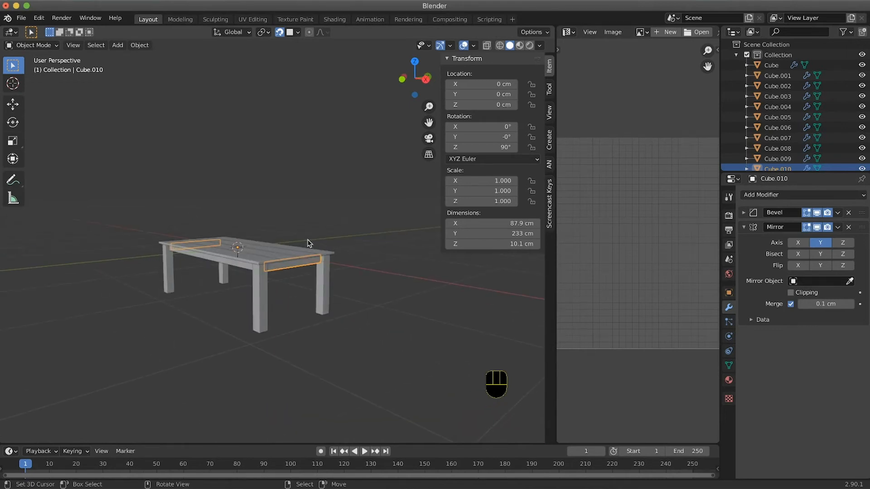
{"action": "left_click_drag", "start_coordinate": [556, 290], "coordinate": [360, 290]}
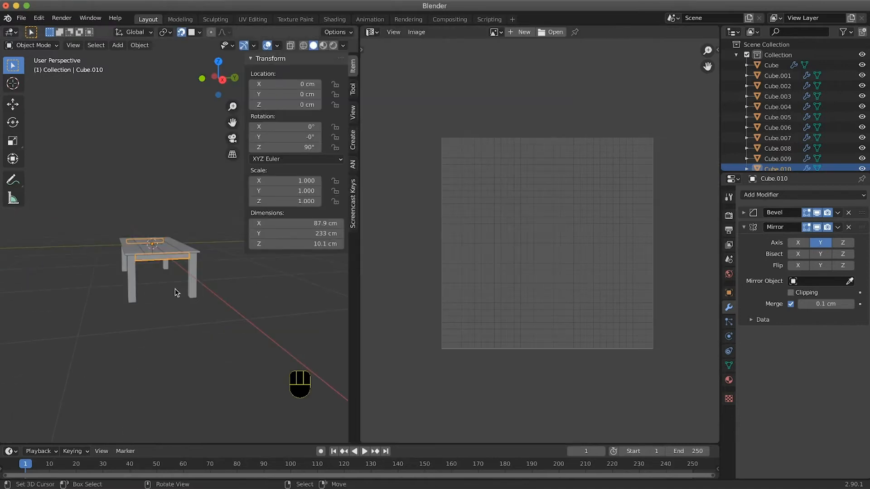
{"action": "scroll", "coordinate": [142, 280], "scroll_direction": "down", "scroll_amount": 5}
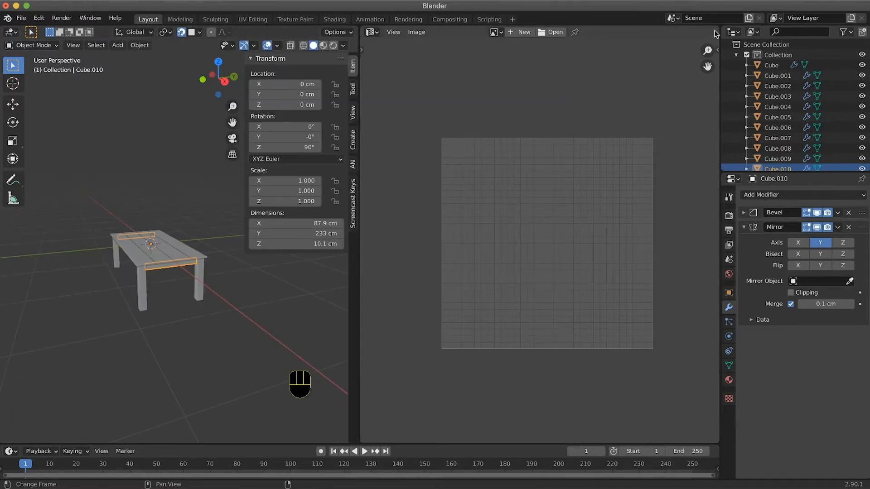
{"action": "left_click_drag", "start_coordinate": [715, 34], "coordinate": [652, 225]}
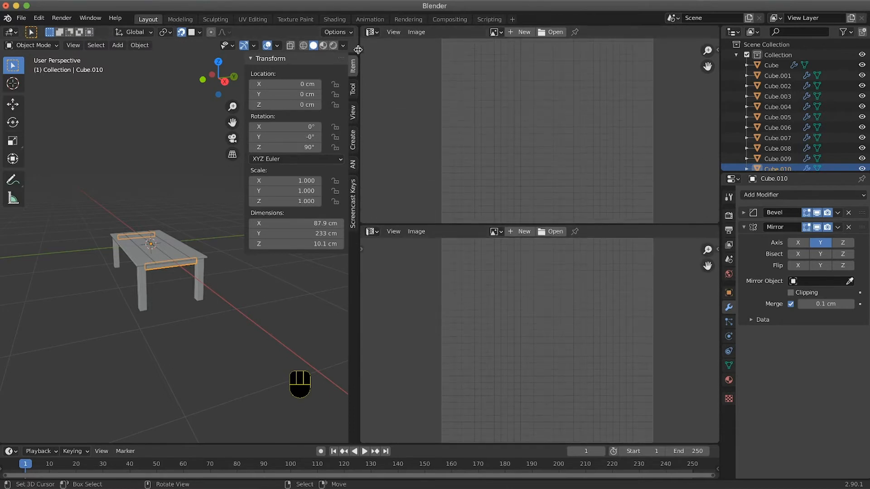
{"action": "left_click", "coordinate": [372, 31]}
{"action": "left_click", "coordinate": [410, 102]}
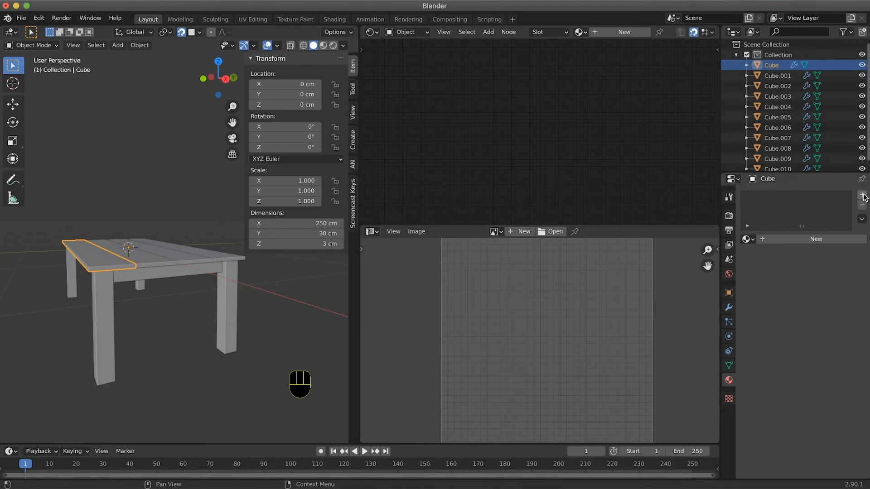
Add two material slots to the first tabletop plank with new materials named WOOD and SIDE_WOOD.
{"action": "left_click", "coordinate": [862, 195]}
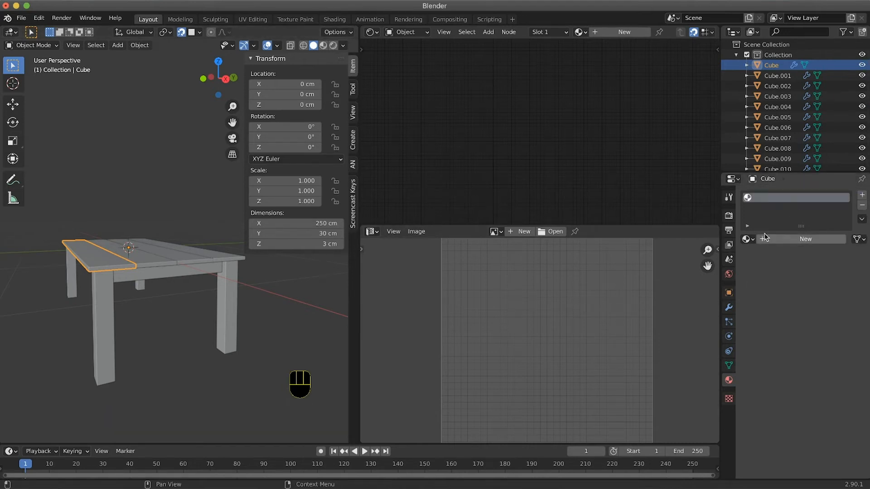
{"action": "left_click", "coordinate": [804, 239]}
{"action": "left_click", "coordinate": [862, 195]}
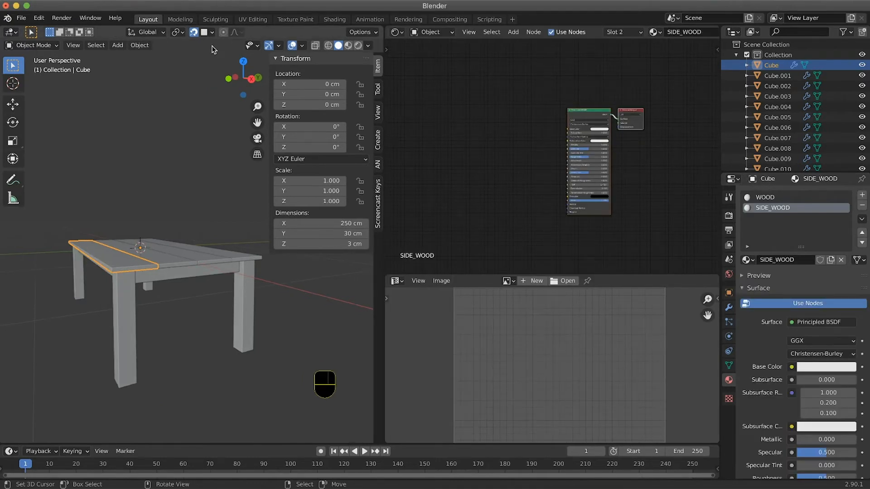
Switch the 3D viewport to Material Preview shading and view the table.
{"action": "left_click", "coordinate": [348, 46]}
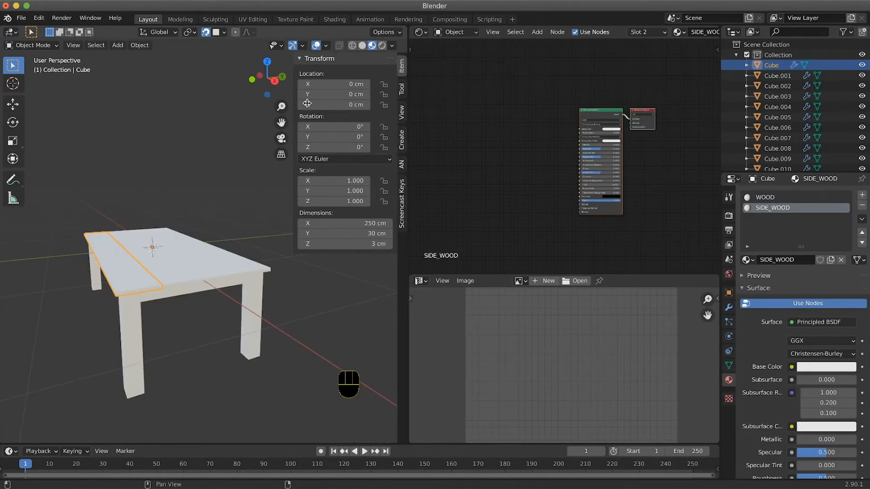
{"action": "mouse_move", "coordinate": [64, 267]}
{"action": "middle_mouse_down"}
{"action": "mouse_move", "coordinate": [113, 266]}
{"action": "mouse_move", "coordinate": [127, 256]}
{"action": "middle_mouse_up"}
{"action": "middle_click_drag", "start_coordinate": [187, 282], "coordinate": [144, 274]}
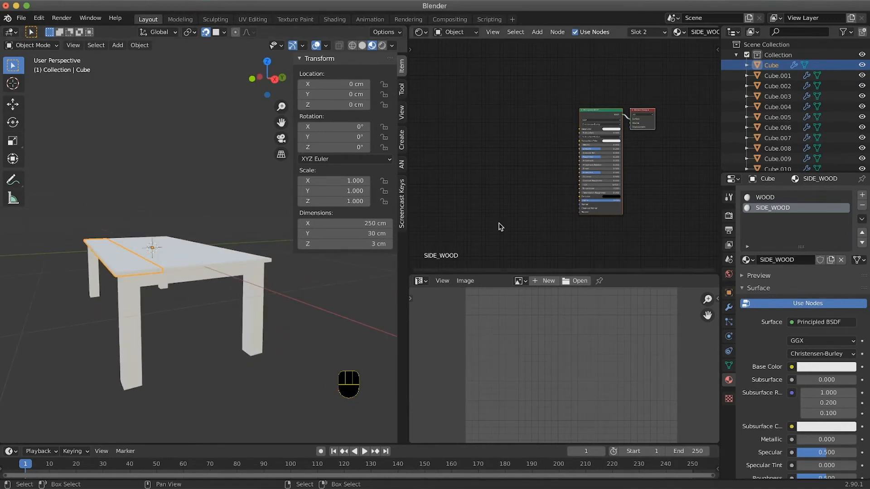
Switch to Finder, open TEXTURES and its PaintedWood005_4K-JPG folder, and move the window clear of the Shader Editor.
{"action": "key", "text": "super+Tab"}
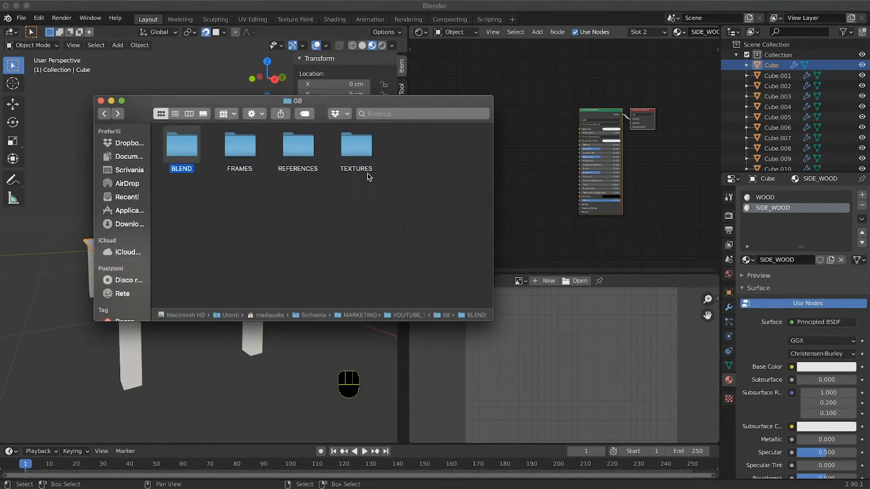
{"action": "double_click", "coordinate": [369, 155]}
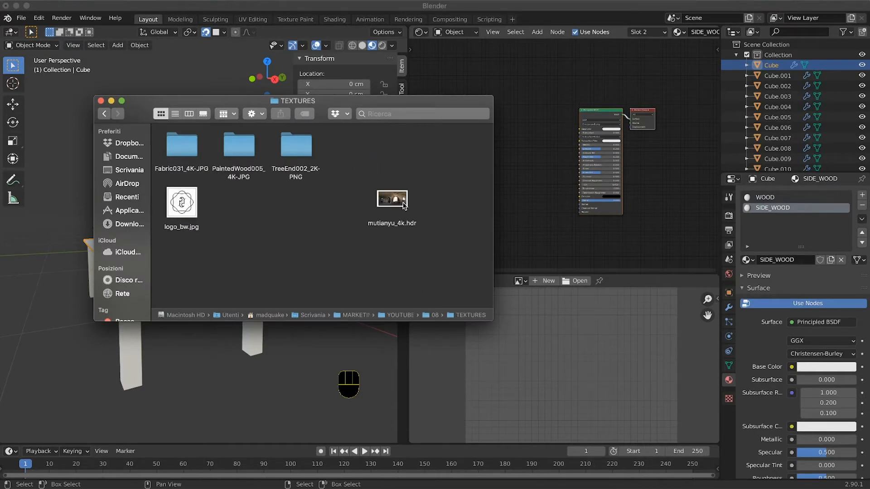
{"action": "left_click_drag", "start_coordinate": [403, 204], "coordinate": [240, 186]}
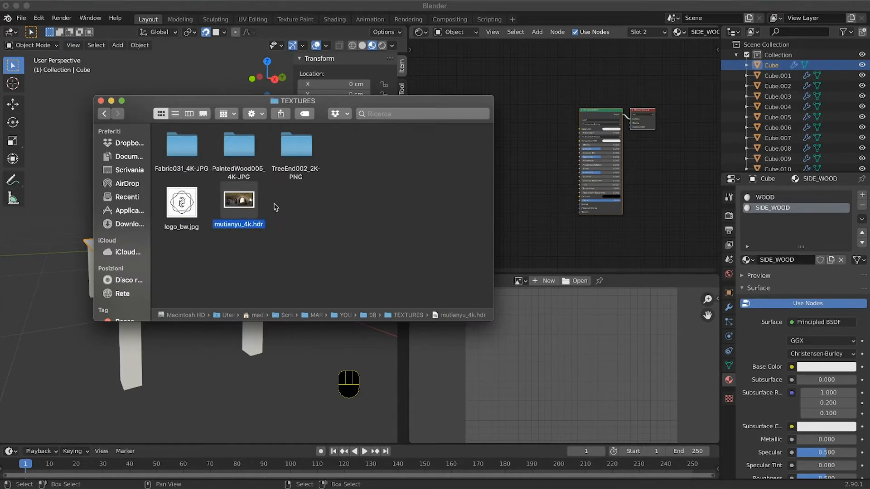
{"action": "double_click", "coordinate": [237, 148]}
{"action": "left_click_drag", "start_coordinate": [269, 103], "coordinate": [262, 238]}
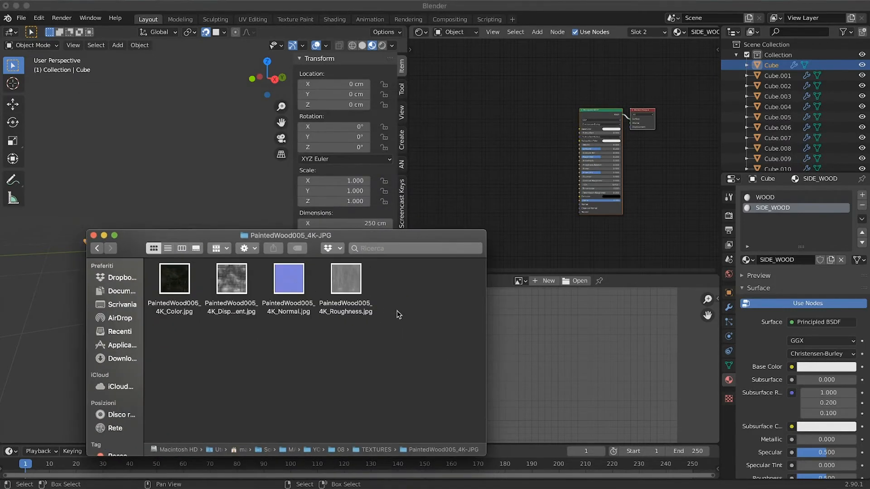
Bring the PaintedWood005 Color, Normal and Roughness images into the SIDE_WOOD material as image texture nodes.
{"action": "mouse_move", "coordinate": [176, 283]}
{"action": "left_mouse_down"}
{"action": "mouse_move", "coordinate": [511, 87]}
{"action": "mouse_move", "coordinate": [506, 93]}
{"action": "left_mouse_up"}
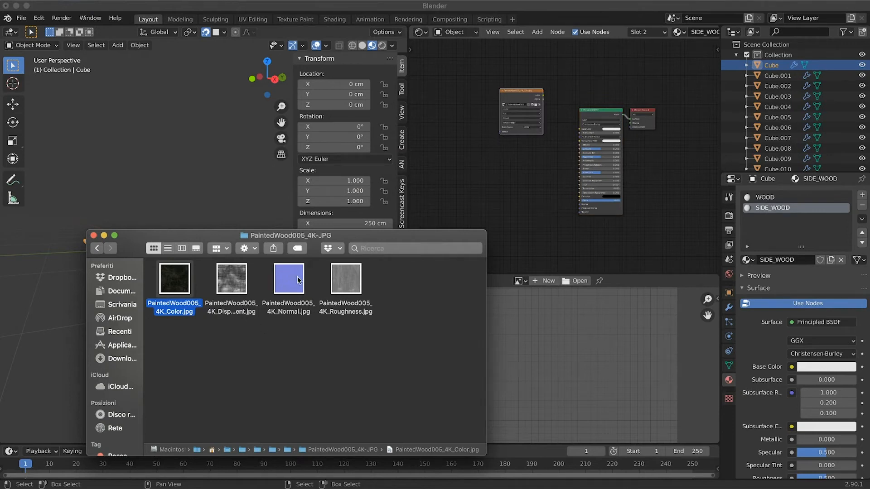
{"action": "left_click_drag", "start_coordinate": [291, 283], "coordinate": [516, 240]}
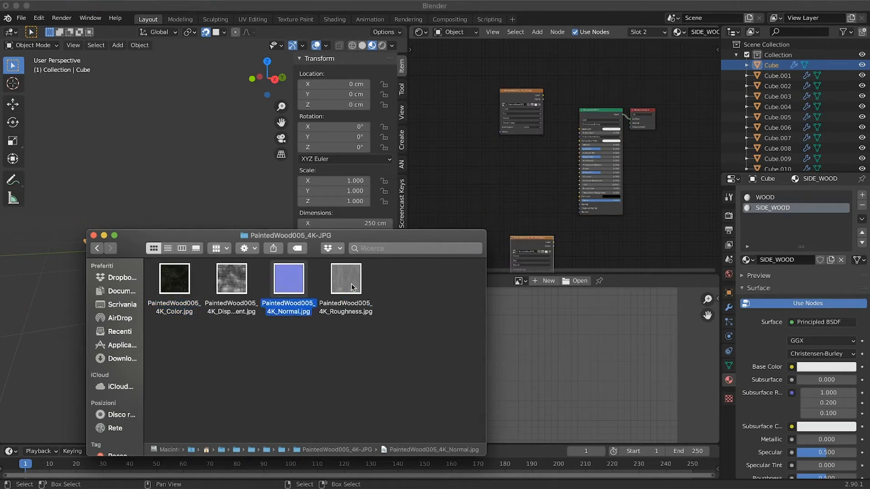
{"action": "left_click_drag", "start_coordinate": [351, 286], "coordinate": [515, 185]}
{"action": "left_click", "coordinate": [617, 257]}
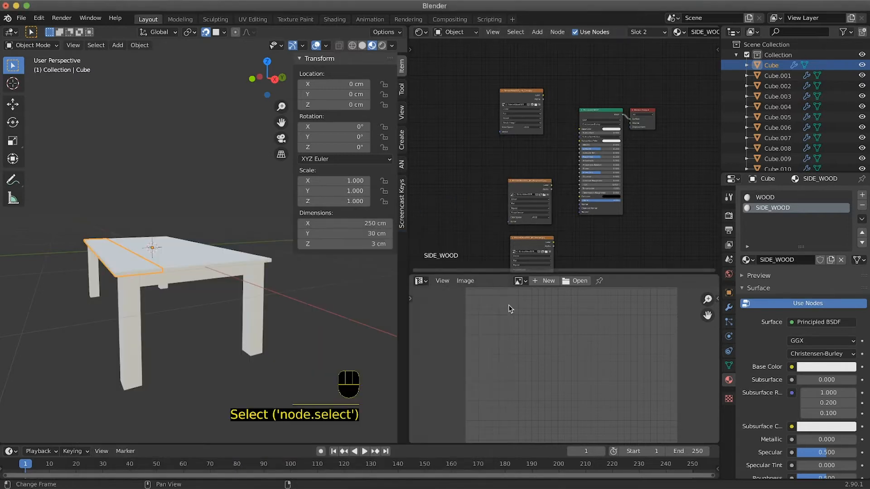
Maximize the Shader Editor and connect the Color image to the Principled BSDF's Base Color.
{"action": "key", "text": "ctrl+space"}
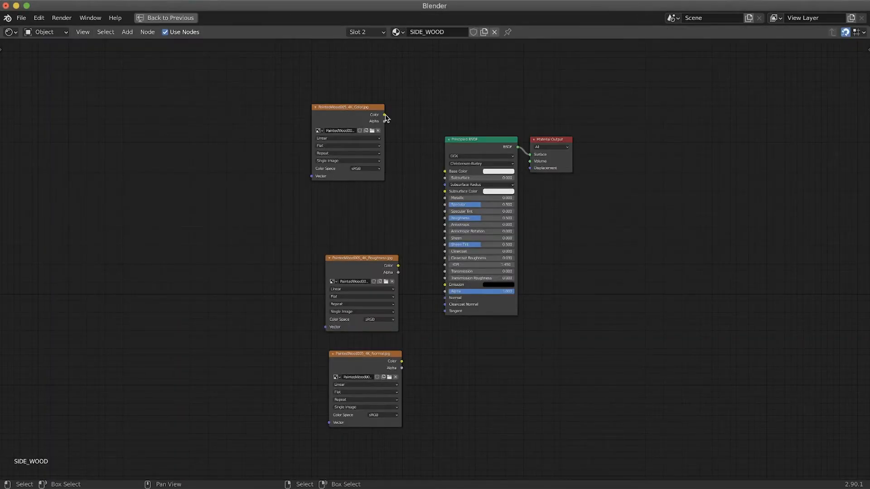
{"action": "left_click_drag", "start_coordinate": [384, 115], "coordinate": [445, 171]}
Set the Roughness and Normal images' color space to Non-Color and space all three image nodes farther from the Principled BSDF.
{"action": "left_click_drag", "start_coordinate": [374, 258], "coordinate": [355, 253]}
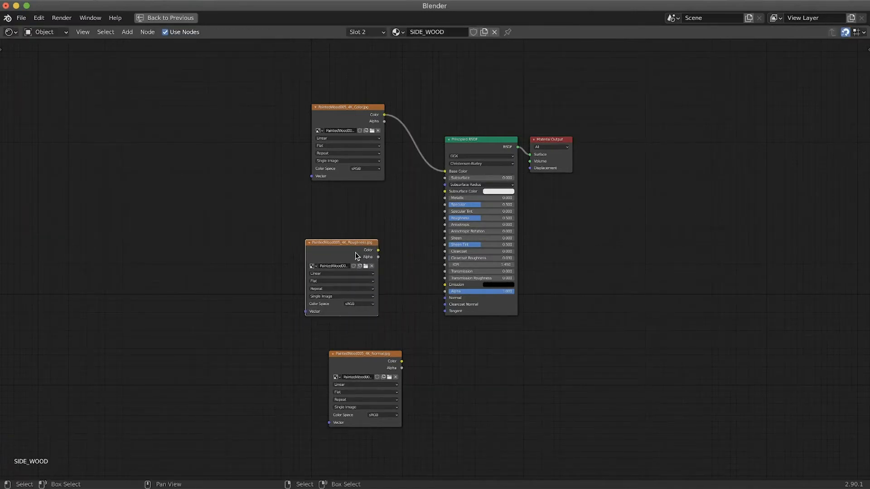
{"action": "left_click", "coordinate": [359, 304]}
{"action": "left_click", "coordinate": [356, 331]}
{"action": "left_click_drag", "start_coordinate": [375, 359], "coordinate": [350, 361]}
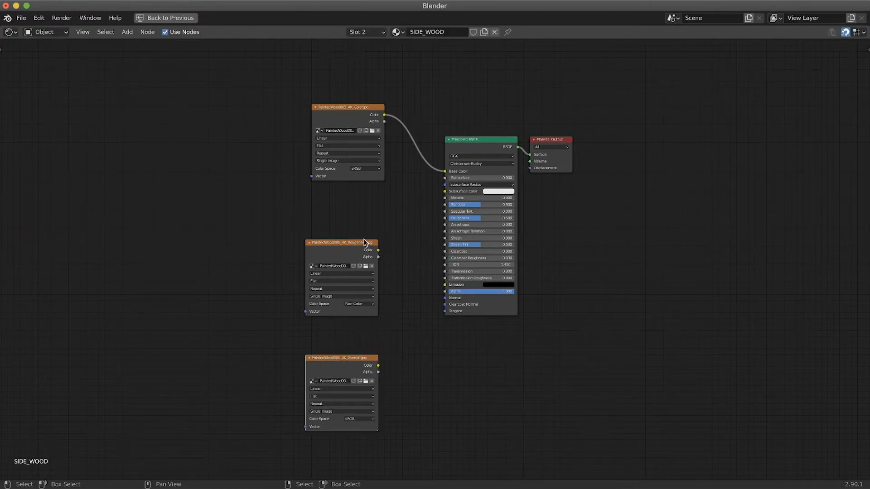
{"action": "left_click_drag", "start_coordinate": [365, 243], "coordinate": [293, 248]}
{"action": "left_click_drag", "start_coordinate": [338, 358], "coordinate": [265, 333]}
{"action": "left_click", "coordinate": [280, 395]}
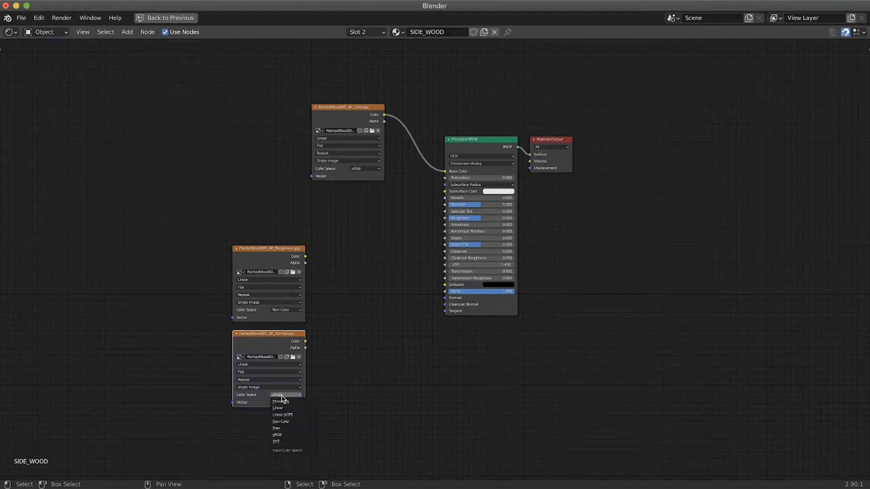
{"action": "left_click", "coordinate": [281, 421]}
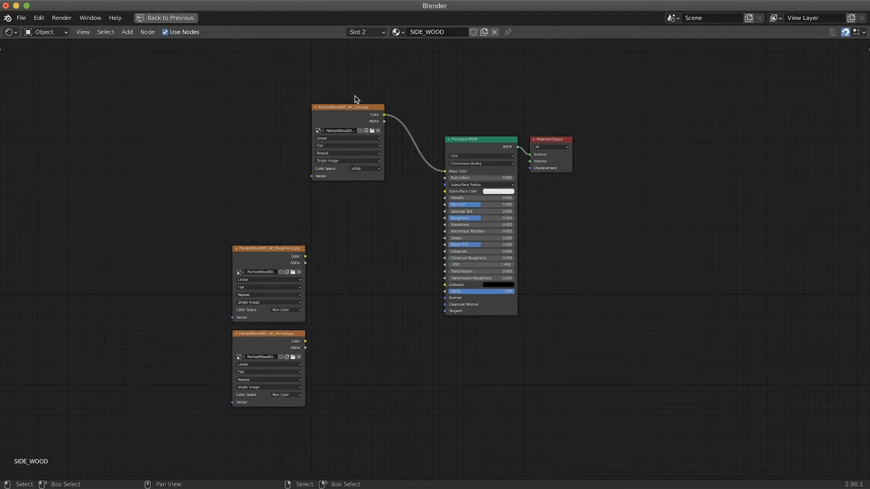
{"action": "left_click_drag", "start_coordinate": [356, 108], "coordinate": [283, 94]}
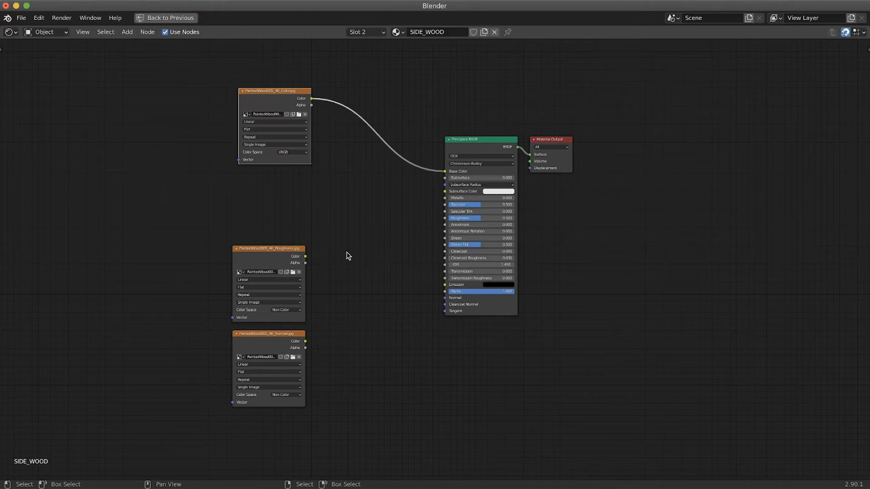
Connect the Roughness image to the Principled BSDF's Roughness and the Normal image to its Normal input through a new Normal Map node.
{"action": "left_click", "coordinate": [346, 252]}
{"action": "left_click_drag", "start_coordinate": [305, 257], "coordinate": [445, 218]}
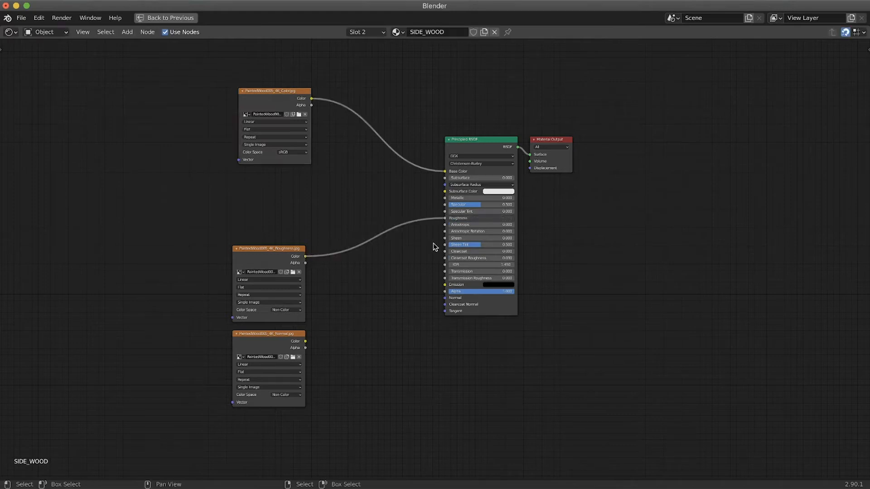
{"action": "left_click", "coordinate": [286, 336]}
{"action": "left_click", "coordinate": [399, 387]}
{"action": "key", "text": "shift+a"}
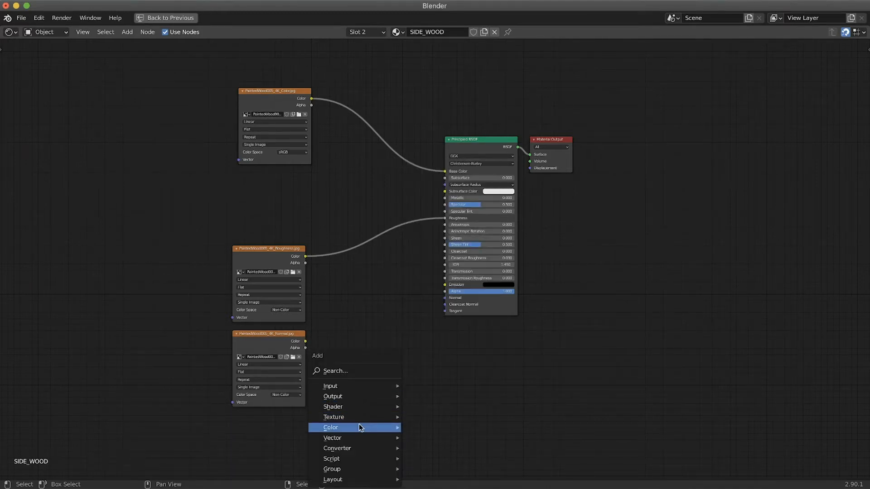
{"action": "mouse_move", "coordinate": [362, 437]}
{"action": "left_click", "coordinate": [446, 392]}
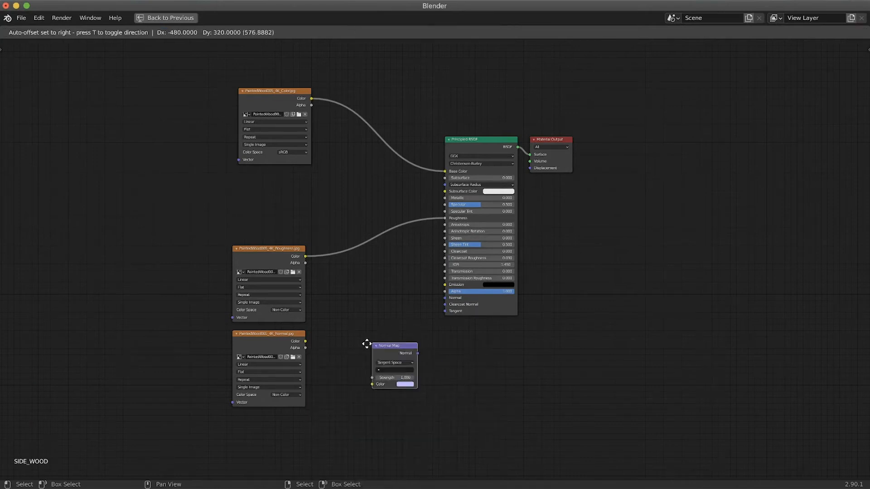
{"action": "left_click", "coordinate": [326, 330]}
{"action": "left_click_drag", "start_coordinate": [305, 341], "coordinate": [330, 372]}
{"action": "left_click_drag", "start_coordinate": [374, 341], "coordinate": [444, 297]}
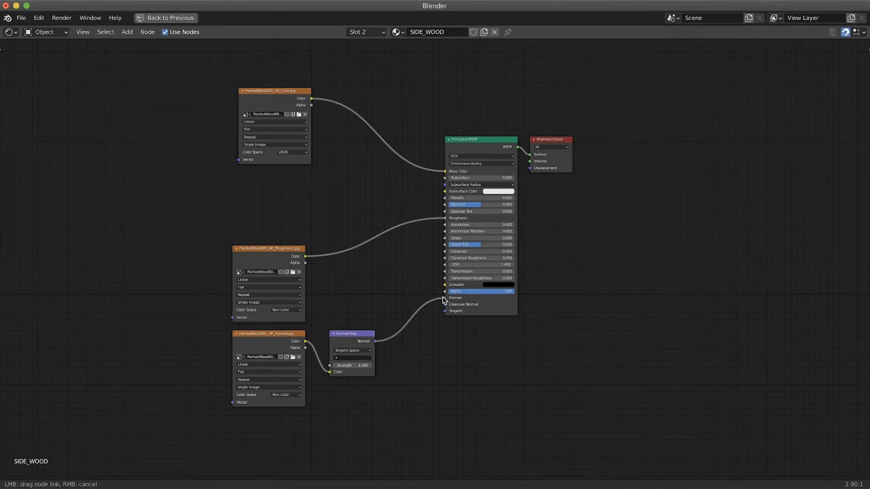
Arrange the Color, Roughness and Normal image nodes in an evenly spaced, aligned column.
{"action": "middle_click_drag", "start_coordinate": [290, 302], "coordinate": [314, 297], "text": "ctrl"}
{"action": "left_click_drag", "start_coordinate": [307, 252], "coordinate": [312, 221]}
{"action": "left_click_drag", "start_coordinate": [308, 325], "coordinate": [305, 311]}
{"action": "scroll", "coordinate": [324, 295], "scroll_direction": "left", "scroll_amount": 2, "text": "ctrl"}
{"action": "left_click_drag", "start_coordinate": [337, 126], "coordinate": [332, 132]}
{"action": "left_click_drag", "start_coordinate": [341, 303], "coordinate": [340, 309]}
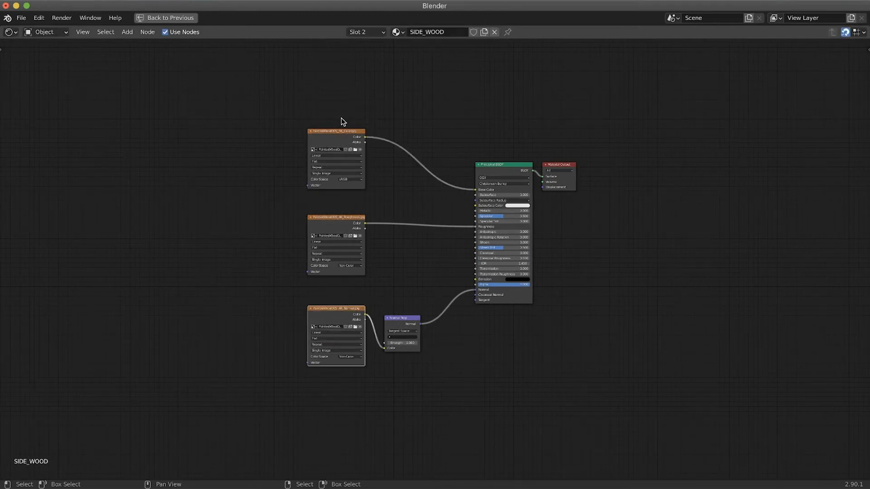
Add Texture Coordinate and Mapping nodes to the Color image and connect the Mapping vector to the Roughness and Normal images too.
{"action": "left_click", "coordinate": [341, 132]}
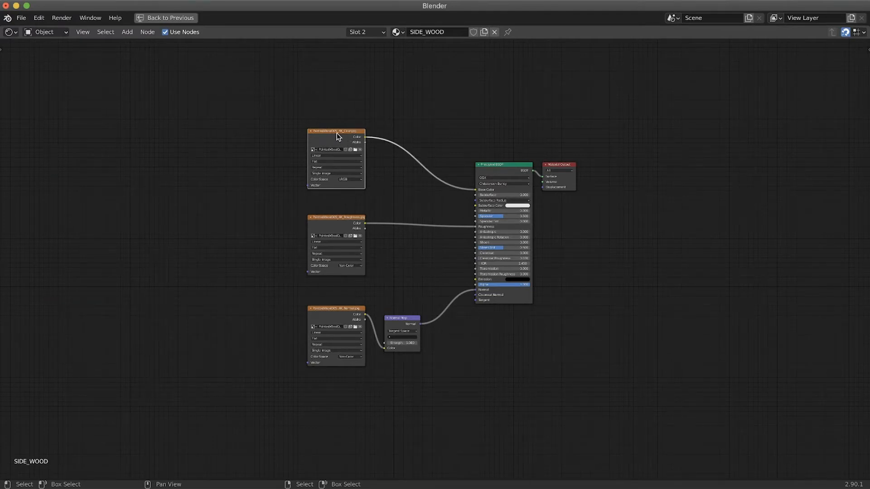
{"action": "key", "text": "ctrl+t"}
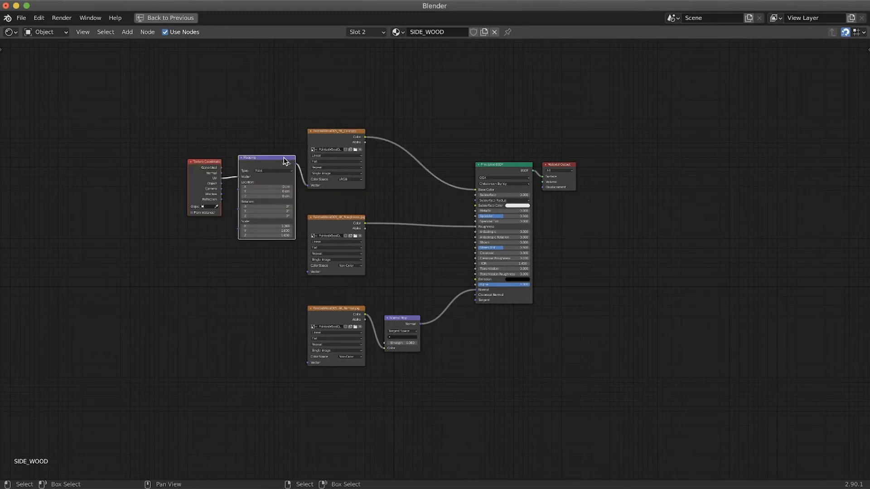
{"action": "left_click_drag", "start_coordinate": [286, 161], "coordinate": [173, 168]}
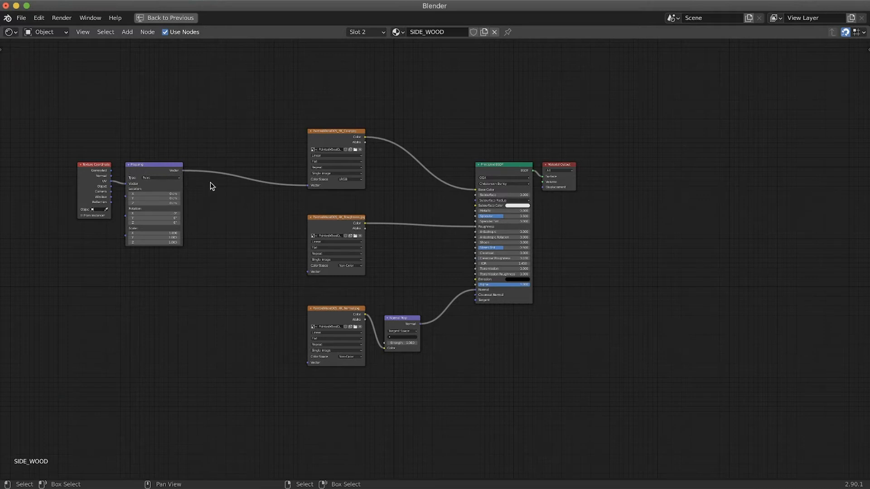
{"action": "left_click_drag", "start_coordinate": [184, 175], "coordinate": [307, 272]}
{"action": "left_click_drag", "start_coordinate": [184, 174], "coordinate": [308, 362]}
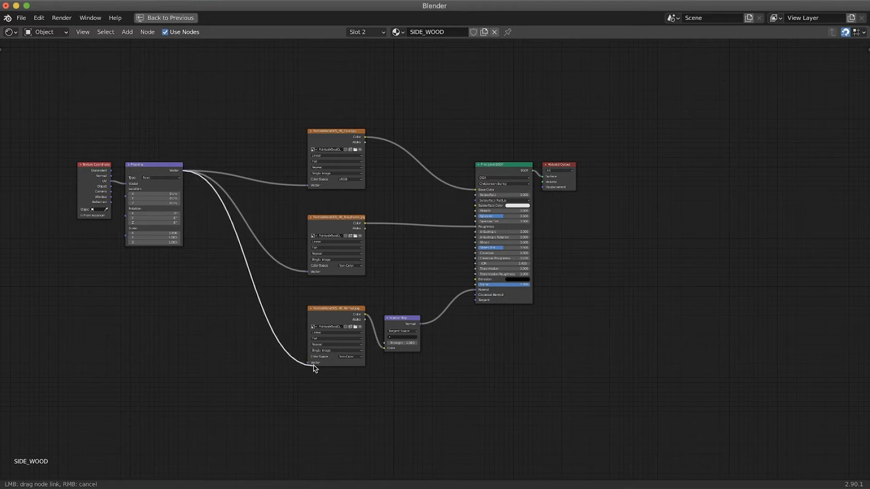
Move the Texture Coordinate node farther from the Mapping node and restore the Shader Editor to its normal size.
{"action": "middle_click_drag", "start_coordinate": [186, 297], "coordinate": [190, 297]}
{"action": "scroll", "coordinate": [217, 276], "scroll_direction": "left", "scroll_amount": 5}
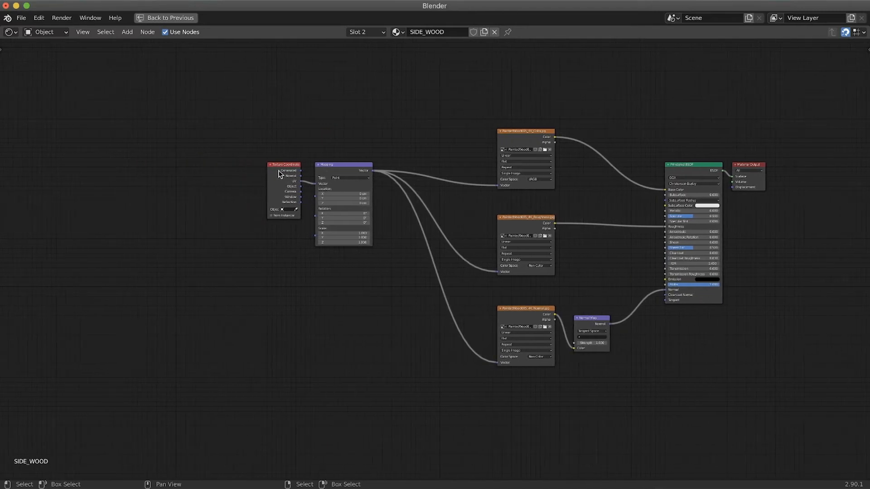
{"action": "left_click_drag", "start_coordinate": [276, 166], "coordinate": [242, 160]}
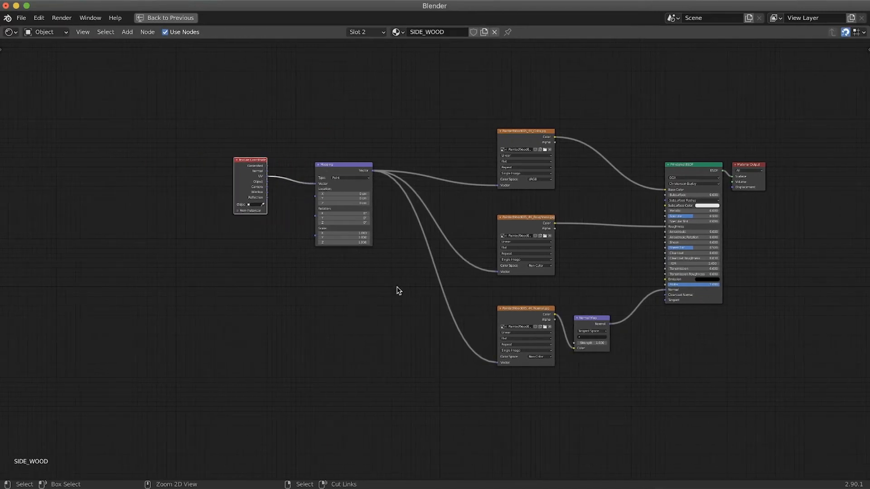
{"action": "key", "text": "ctrl+space"}
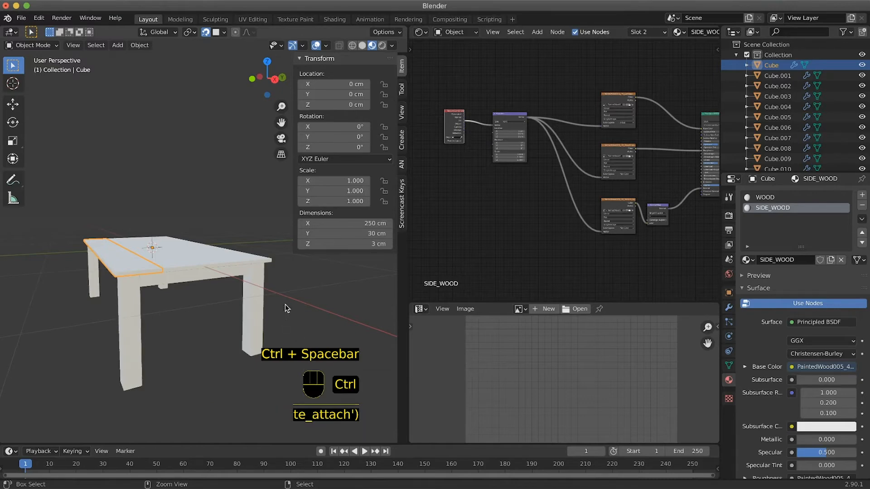
Remove the untextured WOOD material slot from the plank and rename the textured SIDE_WOOD material as WOOD.
{"action": "middle_click_drag", "start_coordinate": [288, 305], "coordinate": [244, 290]}
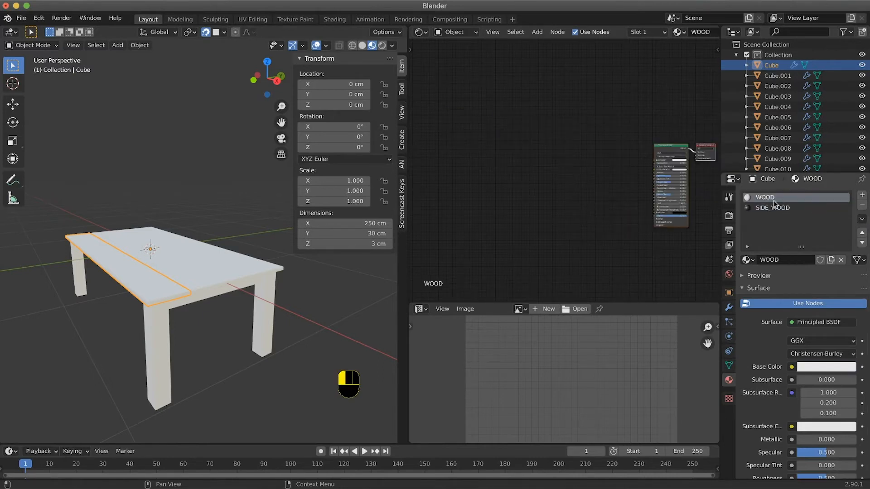
{"action": "left_click", "coordinate": [838, 197]}
{"action": "left_click", "coordinate": [860, 206]}
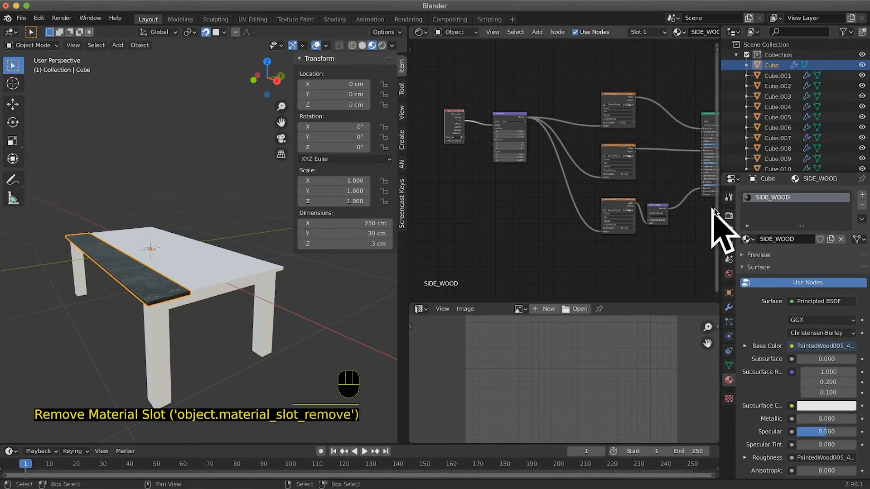
{"action": "double_click", "coordinate": [781, 199]}
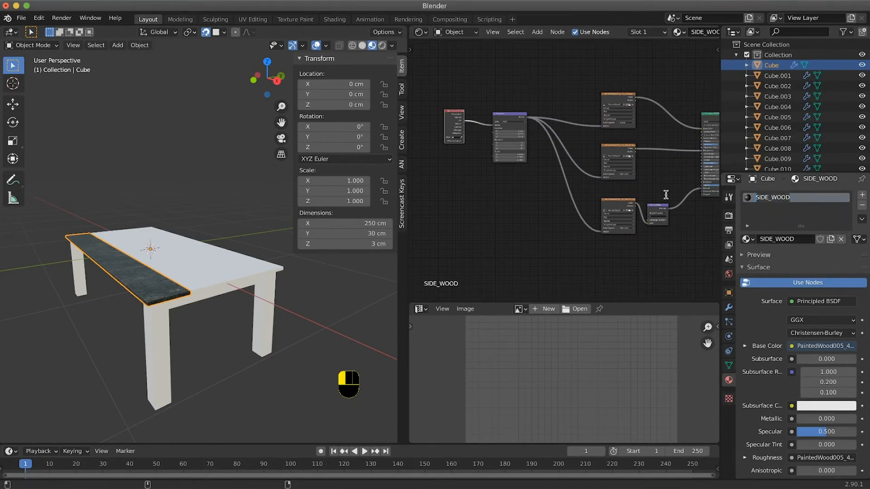
{"action": "type", "text": "WOOD"}
{"action": "key", "text": "Return"}
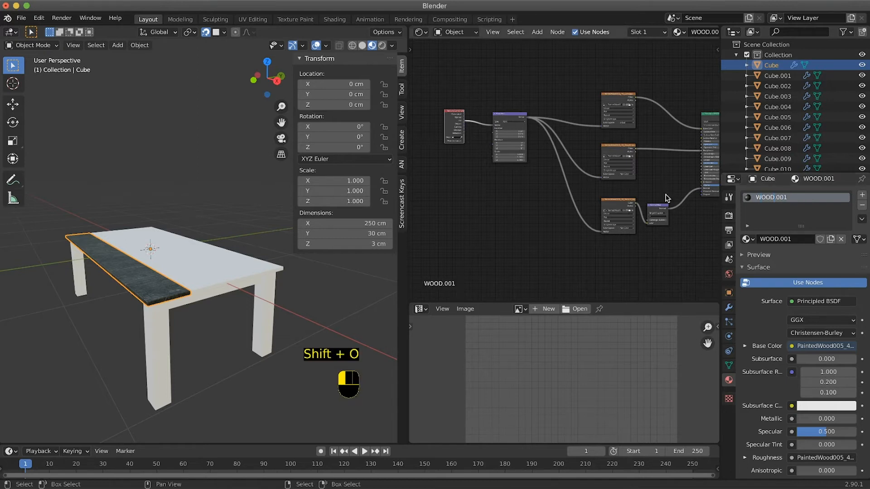
{"action": "double_click", "coordinate": [768, 197]}
{"action": "double_click", "coordinate": [764, 199]}
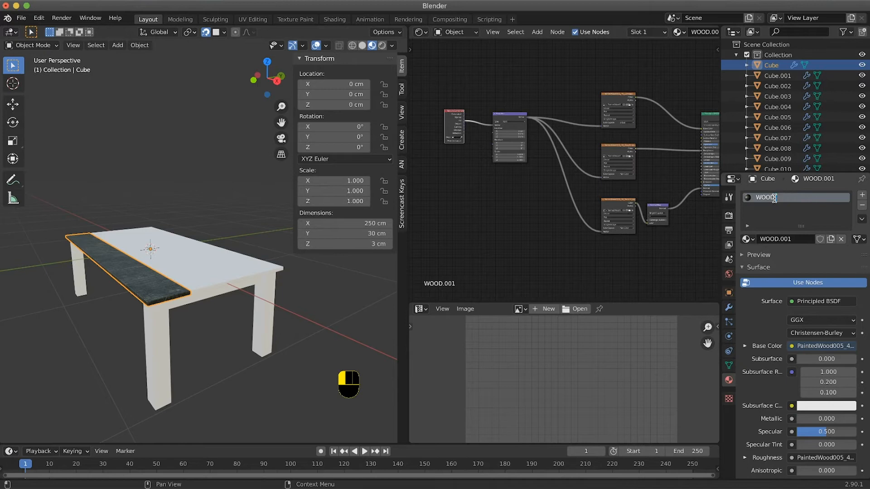
Correct the first material's name to WOOD and create a new material named SIDE_WOOD in a second slot.
{"action": "left_click", "coordinate": [862, 195]}
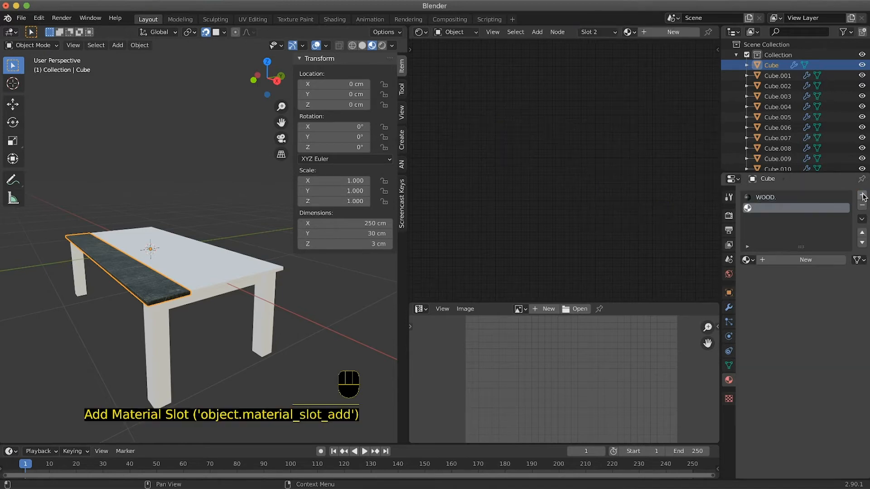
{"action": "double_click", "coordinate": [777, 198]}
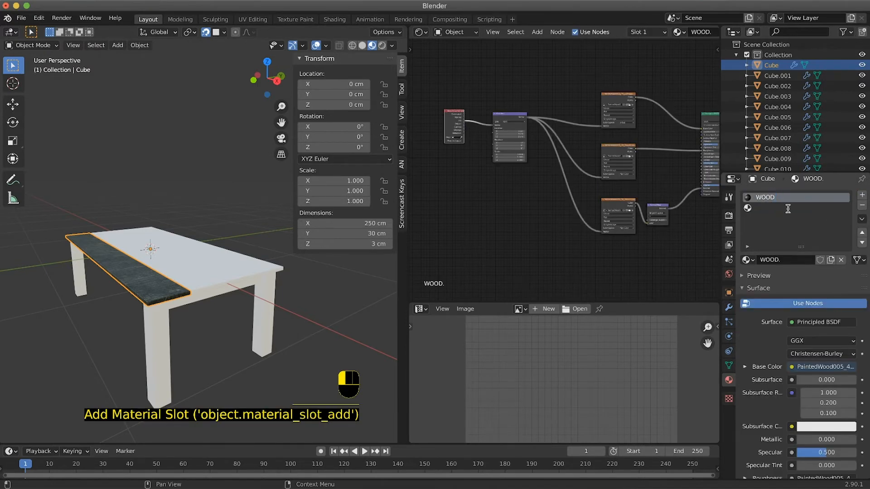
{"action": "left_click", "coordinate": [766, 209]}
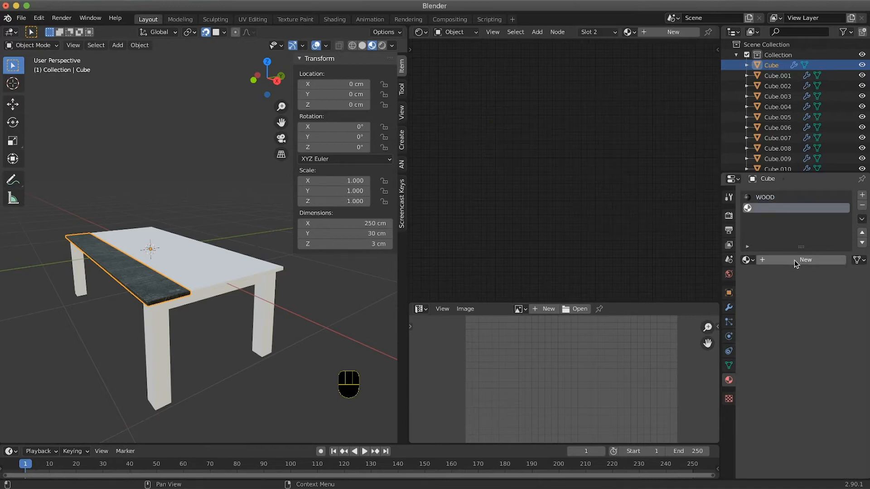
{"action": "left_click", "coordinate": [794, 260]}
{"action": "double_click", "coordinate": [772, 208]}
{"action": "type", "text": "Sl"}
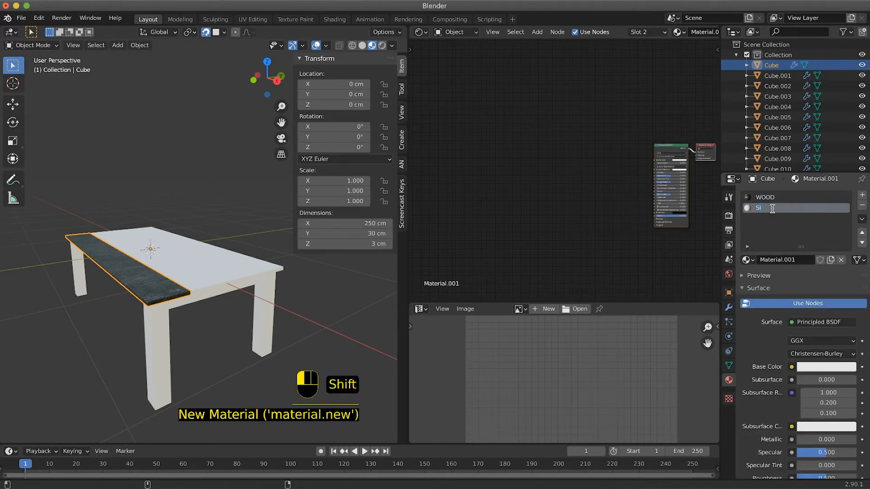
{"action": "type", "text": "DE_WOOD"}
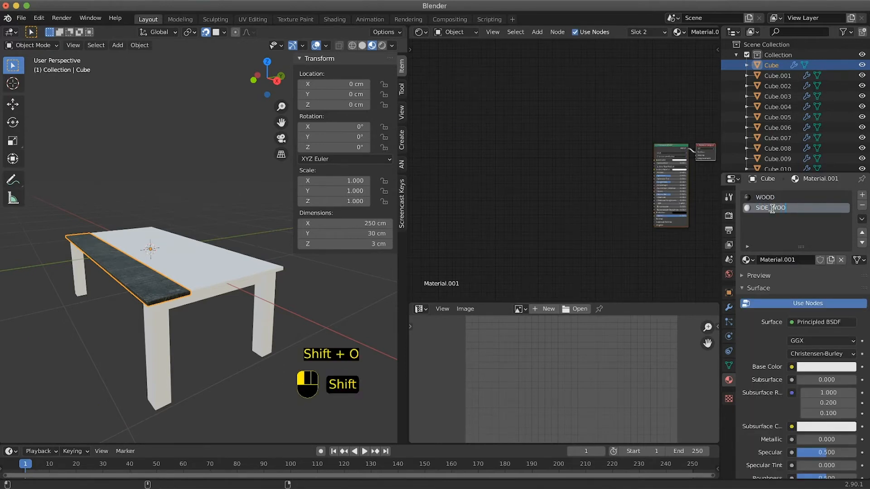
{"action": "key", "text": "Return"}
Examine the direction of the wood grain on the textured plank up close and from several angles.
{"action": "scroll", "coordinate": [191, 306], "scroll_direction": "left", "scroll_amount": 5}
{"action": "scroll", "coordinate": [191, 312], "scroll_direction": "up", "scroll_amount": 5}
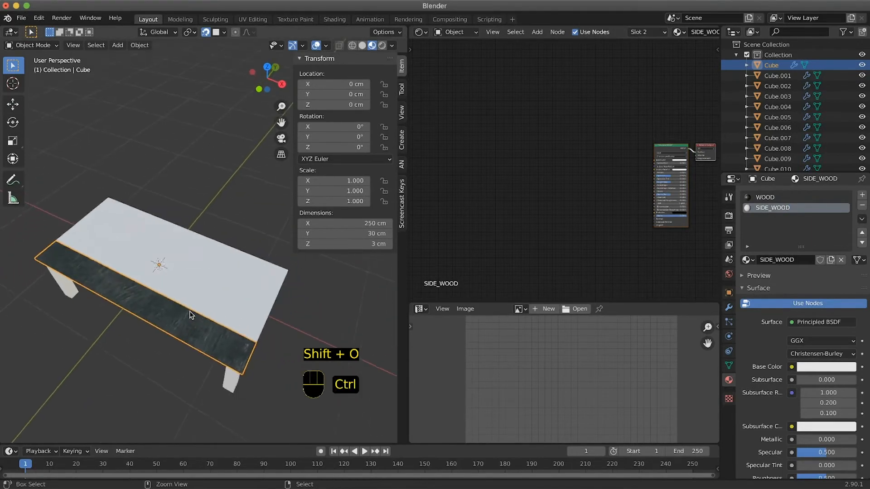
{"action": "scroll", "coordinate": [190, 313], "scroll_direction": "up", "scroll_amount": 5, "text": "ctrl"}
{"action": "scroll", "coordinate": [189, 313], "scroll_direction": "down", "scroll_amount": 5, "text": "shift"}
{"action": "scroll", "coordinate": [189, 312], "scroll_direction": "down", "scroll_amount": 4, "text": "ctrl"}
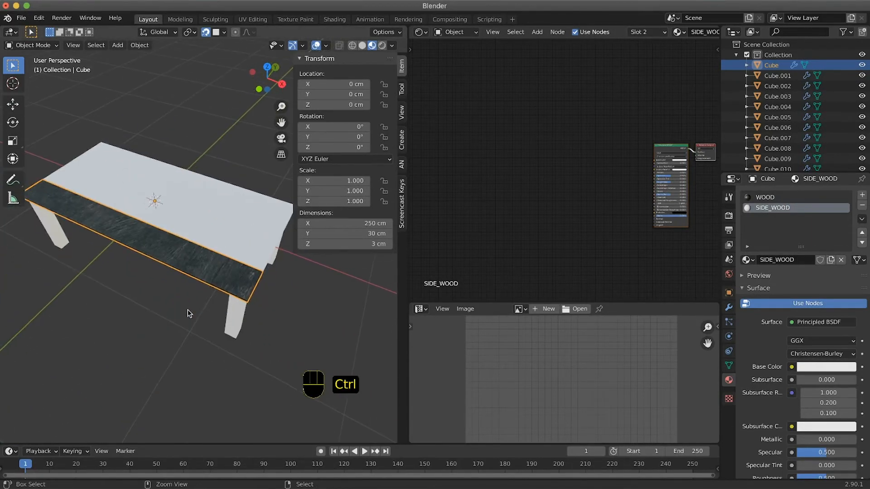
{"action": "scroll", "coordinate": [188, 311], "scroll_direction": "up", "scroll_amount": 4, "text": "ctrl"}
{"action": "scroll", "coordinate": [189, 312], "scroll_direction": "down", "scroll_amount": 4, "text": "ctrl"}
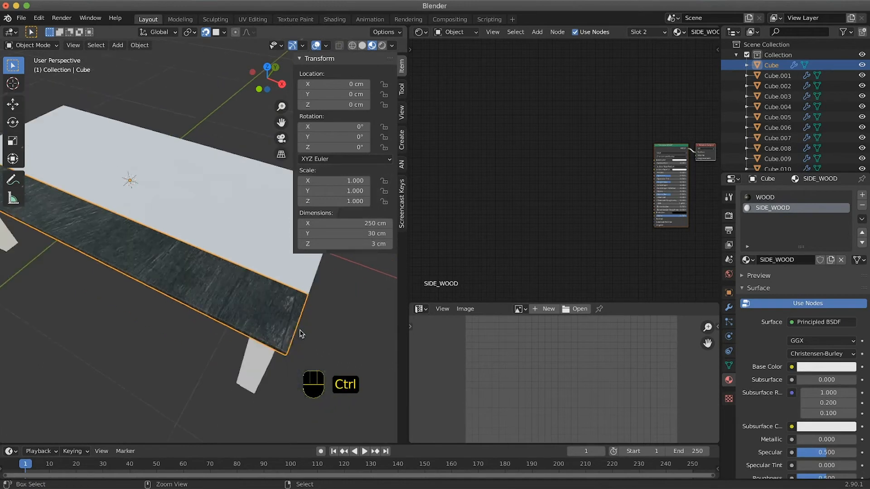
{"action": "scroll", "coordinate": [240, 327], "scroll_direction": "right", "scroll_amount": 5}
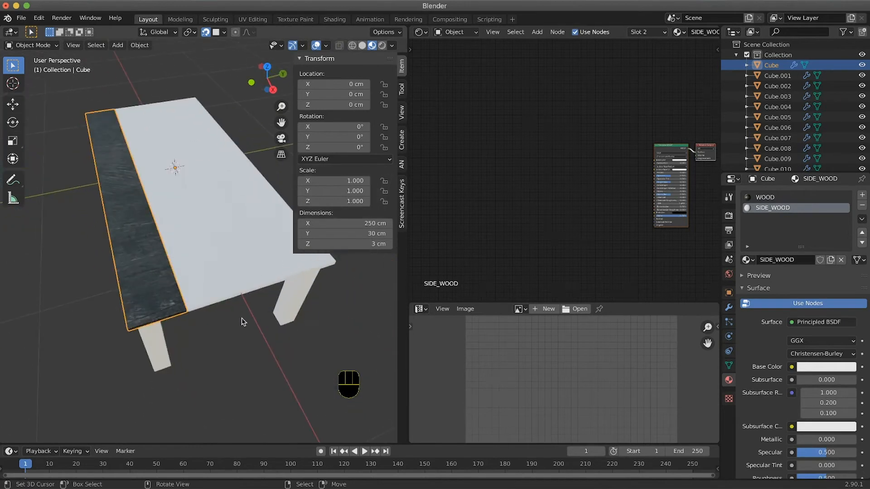
{"action": "scroll", "coordinate": [241, 317], "scroll_direction": "left", "scroll_amount": 3, "text": "shift"}
{"action": "scroll", "coordinate": [242, 314], "scroll_direction": "right", "scroll_amount": 2, "text": "shift"}
{"action": "left_click", "coordinate": [170, 264]}
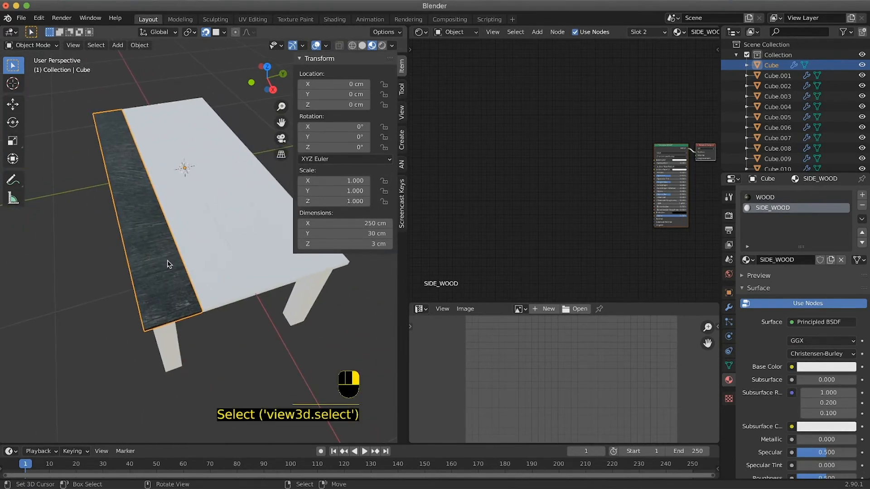
{"action": "scroll", "coordinate": [575, 220], "scroll_direction": "right", "scroll_amount": 3}
Set the Z rotation of the WOOD material's Mapping node to 90°.
{"action": "left_click", "coordinate": [765, 197]}
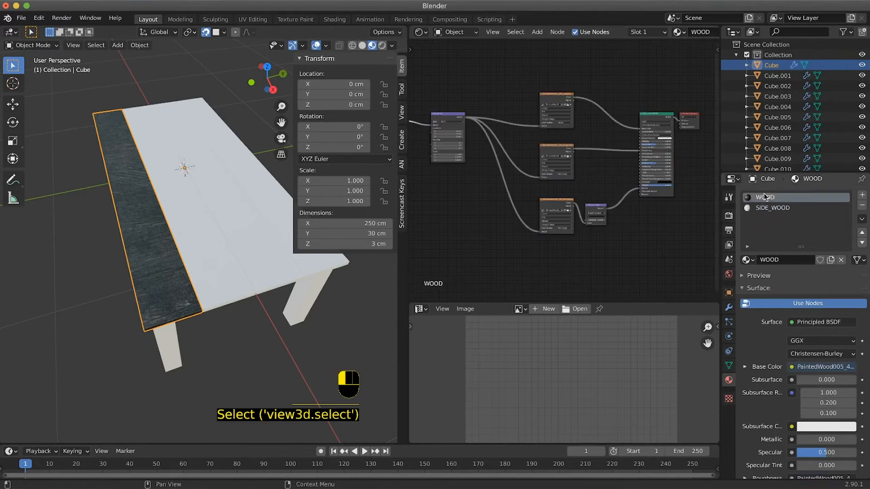
{"action": "scroll", "coordinate": [536, 182], "scroll_direction": "left", "scroll_amount": 3, "text": "ctrl"}
{"action": "scroll", "coordinate": [539, 177], "scroll_direction": "up", "scroll_amount": 7, "text": "ctrl"}
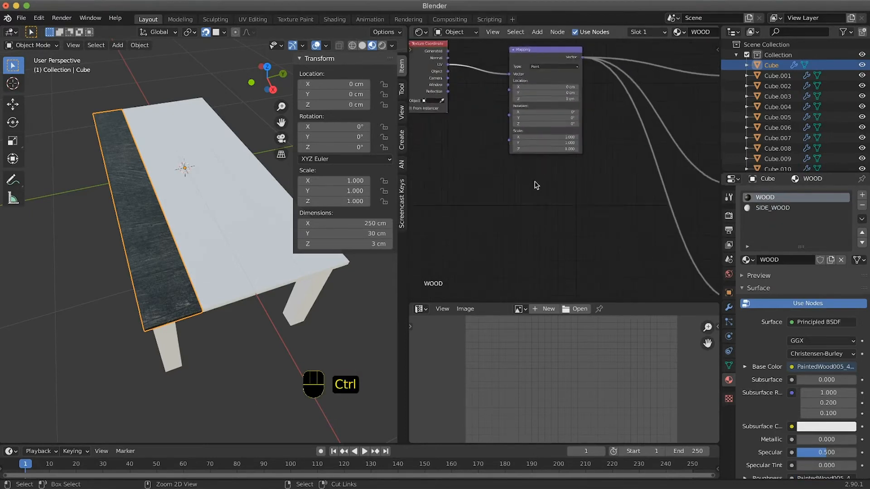
{"action": "scroll", "coordinate": [538, 179], "scroll_direction": "up", "scroll_amount": 1}
{"action": "scroll", "coordinate": [537, 184], "scroll_direction": "up", "scroll_amount": 3}
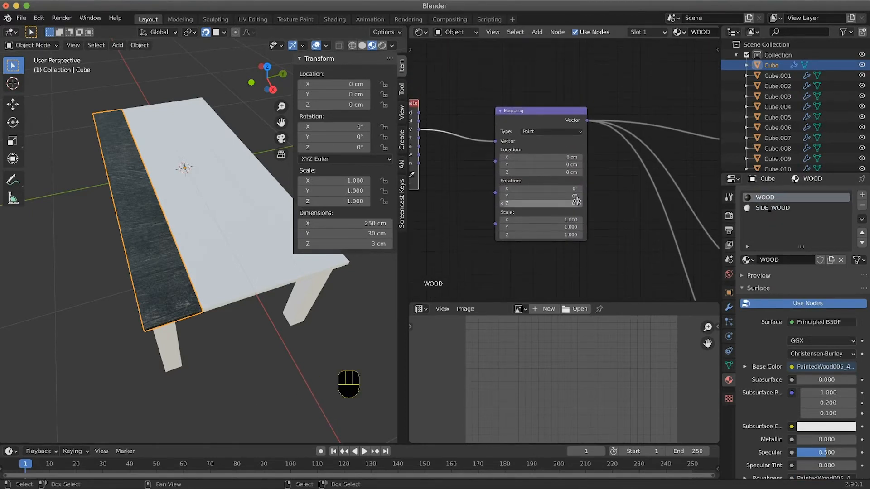
{"action": "left_click_drag", "start_coordinate": [588, 202], "coordinate": [670, 202]}
{"action": "left_click", "coordinate": [568, 204]}
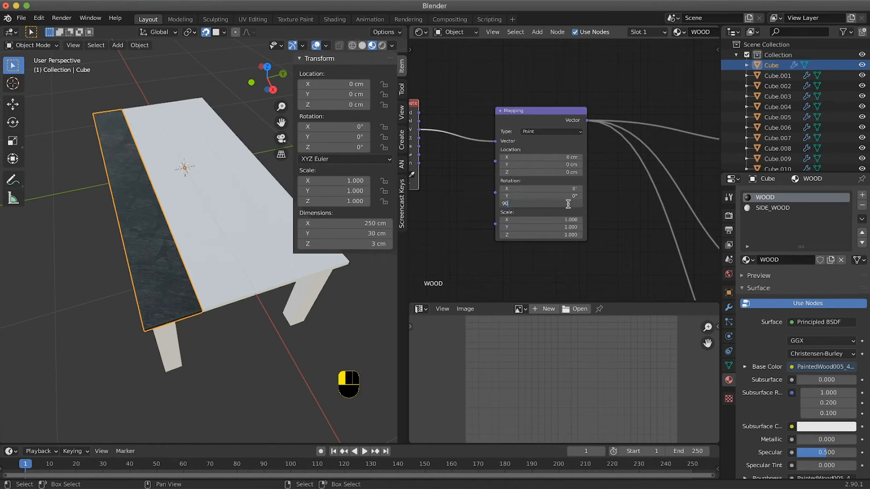
{"action": "key", "text": "Return"}
Link the textured plank's materials to the other three planks, the four legs and the end supports.
{"action": "middle_click_drag", "start_coordinate": [131, 240], "coordinate": [157, 237]}
{"action": "scroll", "coordinate": [157, 246], "scroll_direction": "up", "scroll_amount": 6, "text": "ctrl"}
{"action": "scroll", "coordinate": [158, 246], "scroll_direction": "down", "scroll_amount": 4, "text": "ctrl"}
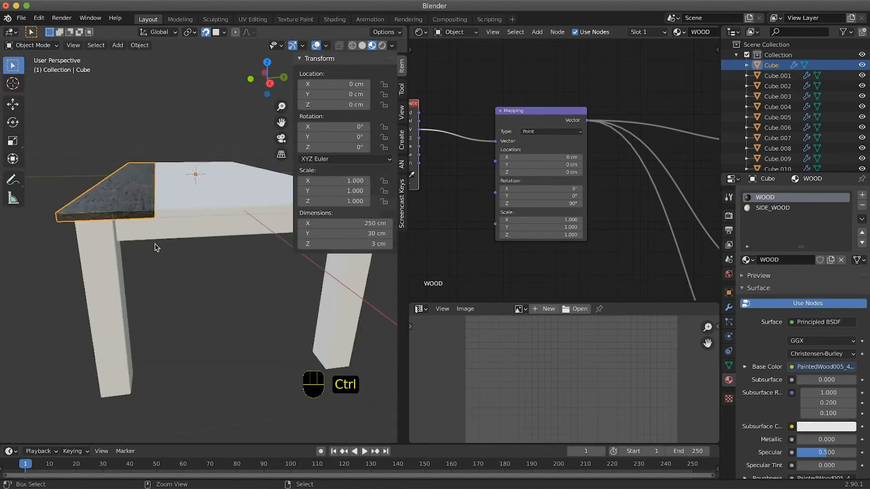
{"action": "scroll", "coordinate": [201, 210], "scroll_direction": "down", "scroll_amount": 5, "text": "ctrl"}
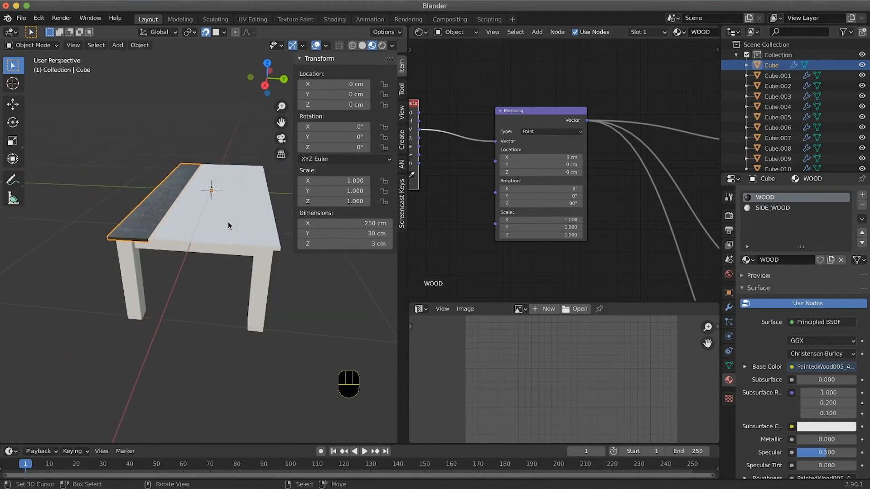
{"action": "left_click", "coordinate": [241, 223]}
{"action": "left_click", "coordinate": [214, 225], "text": "shift"}
{"action": "left_click", "coordinate": [194, 226], "text": "shift"}
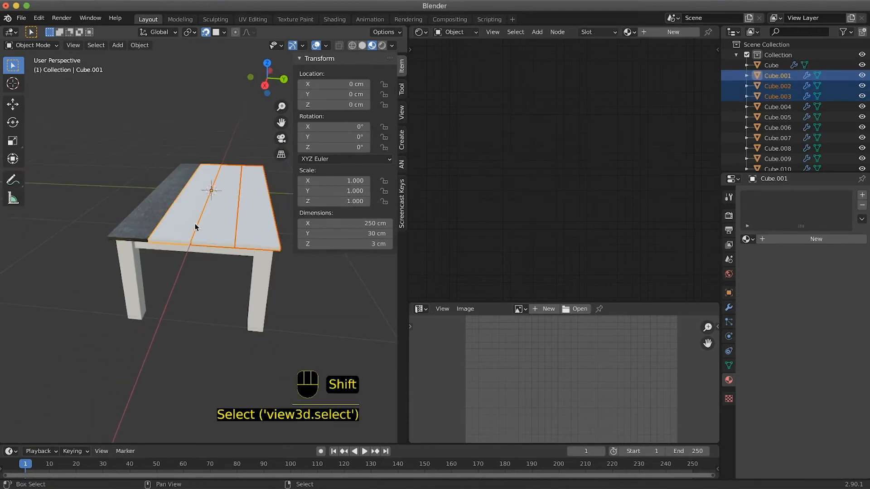
{"action": "middle_click_drag", "start_coordinate": [195, 226], "coordinate": [136, 246]}
{"action": "left_click", "coordinate": [153, 232], "text": "shift"}
{"action": "left_click", "coordinate": [166, 220], "text": "shift"}
{"action": "left_click", "coordinate": [135, 246], "text": "shift"}
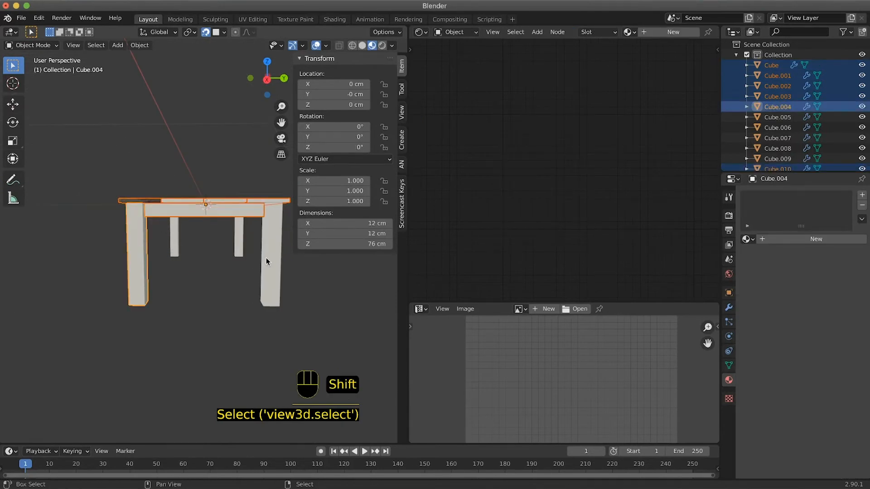
{"action": "left_click", "coordinate": [266, 257], "text": "shift"}
{"action": "middle_click_drag", "start_coordinate": [266, 258], "coordinate": [8, 308]}
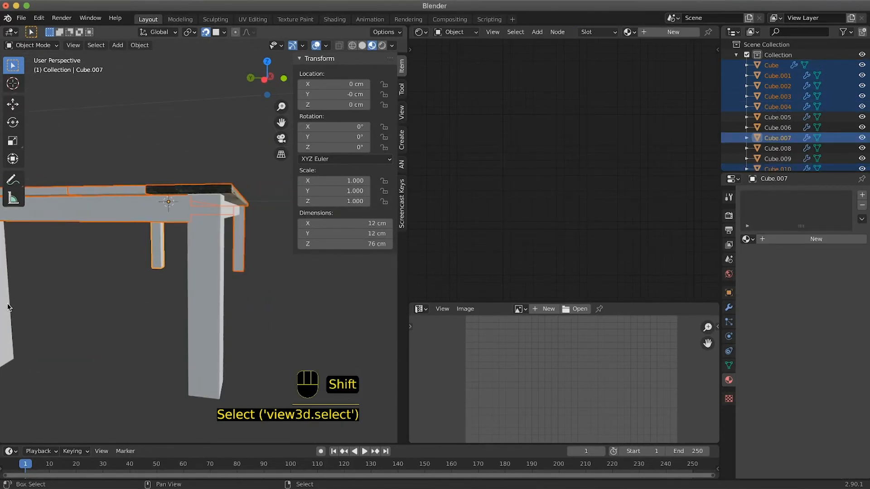
{"action": "left_click", "coordinate": [7, 324], "text": "shift"}
{"action": "left_click", "coordinate": [206, 325], "text": "shift"}
{"action": "middle_click_drag", "start_coordinate": [205, 325], "coordinate": [232, 280]}
{"action": "left_click", "coordinate": [231, 280], "text": "shift"}
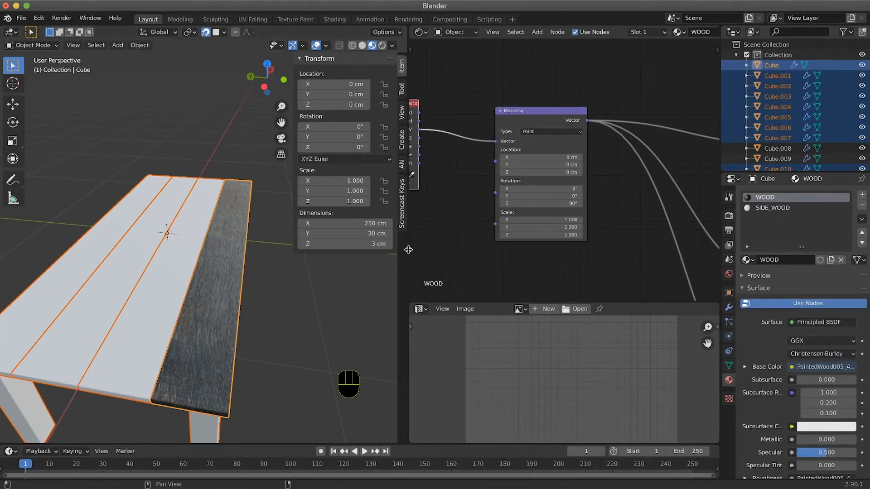
{"action": "left_click_drag", "start_coordinate": [407, 289], "coordinate": [315, 294]}
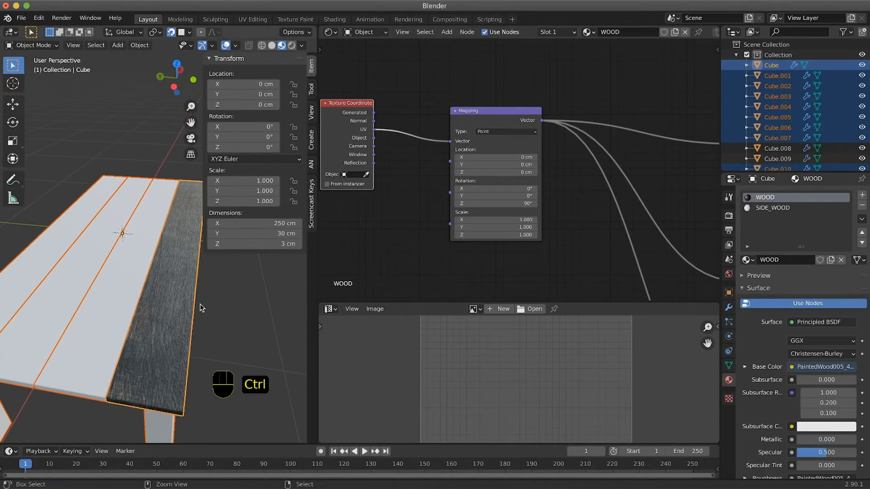
{"action": "key", "text": "ctrl+l"}
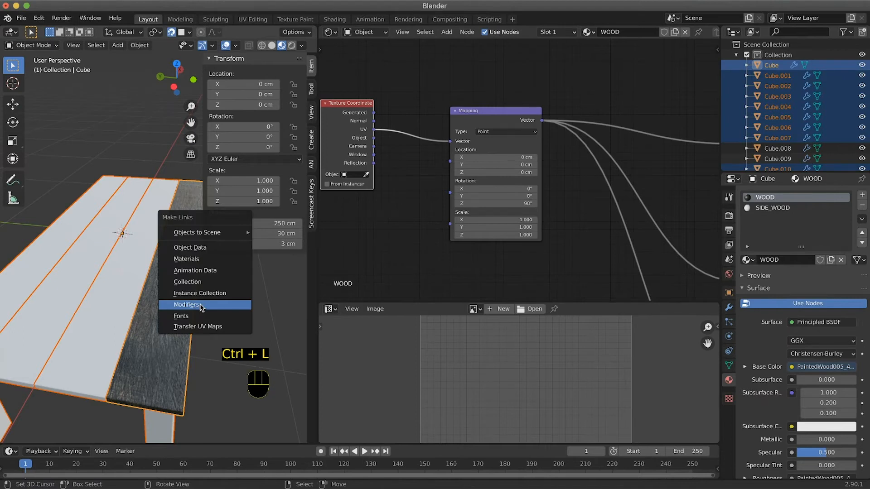
{"action": "left_click", "coordinate": [190, 259]}
Link the textured plank's materials to the two long side supports under the tabletop.
{"action": "middle_click_drag", "start_coordinate": [189, 272], "coordinate": [175, 326]}
{"action": "left_click", "coordinate": [115, 171]}
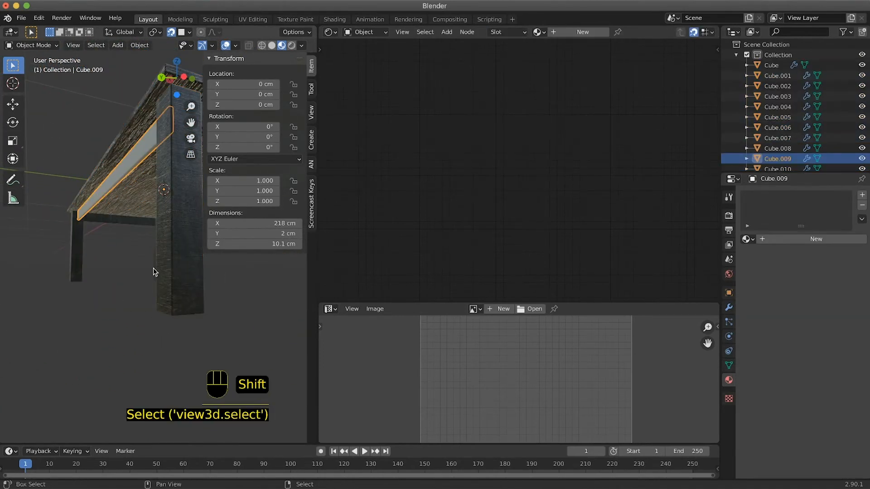
{"action": "middle_click_drag", "start_coordinate": [153, 268], "coordinate": [172, 190], "text": "shift"}
{"action": "left_click", "coordinate": [172, 189], "text": "shift"}
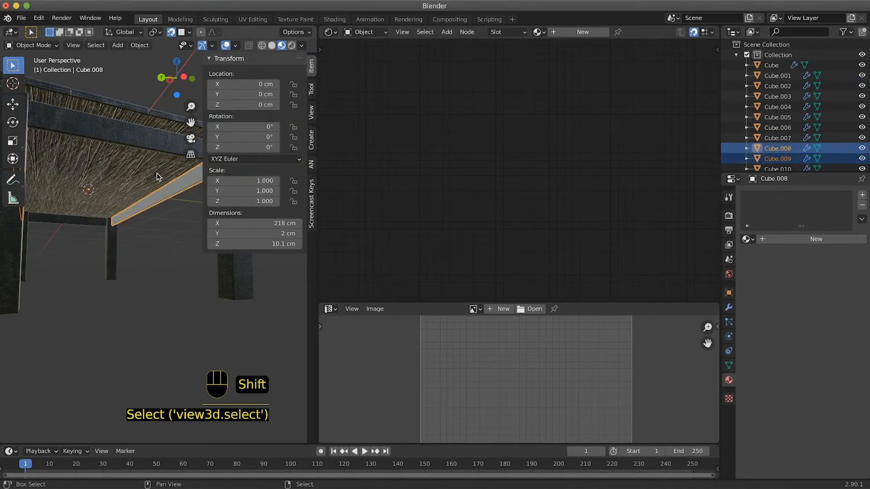
{"action": "left_click", "coordinate": [157, 173], "text": "shift"}
{"action": "key", "text": "ctrl+l"}
{"action": "left_click", "coordinate": [154, 191]}
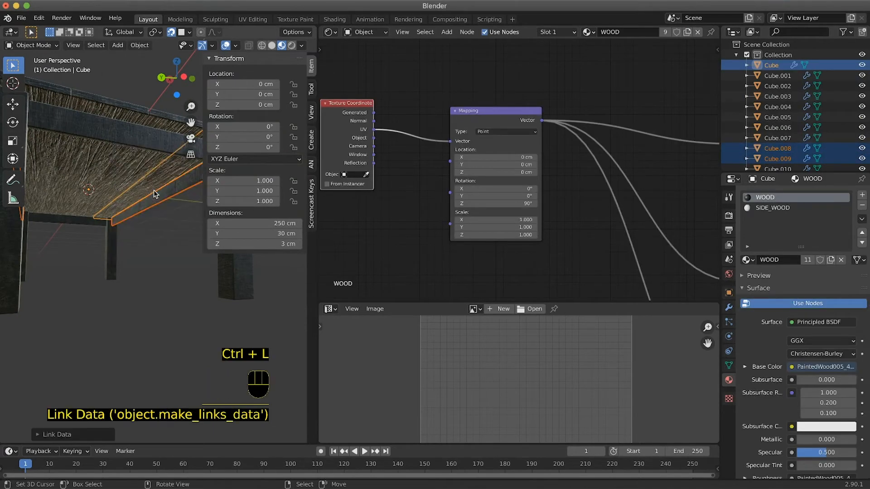
Enlarge the UV editor and move all UVs of plank Cube.002 to a different area of the wood texture.
{"action": "middle_click_drag", "start_coordinate": [154, 193], "coordinate": [157, 215]}
{"action": "middle_click_drag", "start_coordinate": [134, 277], "coordinate": [86, 302], "text": "ctrl"}
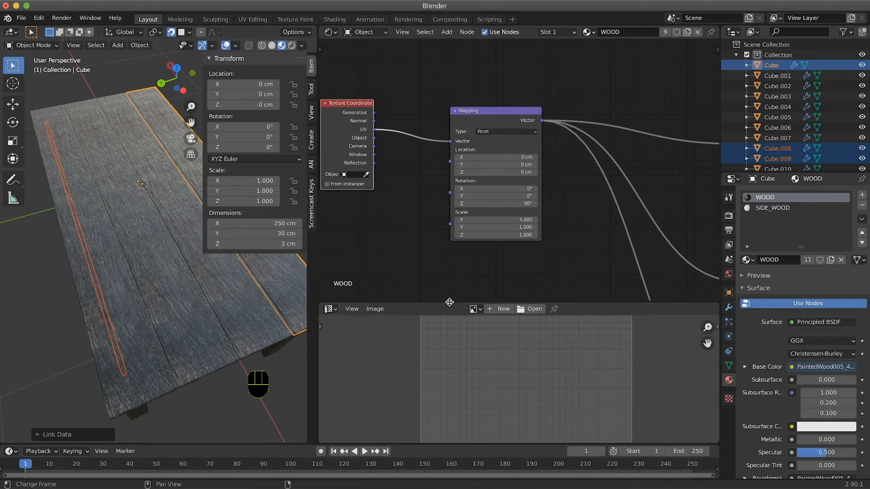
{"action": "left_click_drag", "start_coordinate": [449, 302], "coordinate": [449, 119]}
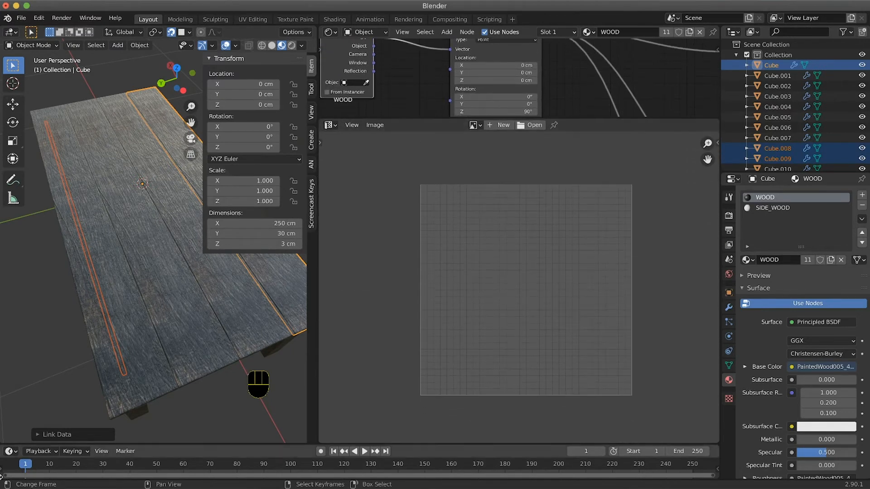
{"action": "right_click", "coordinate": [135, 359]}
{"action": "middle_click_drag", "start_coordinate": [143, 353], "coordinate": [136, 312]}
{"action": "right_click", "coordinate": [120, 191]}
{"action": "key", "text": "Tab"}
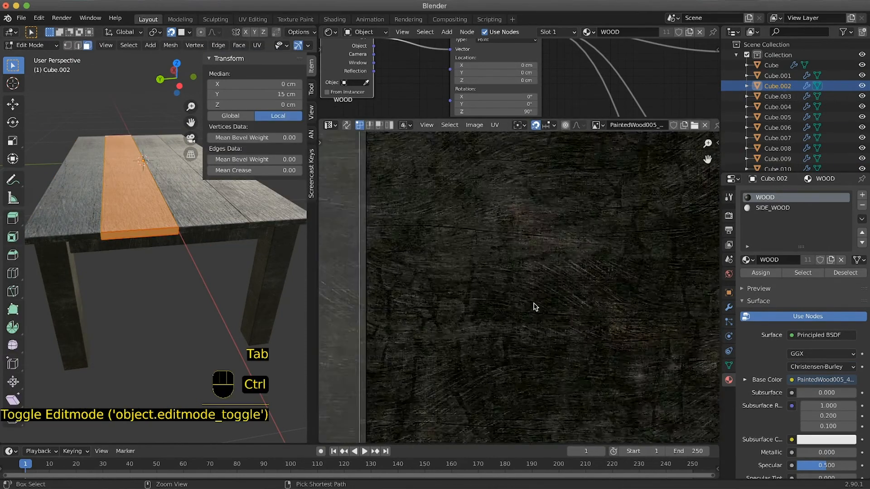
{"action": "scroll", "coordinate": [525, 295], "scroll_direction": "down", "scroll_amount": 5}
{"action": "key", "text": "a"}
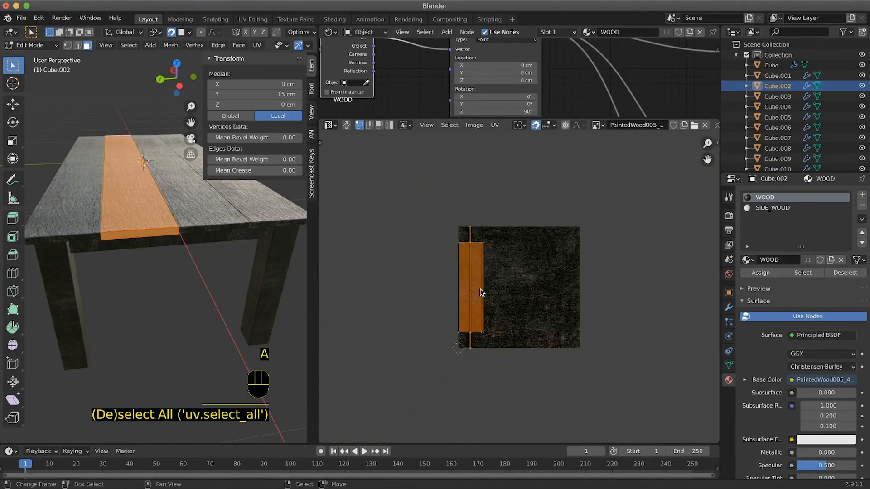
{"action": "key", "text": "g"}
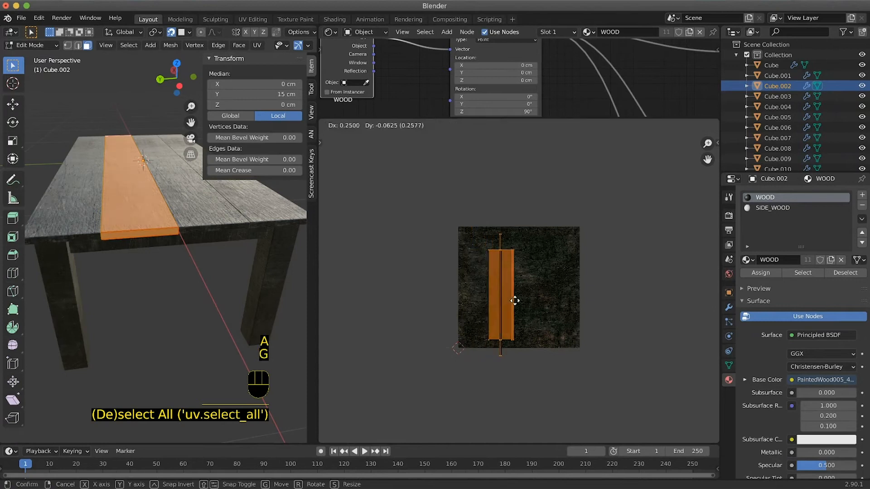
{"action": "left_click", "coordinate": [531, 310]}
{"action": "middle_click_drag", "start_coordinate": [244, 277], "coordinate": [237, 303]}
{"action": "middle_click_drag", "start_coordinate": [167, 305], "coordinate": [174, 290]}
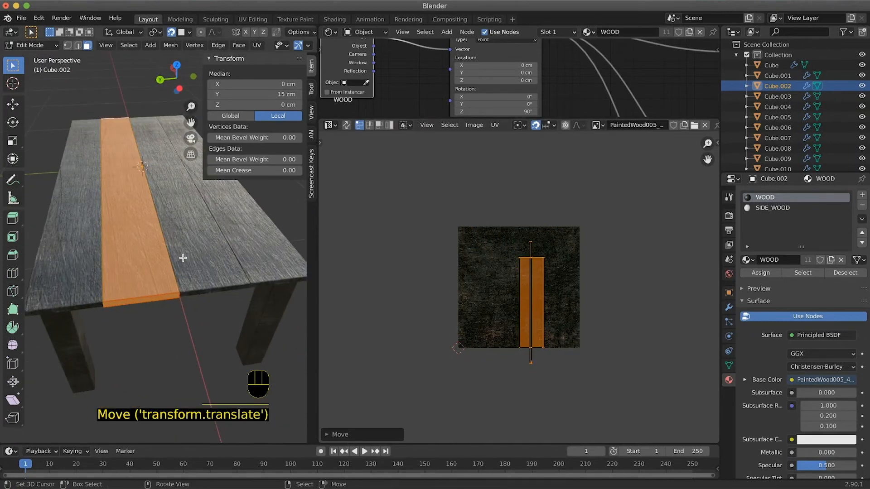
{"action": "key", "text": "Tab"}
Shift the UVs of planks Cube.001 and Cube to different areas of the wood texture.
{"action": "left_click", "coordinate": [186, 243]}
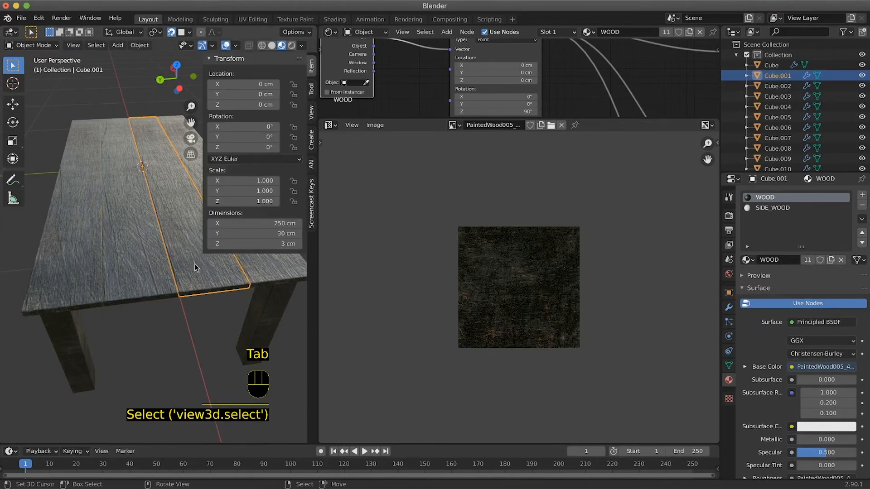
{"action": "key", "text": "Tab"}
{"action": "key", "text": "a"}
{"action": "key", "text": "g"}
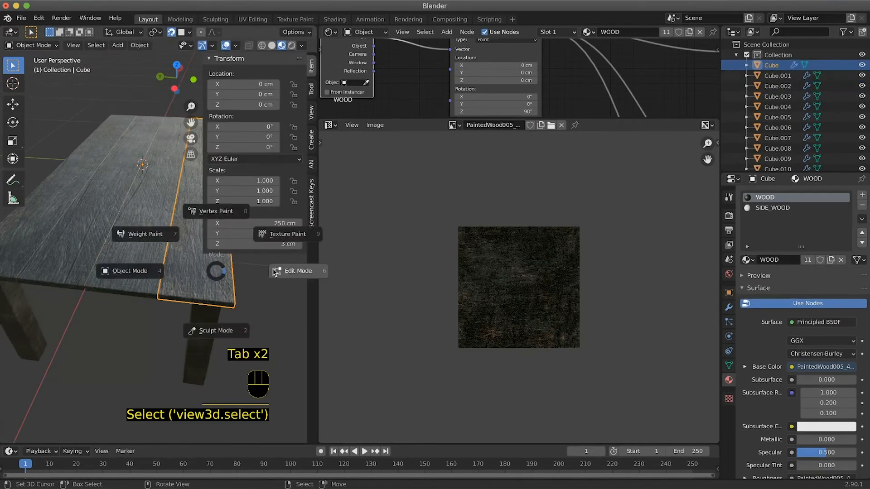
{"action": "left_click", "coordinate": [274, 272]}
{"action": "key", "text": "a"}
{"action": "key", "text": "g"}
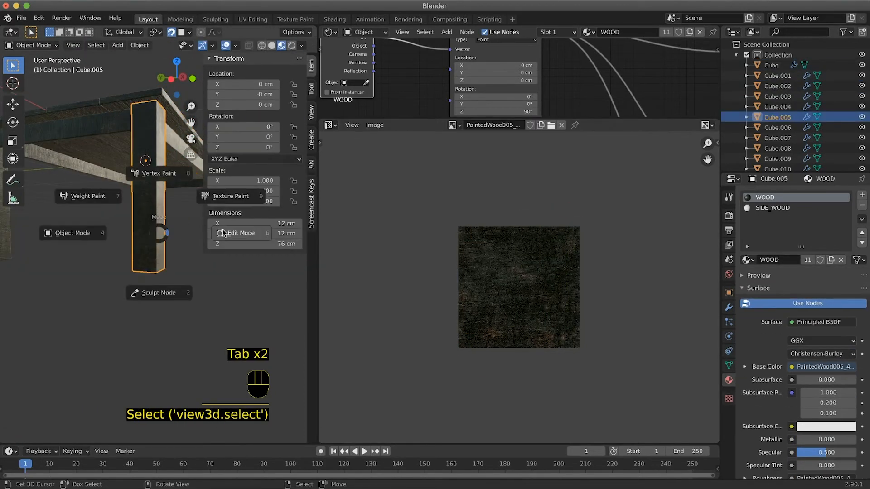
Select all UVs of leg Cube.005 and rotate them by 90°.
{"action": "left_click", "coordinate": [229, 235]}
{"action": "key", "text": "a"}
{"action": "key", "text": "a"}
{"action": "type", "text": "ag"}
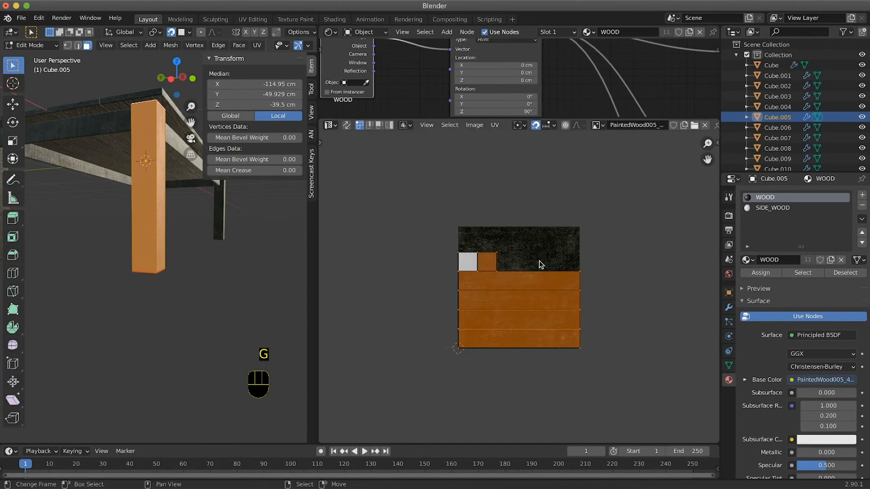
{"action": "type", "text": "r90"}
{"action": "key", "text": "Return"}
{"action": "key", "text": "Tab"}
Rotate the UVs of leg Cube.006 by 90° and shift them on the wood texture.
{"action": "right_click", "coordinate": [140, 204]}
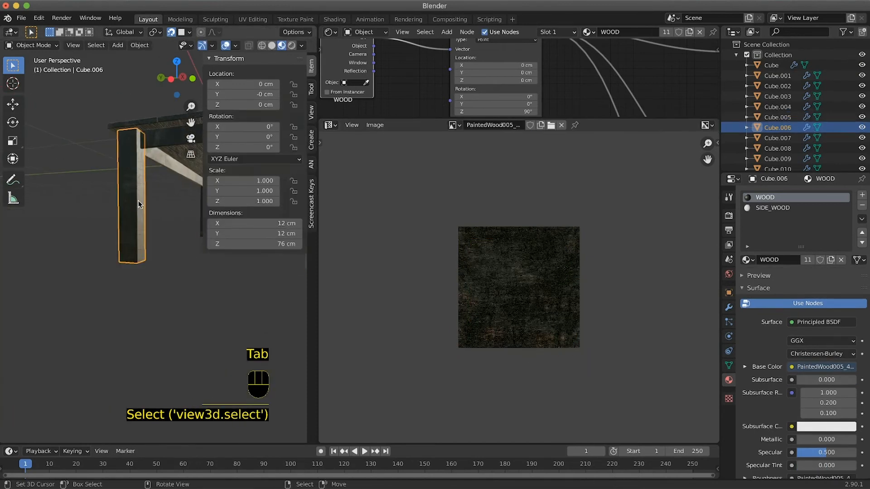
{"action": "middle_click_drag", "start_coordinate": [140, 204], "coordinate": [119, 209]}
{"action": "key", "text": "Tab"}
{"action": "type", "text": "a"}
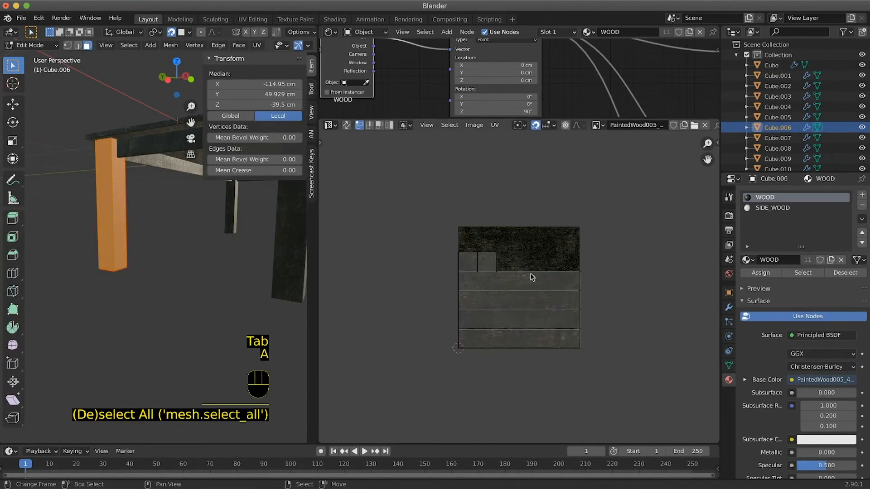
{"action": "type", "text": "ar90"}
{"action": "key", "text": "Return"}
{"action": "key", "text": "g"}
{"action": "left_click", "coordinate": [506, 272]}
{"action": "middle_click_drag", "start_coordinate": [181, 254], "coordinate": [95, 261]}
{"action": "key", "text": "Tab"}
Open leg Cube.004 for mesh editing and select all of its faces and UVs.
{"action": "key", "text": "Tab"}
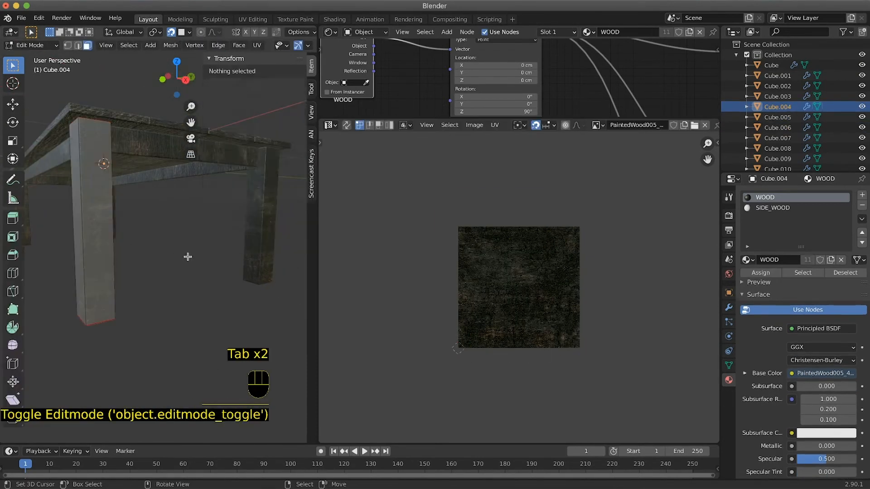
{"action": "key", "text": "a"}
{"action": "key", "text": "a"}
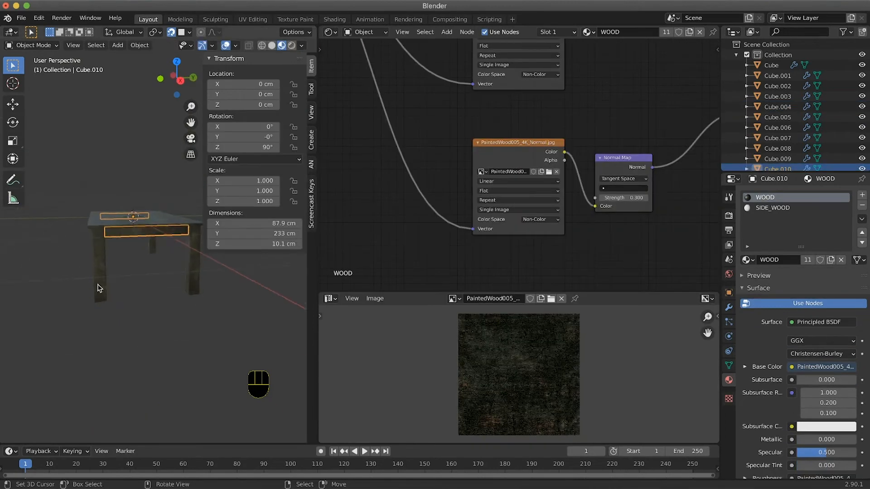
Show the SIDE_WOOD material's nodes framed in an enlarged node editor.
{"action": "middle_click_drag", "start_coordinate": [98, 285], "coordinate": [97, 256]}
{"action": "left_click_drag", "start_coordinate": [660, 290], "coordinate": [659, 233]}
{"action": "middle_click_drag", "start_coordinate": [124, 262], "coordinate": [76, 239]}
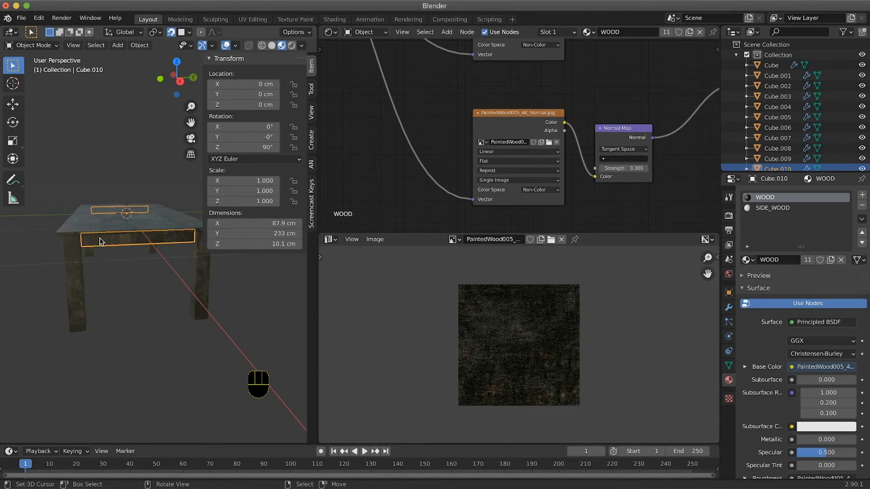
{"action": "left_click", "coordinate": [773, 208]}
{"action": "key", "text": "Home"}
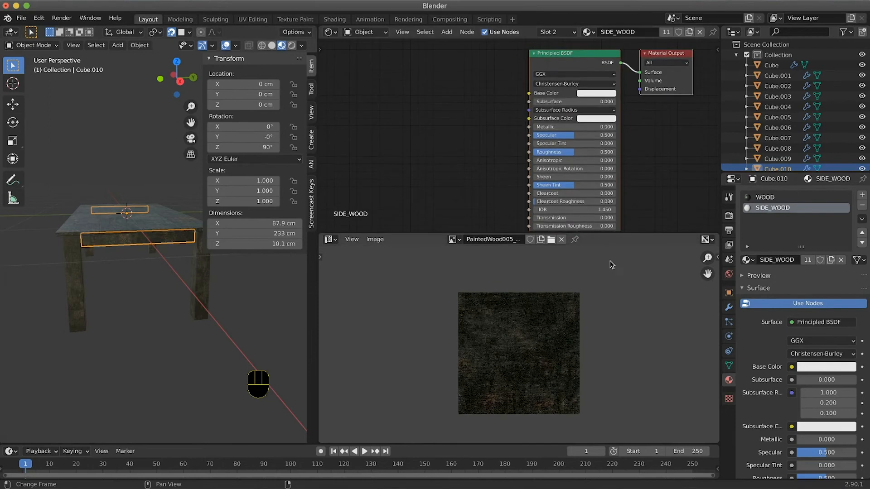
{"action": "left_click_drag", "start_coordinate": [645, 232], "coordinate": [646, 345]}
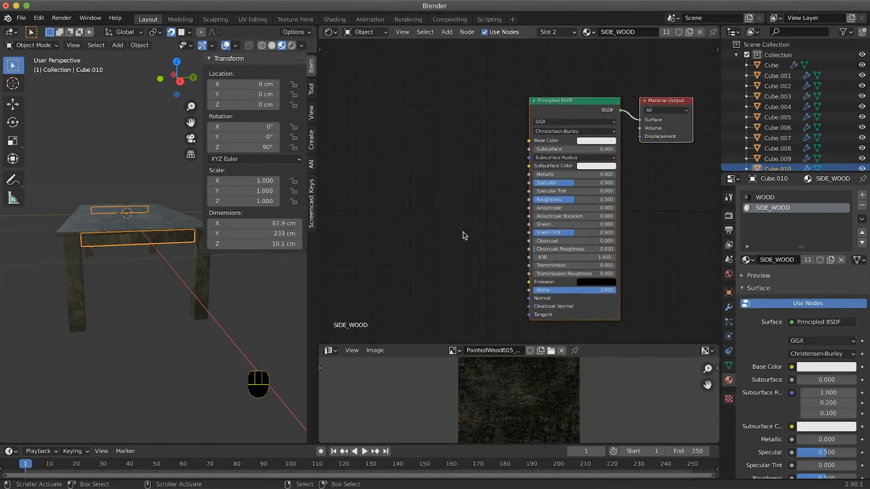
Bring TreeEnd002_2K_Color.png from Finder's TreeEnd002_2K-PNG folder into SIDE_WOOD and link its Color to Base Color.
{"action": "key", "text": "super+Tab"}
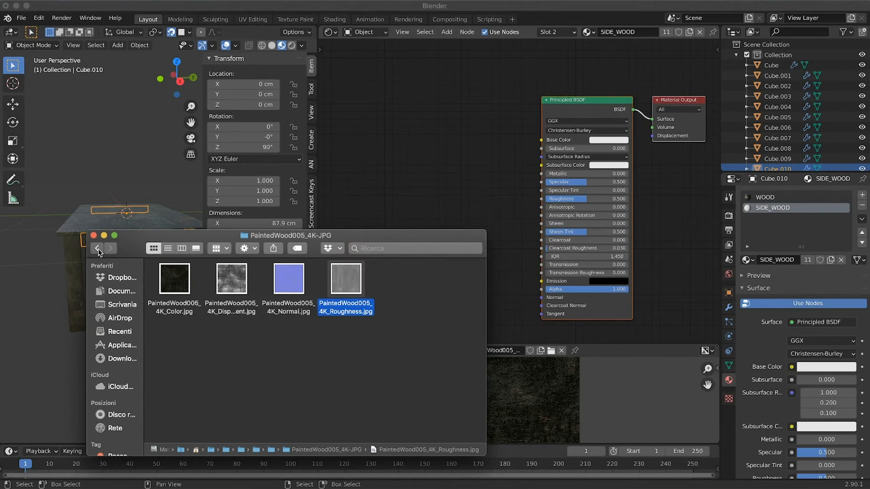
{"action": "left_click", "coordinate": [98, 249]}
{"action": "key", "text": "super+Tab"}
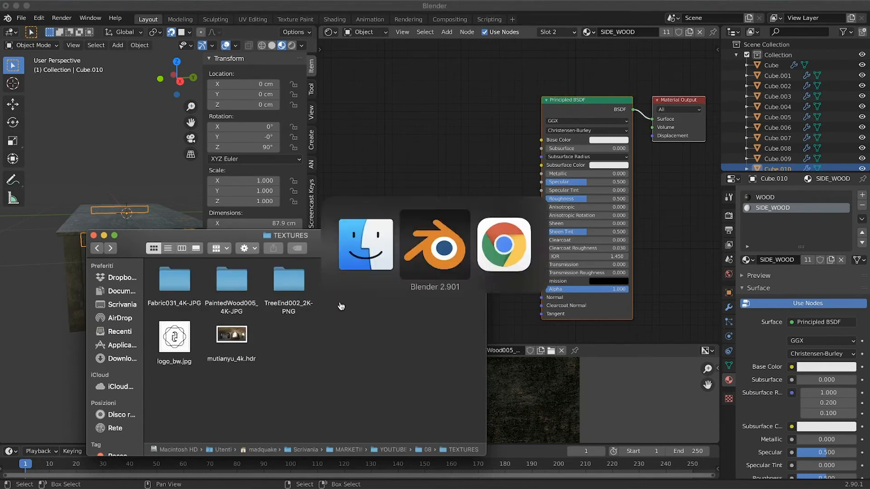
{"action": "key", "text": "super+Tab"}
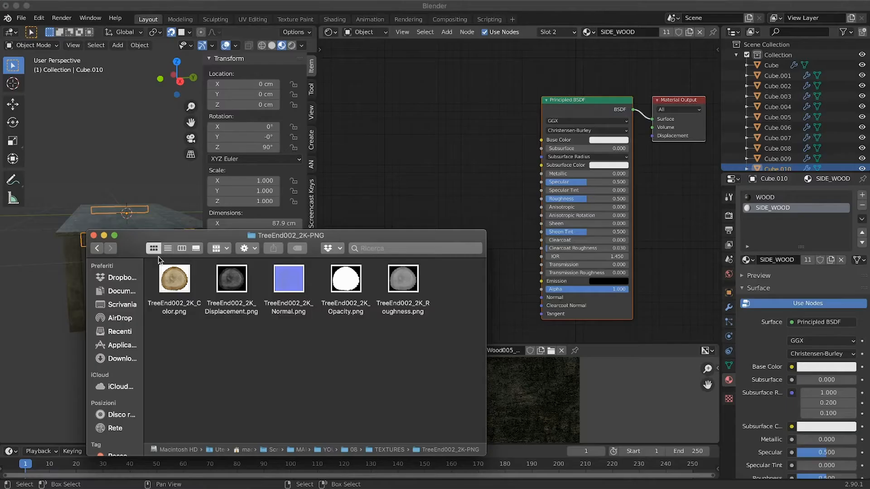
{"action": "left_click_drag", "start_coordinate": [190, 284], "coordinate": [407, 62]}
{"action": "left_click_drag", "start_coordinate": [453, 71], "coordinate": [508, 122]}
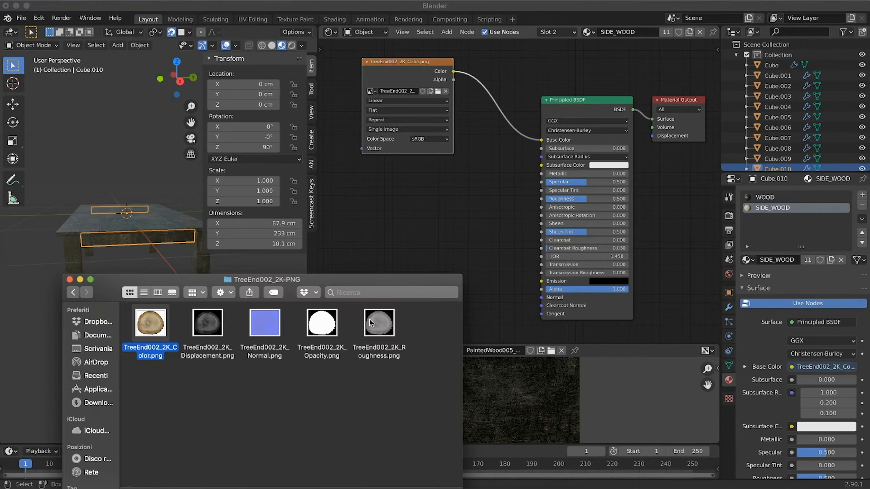
Add the TreeEnd002_2K Roughness and Normal images as texture nodes arranged below the color image.
{"action": "left_click_drag", "start_coordinate": [369, 319], "coordinate": [366, 184]}
{"action": "left_click_drag", "start_coordinate": [263, 322], "coordinate": [483, 291]}
{"action": "middle_click_drag", "start_coordinate": [528, 296], "coordinate": [528, 177]}
{"action": "left_click_drag", "start_coordinate": [529, 178], "coordinate": [360, 218]}
{"action": "middle_click_drag", "start_coordinate": [348, 143], "coordinate": [424, 245]}
{"action": "left_click_drag", "start_coordinate": [463, 176], "coordinate": [453, 162]}
{"action": "left_click_drag", "start_coordinate": [431, 317], "coordinate": [392, 302]}
{"action": "middle_click_drag", "start_coordinate": [507, 223], "coordinate": [499, 231]}
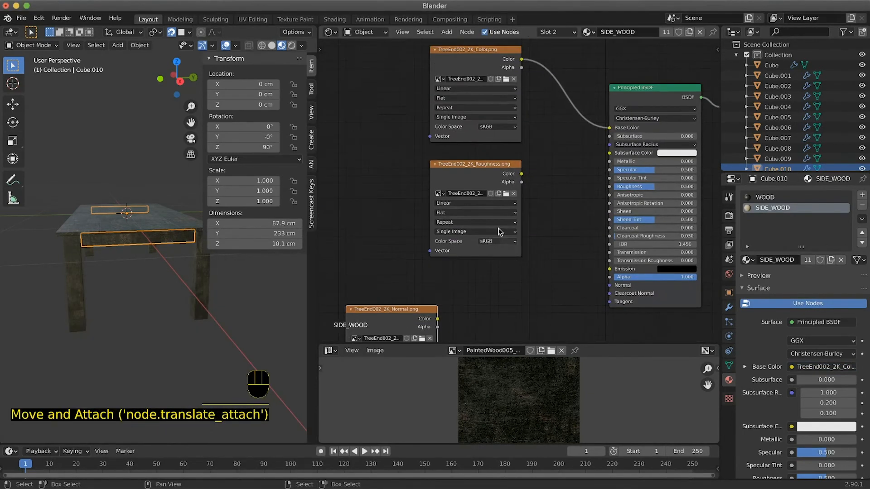
Set the Roughness and Normal images to Non-Color and link the Roughness image's Color to the shader's Roughness.
{"action": "left_click", "coordinate": [496, 241]}
{"action": "left_click", "coordinate": [492, 275]}
{"action": "middle_click_drag", "start_coordinate": [493, 274], "coordinate": [490, 164]}
{"action": "left_click", "coordinate": [417, 295]}
{"action": "left_click", "coordinate": [414, 330]}
{"action": "left_click_drag", "start_coordinate": [484, 82], "coordinate": [572, 95]}
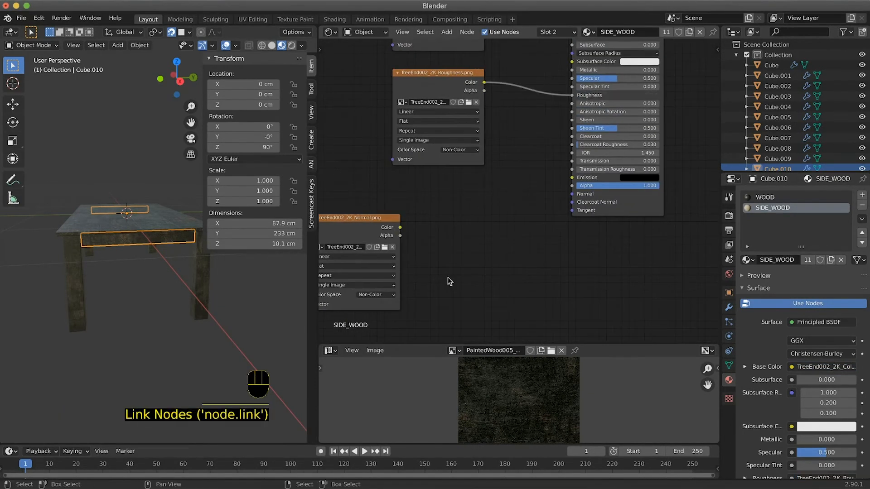
Add a Normal Map node beside the Normal image and link the image's Color to it.
{"action": "left_click_drag", "start_coordinate": [388, 265], "coordinate": [396, 265]}
{"action": "key", "text": "shift+a"}
{"action": "mouse_move", "coordinate": [429, 255]}
{"action": "left_click", "coordinate": [522, 304]}
{"action": "left_click", "coordinate": [436, 215]}
{"action": "left_click_drag", "start_coordinate": [408, 226], "coordinate": [438, 273]}
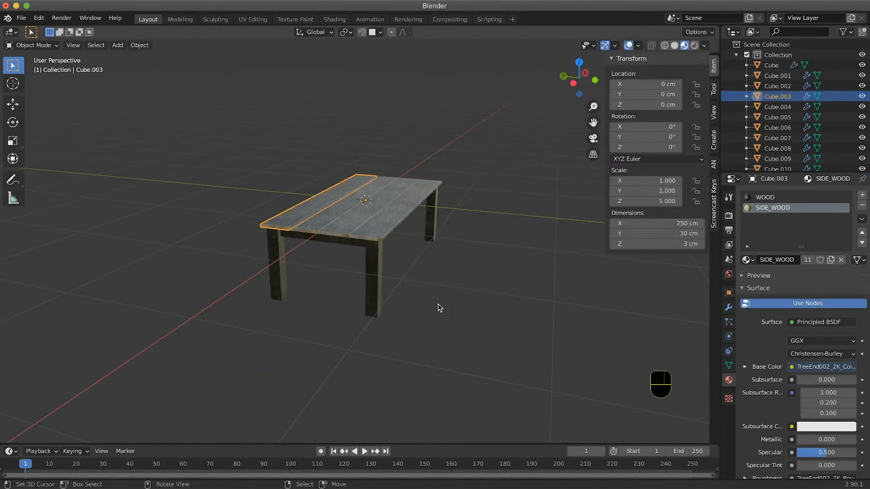
Add a plane mesh at the table's centre and raise it about 11.6 cm along Z above the tabletop.
{"action": "middle_click_drag", "start_coordinate": [434, 203], "coordinate": [424, 222]}
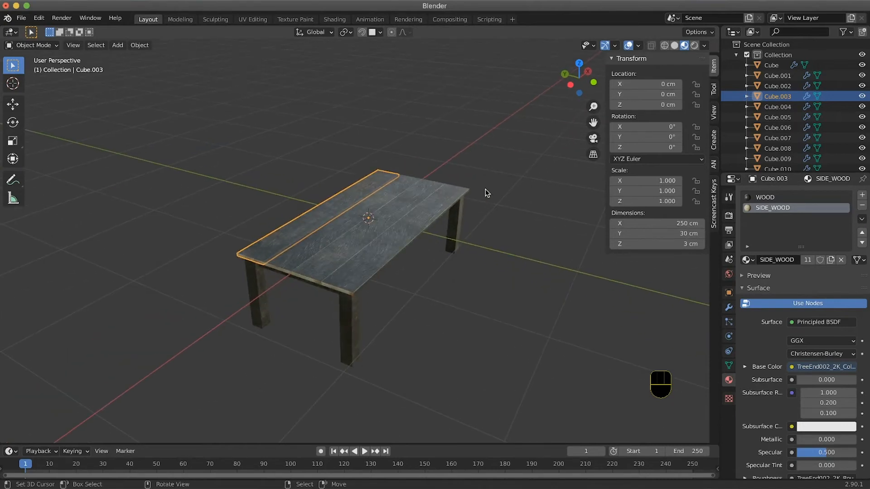
{"action": "middle_click_drag", "start_coordinate": [327, 215], "coordinate": [323, 209]}
{"action": "key", "text": "shift"}
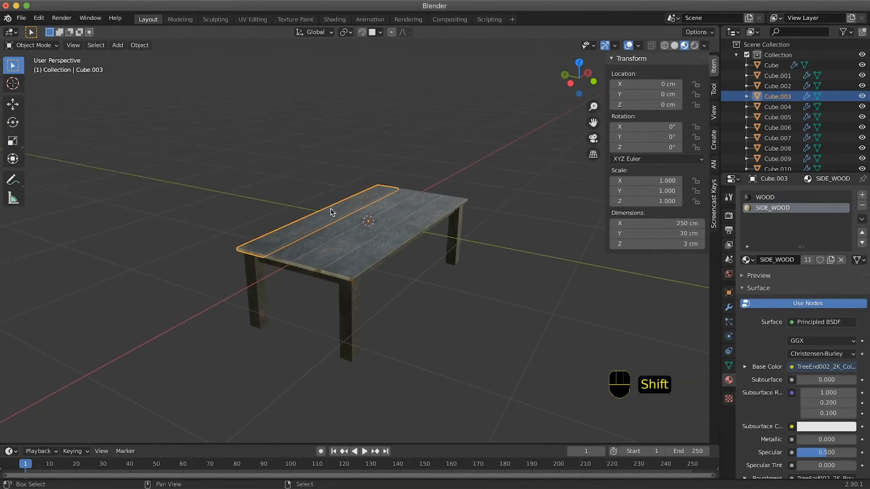
{"action": "key", "text": "shift+a"}
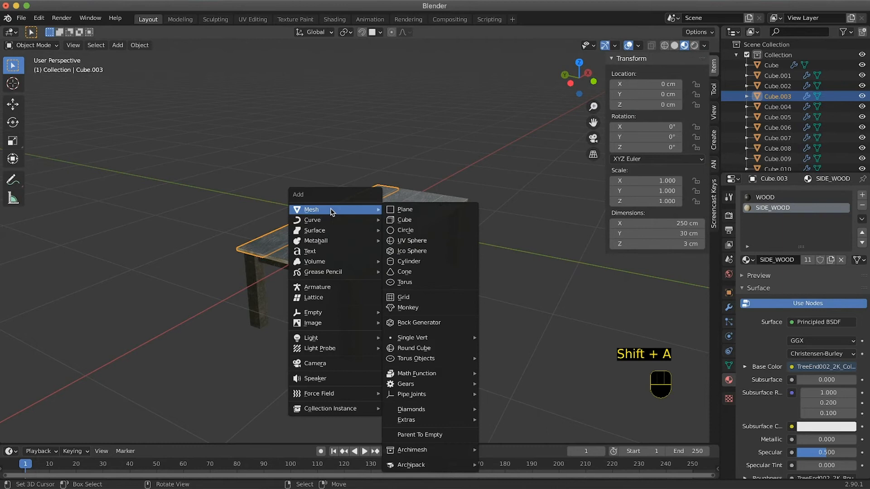
{"action": "left_click", "coordinate": [445, 210]}
{"action": "key", "text": "g"}
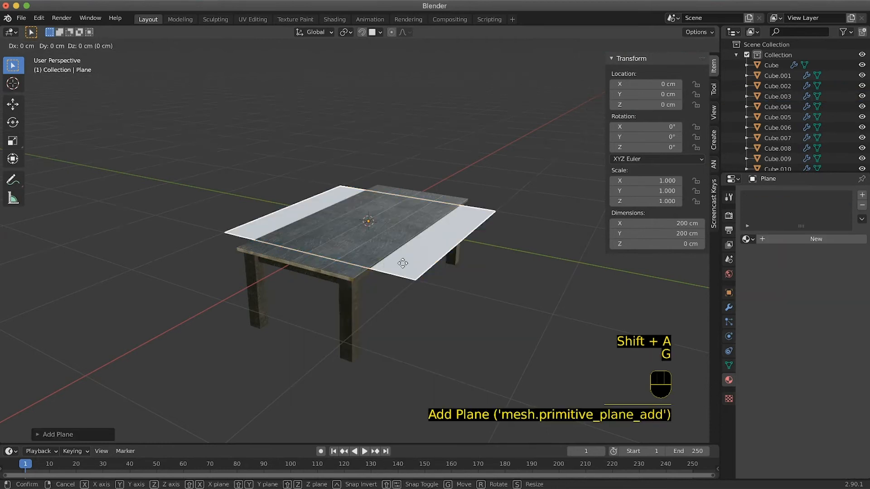
{"action": "left_click", "coordinate": [405, 256]}
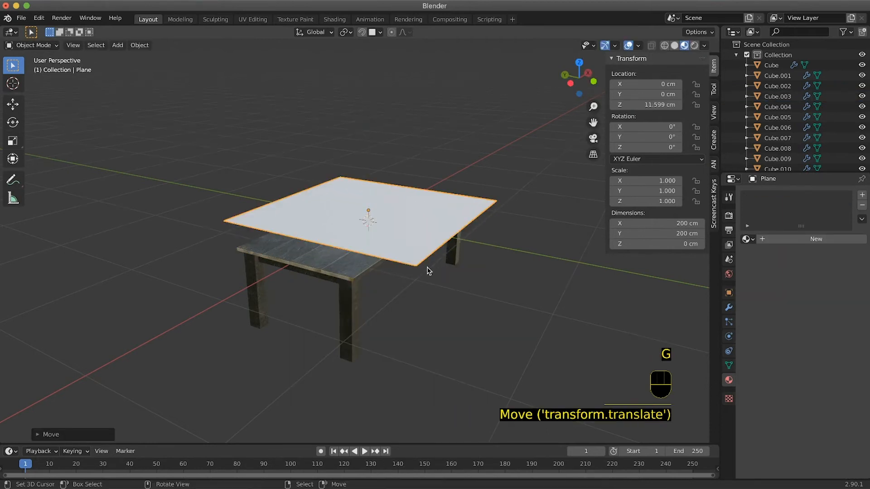
Rotate the plane about -39.5° around the Z axis so it lies diagonally over the table.
{"action": "middle_click_drag", "start_coordinate": [427, 267], "coordinate": [428, 268]}
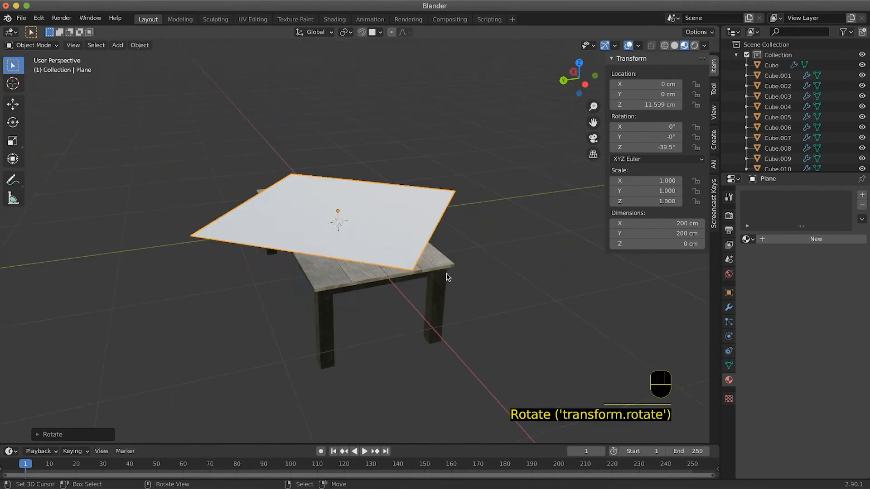
{"action": "middle_click_drag", "start_coordinate": [447, 274], "coordinate": [437, 271], "text": "ctrl"}
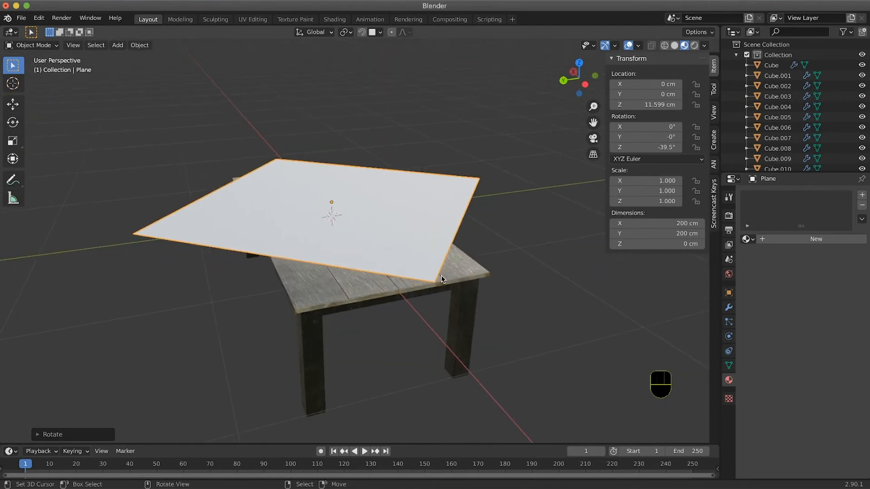
{"action": "key", "text": "Tab"}
{"action": "middle_click_drag", "start_coordinate": [353, 272], "coordinate": [353, 268]}
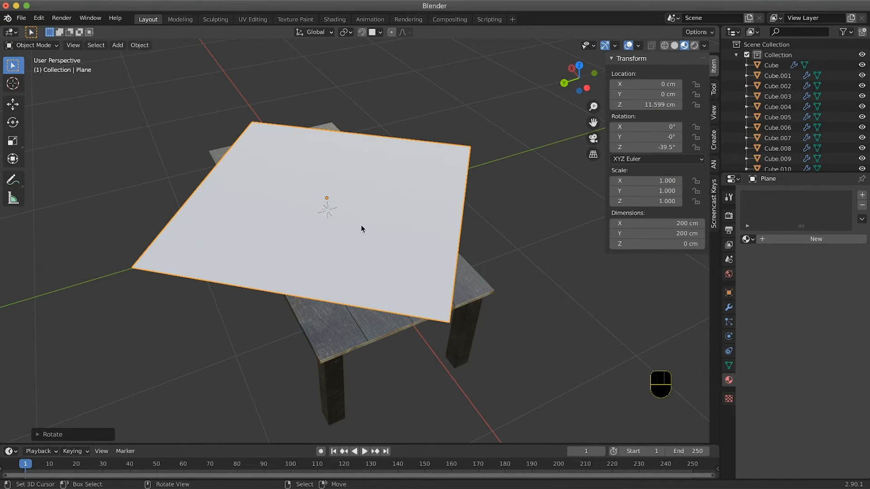
Subdivide the plane's face in Edit Mode with the number of cuts set to 10.
{"action": "key", "text": "Tab"}
{"action": "left_click", "coordinate": [433, 226]}
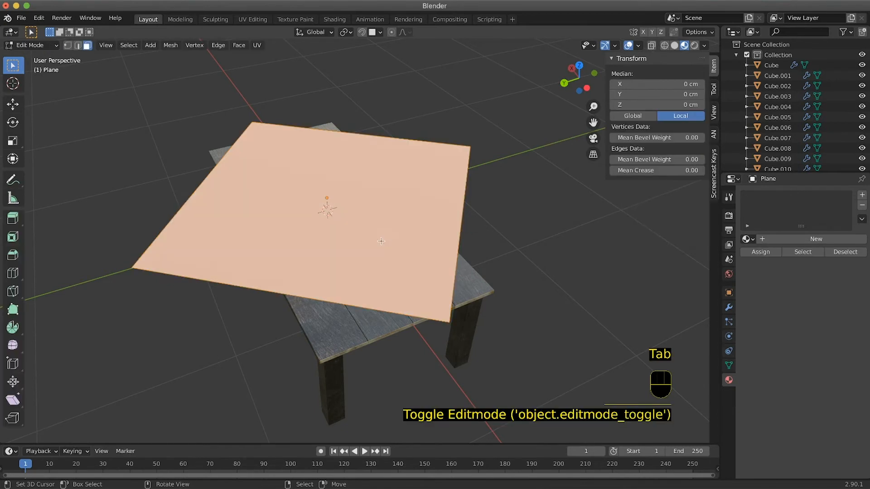
{"action": "key", "text": "w"}
{"action": "left_click", "coordinate": [361, 225]}
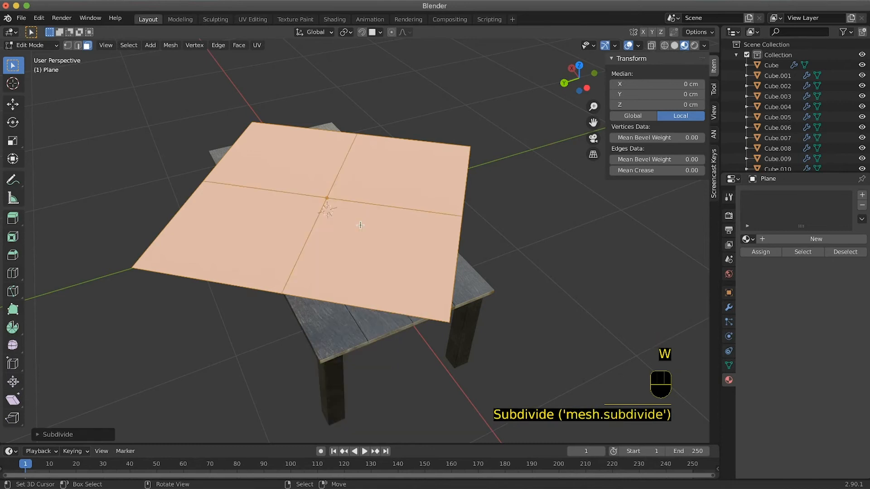
{"action": "left_click", "coordinate": [37, 434]}
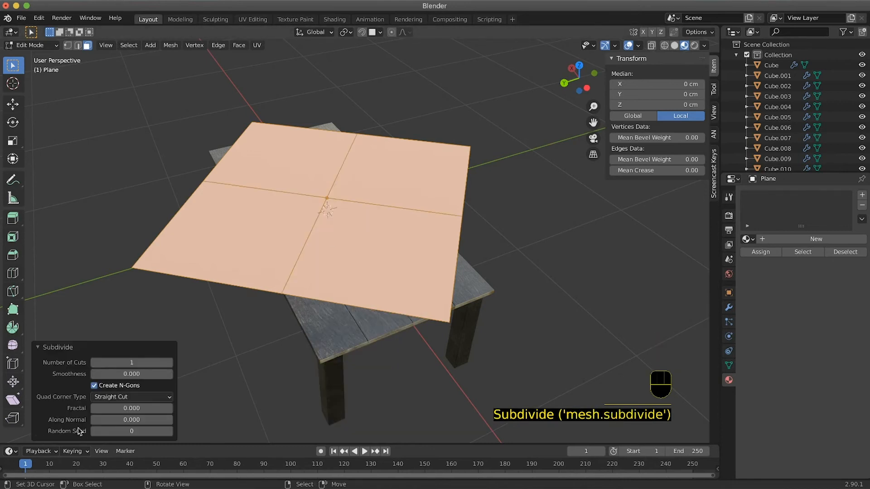
{"action": "left_click_drag", "start_coordinate": [145, 363], "coordinate": [141, 365]}
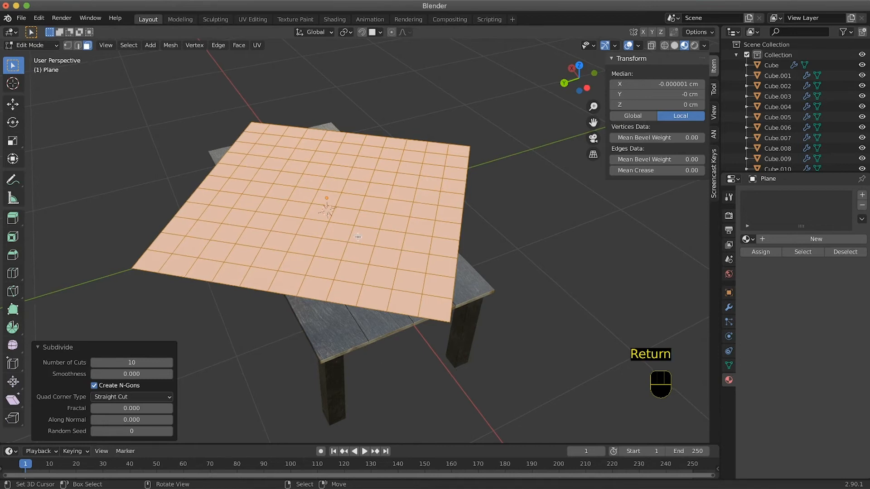
Subdivide the plane's mesh once more and return to Object Mode.
{"action": "key", "text": "w"}
{"action": "left_click", "coordinate": [358, 237]}
{"action": "key", "text": "Tab"}
{"action": "middle_click_drag", "start_coordinate": [302, 275], "coordinate": [387, 341]}
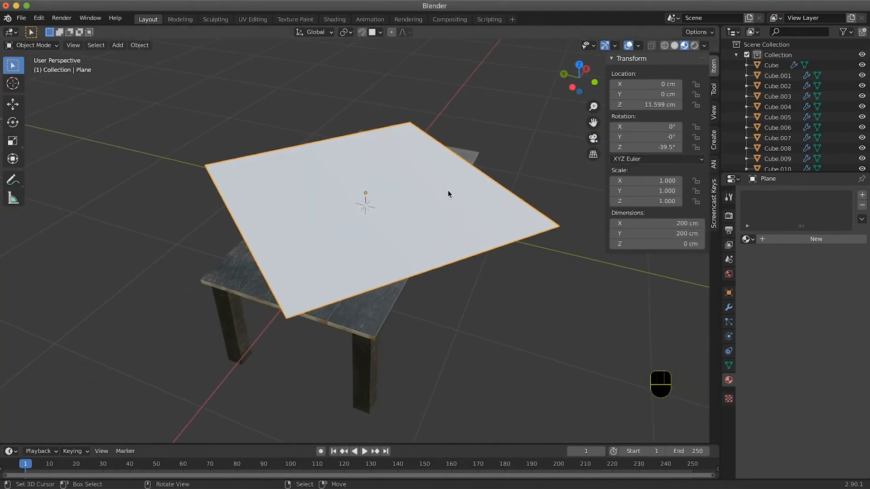
{"action": "middle_click_drag", "start_coordinate": [448, 193], "coordinate": [457, 208]}
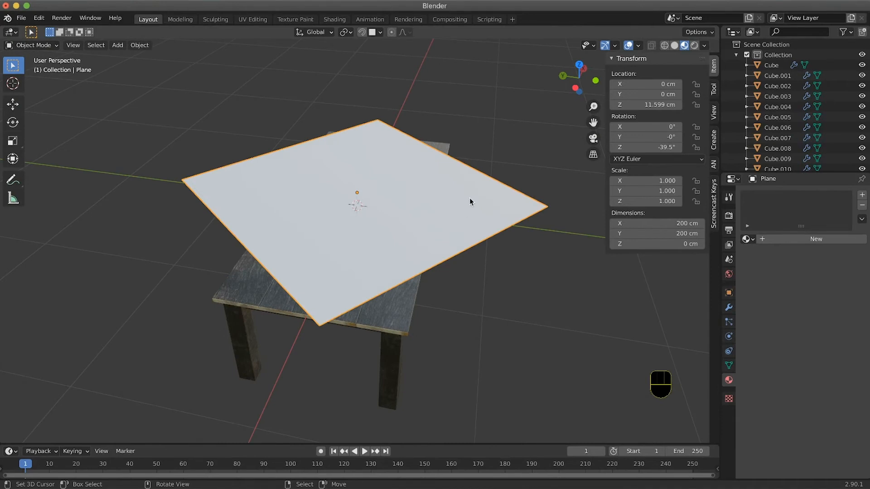
Split the 3D viewport vertically, make the new area a Shader Editor without its sidebar, and adjust the dividing line.
{"action": "left_click_drag", "start_coordinate": [691, 30], "coordinate": [343, 31]}
{"action": "left_click", "coordinate": [359, 32]}
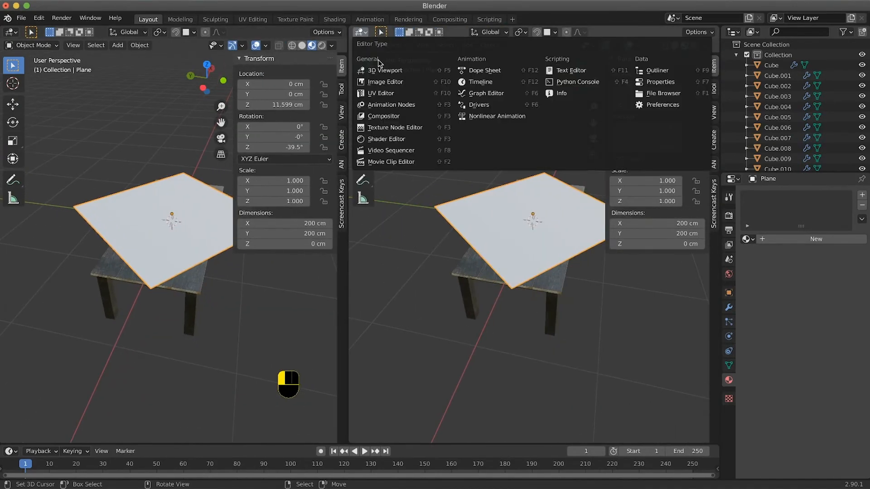
{"action": "left_click", "coordinate": [388, 140]}
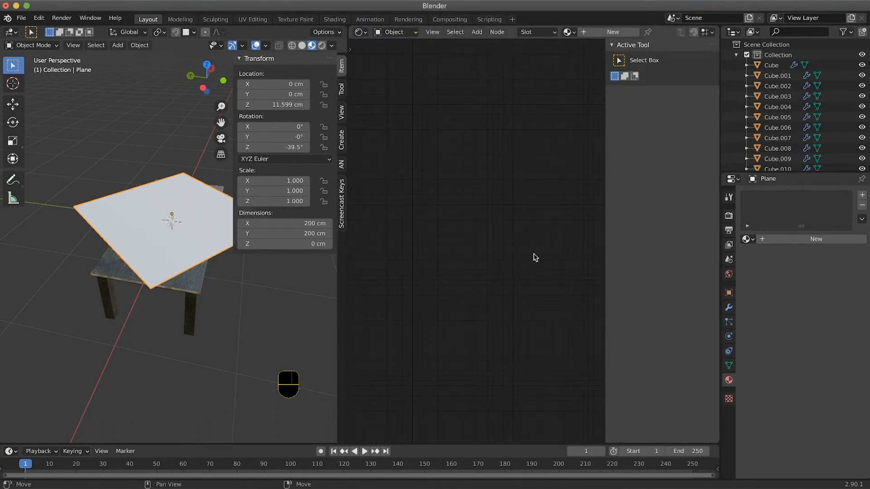
{"action": "key", "text": "n"}
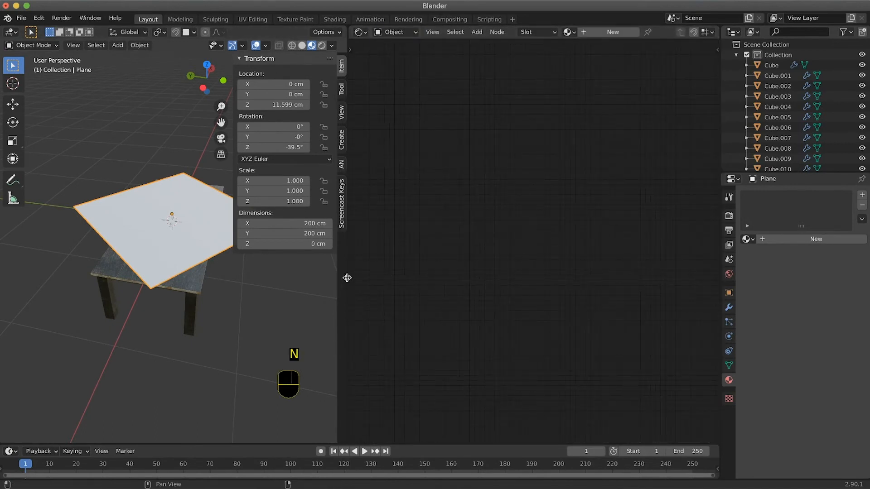
{"action": "left_click_drag", "start_coordinate": [339, 279], "coordinate": [360, 278]}
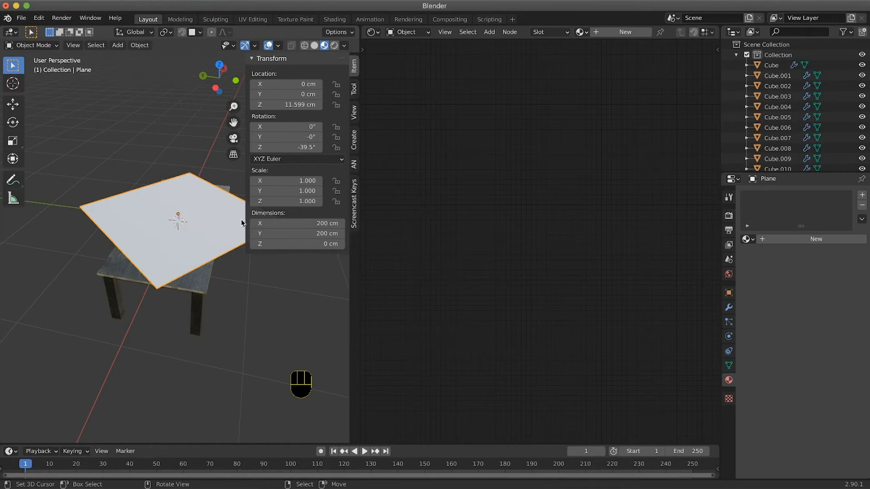
Create a material named TABLECLOTH for the plane and add the Fabric031_4K Color, Normal and Roughness images as texture nodes.
{"action": "left_click", "coordinate": [862, 195]}
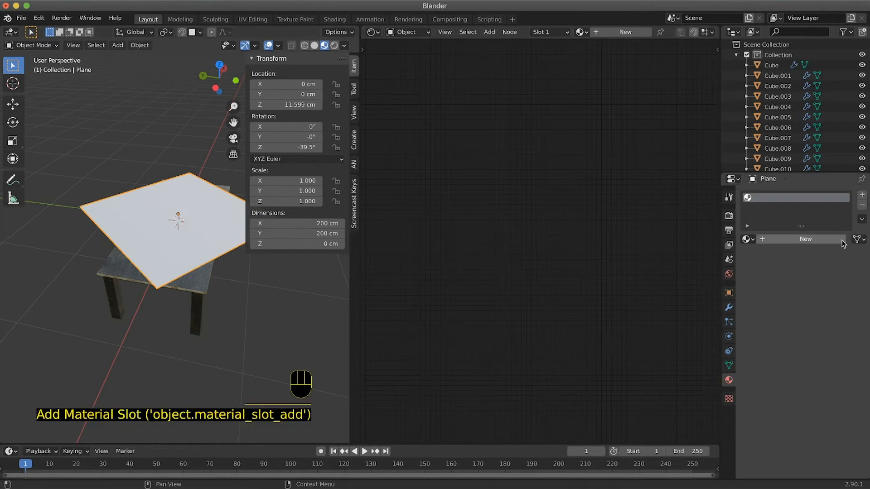
{"action": "left_click", "coordinate": [808, 238]}
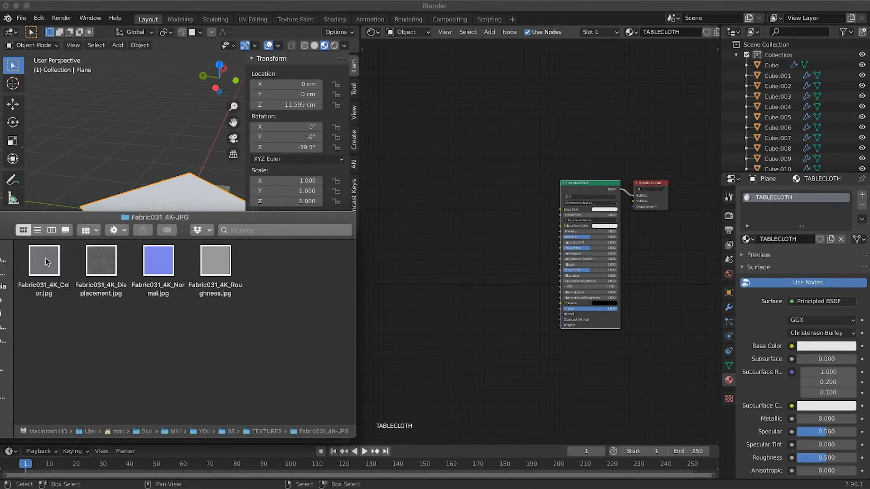
{"action": "left_click_drag", "start_coordinate": [43, 261], "coordinate": [426, 139]}
{"action": "left_click_drag", "start_coordinate": [164, 266], "coordinate": [444, 372]}
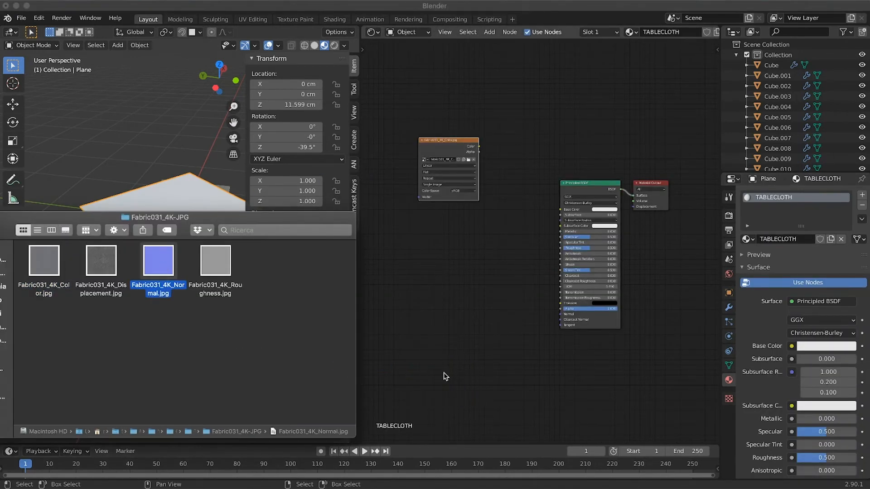
{"action": "left_click_drag", "start_coordinate": [216, 265], "coordinate": [439, 265]}
{"action": "left_click", "coordinate": [556, 344]}
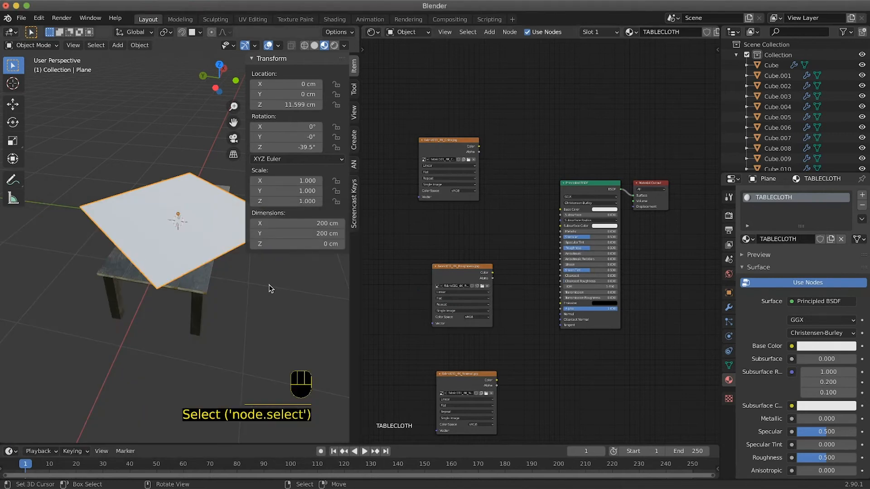
{"action": "left_click_drag", "start_coordinate": [462, 272], "coordinate": [446, 228]}
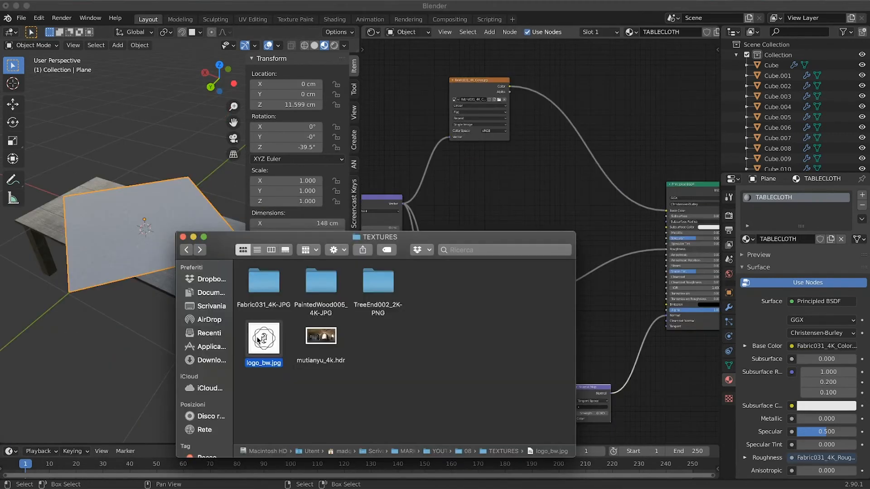
Bring logo_bw.jpg from Finder's TEXTURES folder into the TABLECLOTH node tree as an image texture node.
{"action": "left_click_drag", "start_coordinate": [264, 338], "coordinate": [594, 84]}
{"action": "left_click_drag", "start_coordinate": [390, 250], "coordinate": [149, 333]}
{"action": "left_click", "coordinate": [479, 172]}
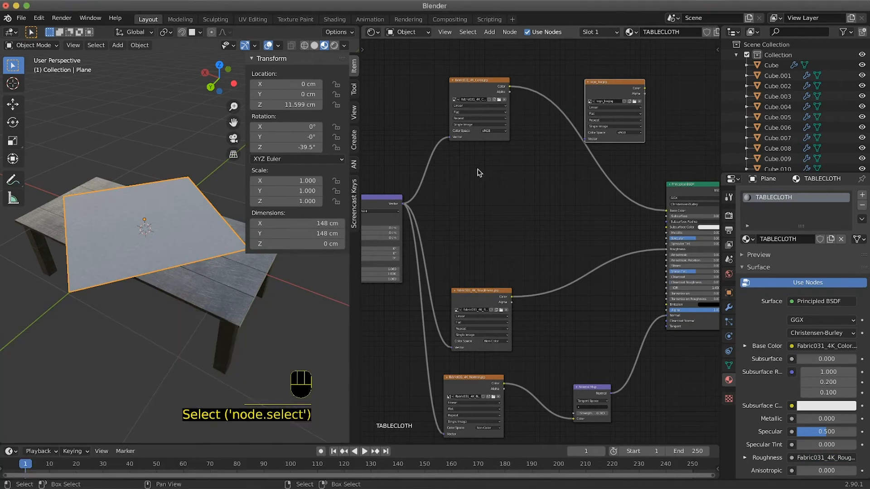
Arrange the logo_bw image node directly above the Fabric031_4K Color image node, leaving space between them.
{"action": "left_click_drag", "start_coordinate": [603, 82], "coordinate": [467, 163]}
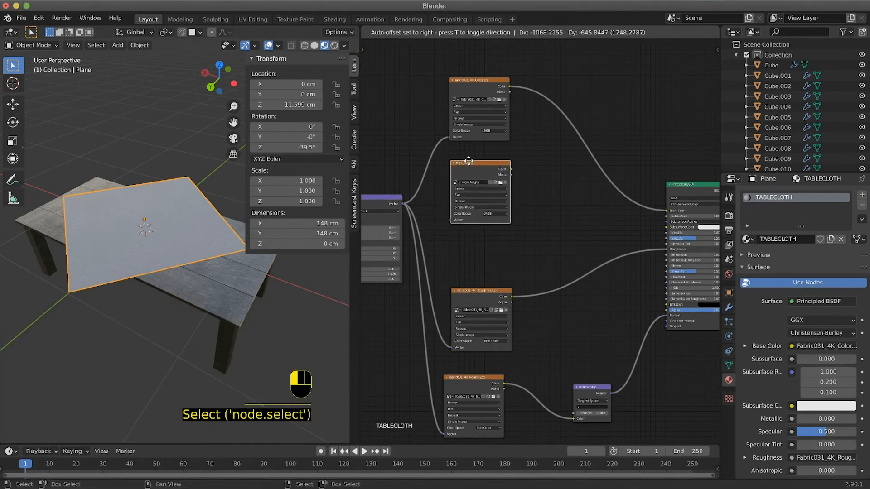
{"action": "scroll", "coordinate": [548, 194], "scroll_direction": "up", "scroll_amount": 3}
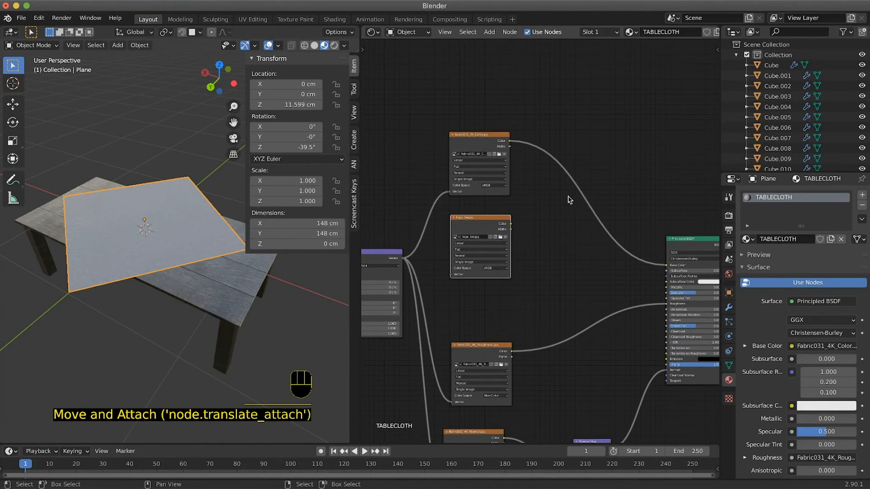
{"action": "scroll", "coordinate": [569, 199], "scroll_direction": "up", "scroll_amount": 3}
{"action": "left_click_drag", "start_coordinate": [480, 290], "coordinate": [481, 110]}
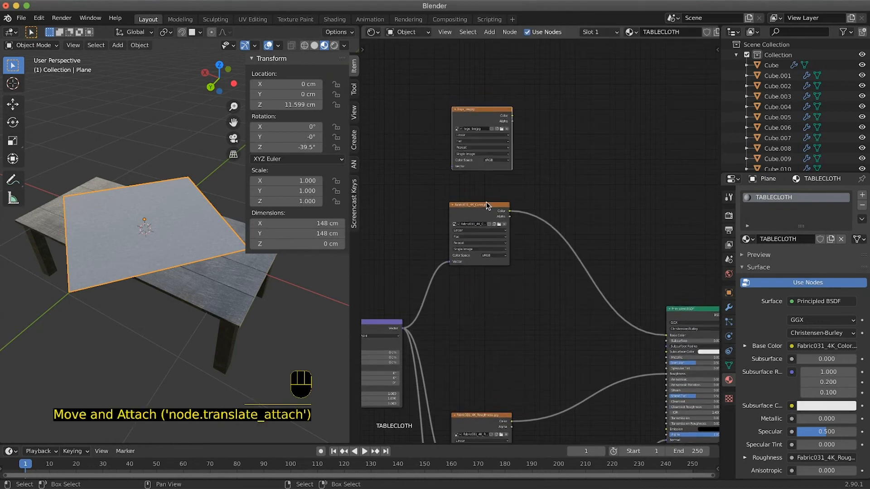
{"action": "left_click_drag", "start_coordinate": [471, 206], "coordinate": [461, 233]}
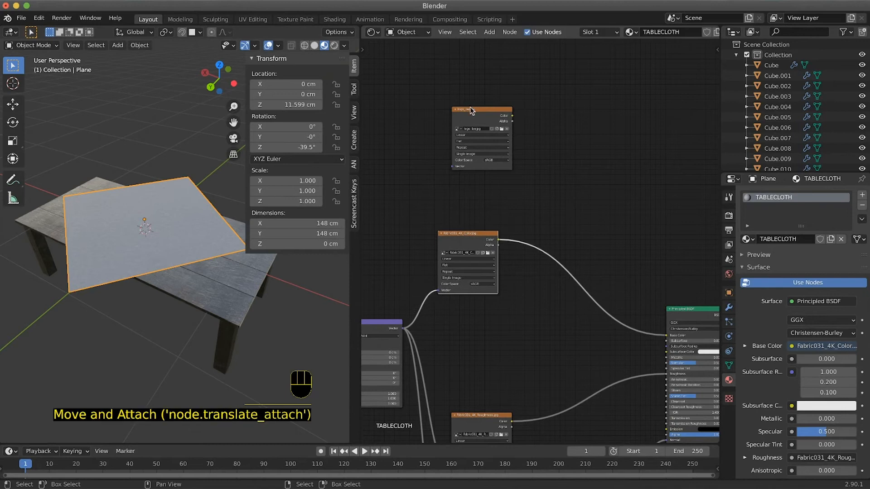
{"action": "left_click_drag", "start_coordinate": [471, 110], "coordinate": [459, 138]}
{"action": "left_click", "coordinate": [517, 190]}
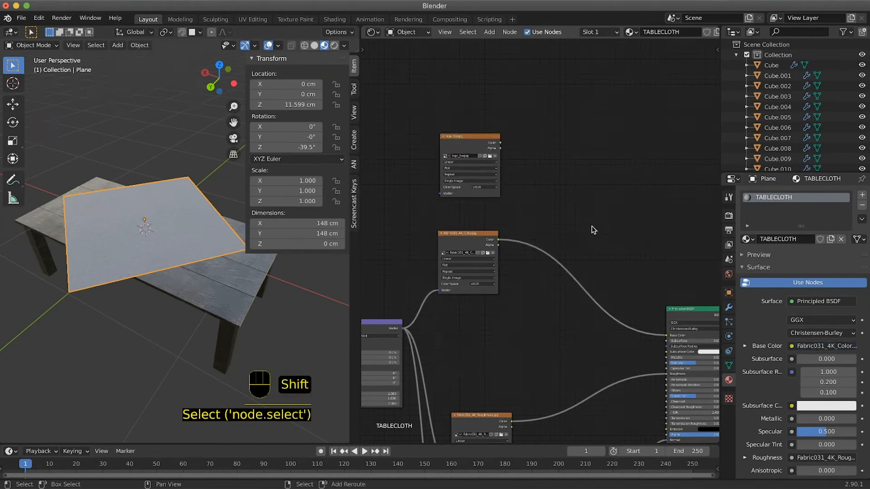
Add a MixRGB node and insert it into the link between the Fabric031_4K Color image and Base Color.
{"action": "key", "text": "shift+a"}
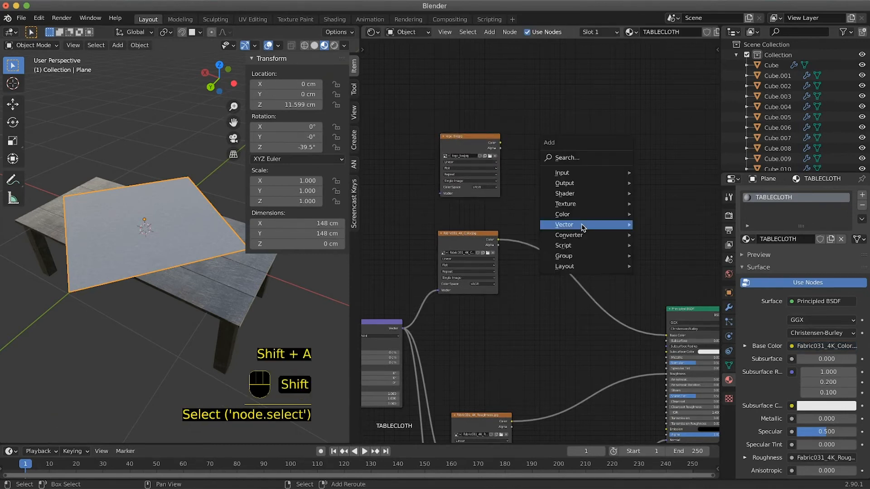
{"action": "mouse_move", "coordinate": [583, 227]}
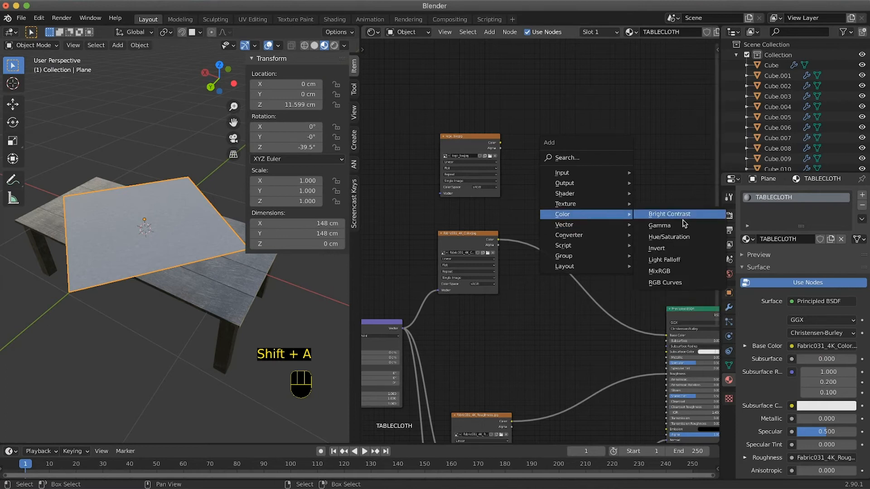
{"action": "left_click", "coordinate": [659, 271]}
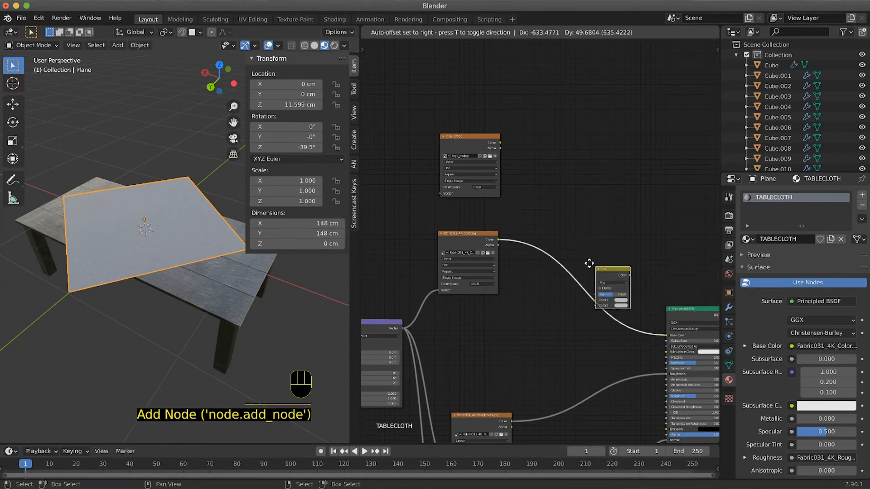
{"action": "left_click", "coordinate": [565, 240]}
Link the Mapping node's Vector output to the logo_bw image node's Vector input.
{"action": "left_click", "coordinate": [472, 136]}
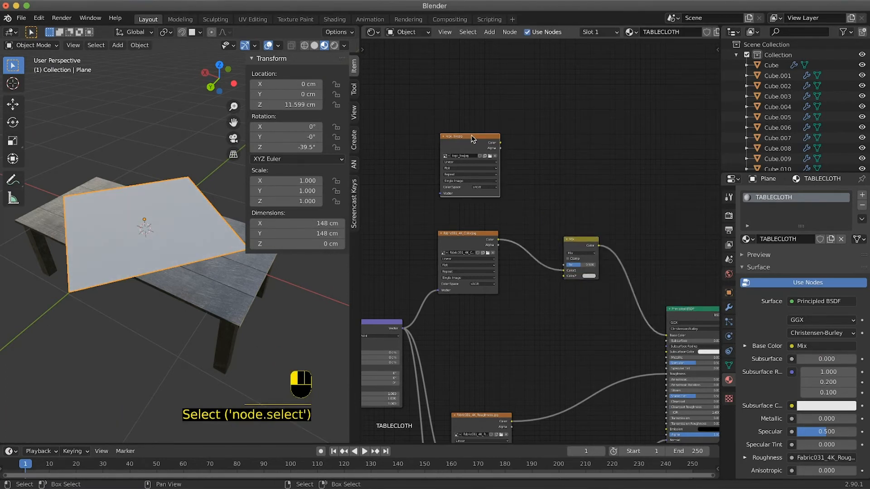
{"action": "middle_click_drag", "start_coordinate": [472, 137], "coordinate": [523, 144]}
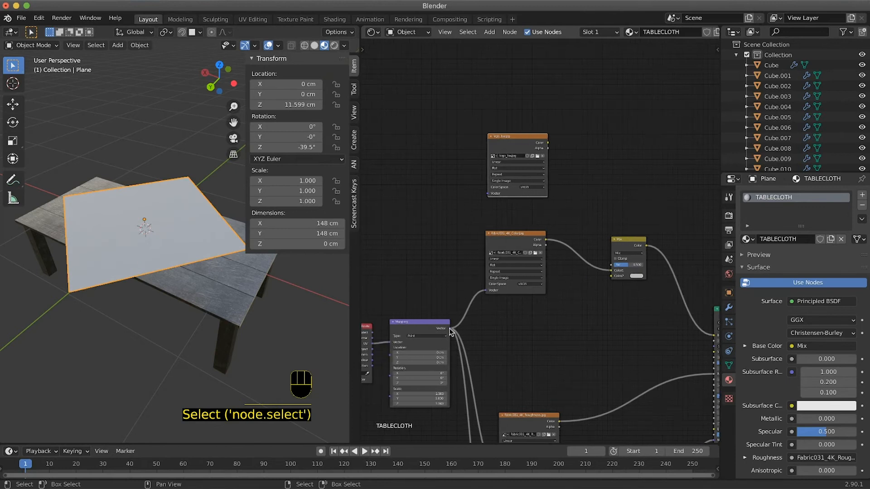
{"action": "left_click_drag", "start_coordinate": [450, 329], "coordinate": [488, 193]}
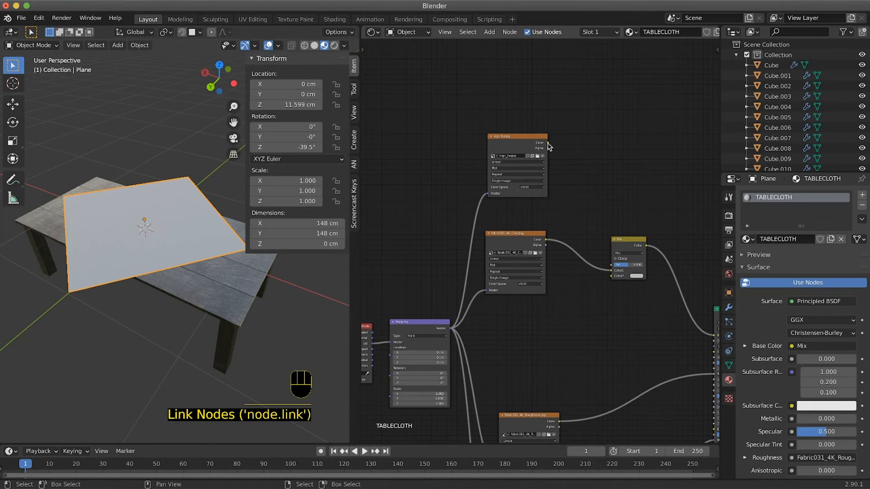
Link the logo_bw image node's Color output to the Mix node's Fac input and inspect the logo on the cloth.
{"action": "left_click_drag", "start_coordinate": [549, 144], "coordinate": [613, 265]}
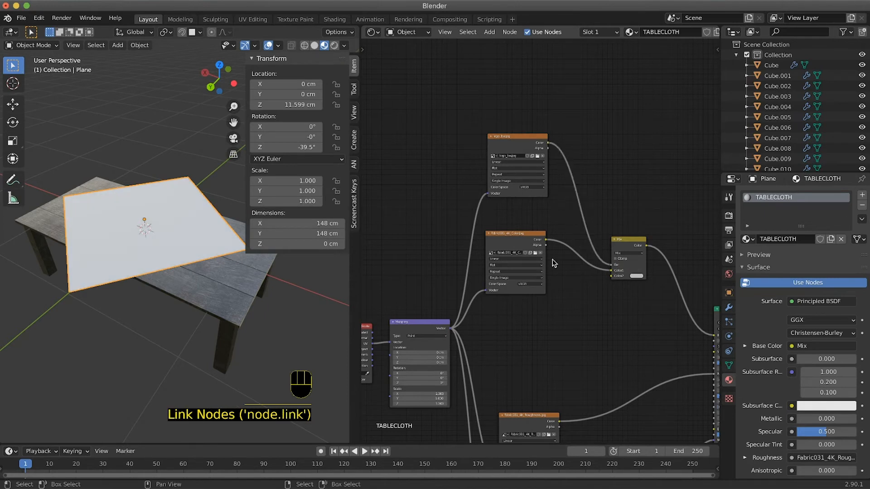
{"action": "scroll", "coordinate": [194, 254], "scroll_direction": "up", "scroll_amount": 5}
{"action": "scroll", "coordinate": [194, 256], "scroll_direction": "down", "scroll_amount": 5}
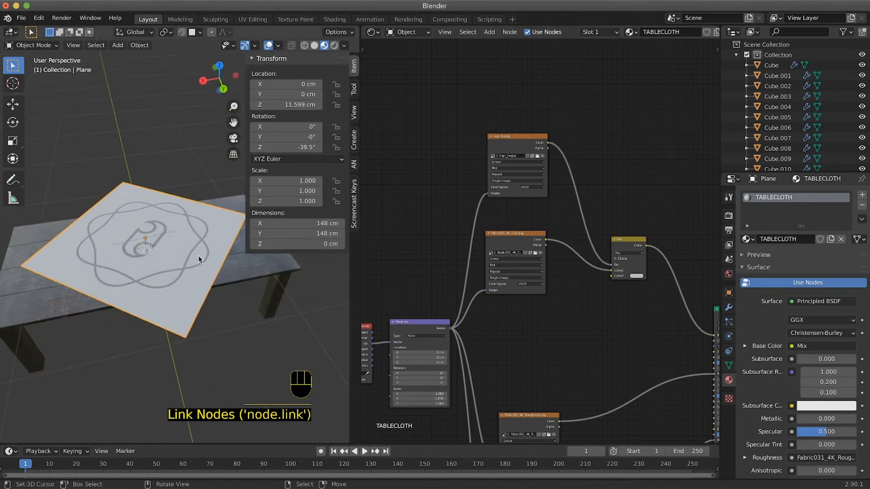
{"action": "scroll", "coordinate": [195, 265], "scroll_direction": "up", "scroll_amount": 2, "text": "ctrl"}
{"action": "scroll", "coordinate": [194, 261], "scroll_direction": "up", "scroll_amount": 5, "text": "ctrl"}
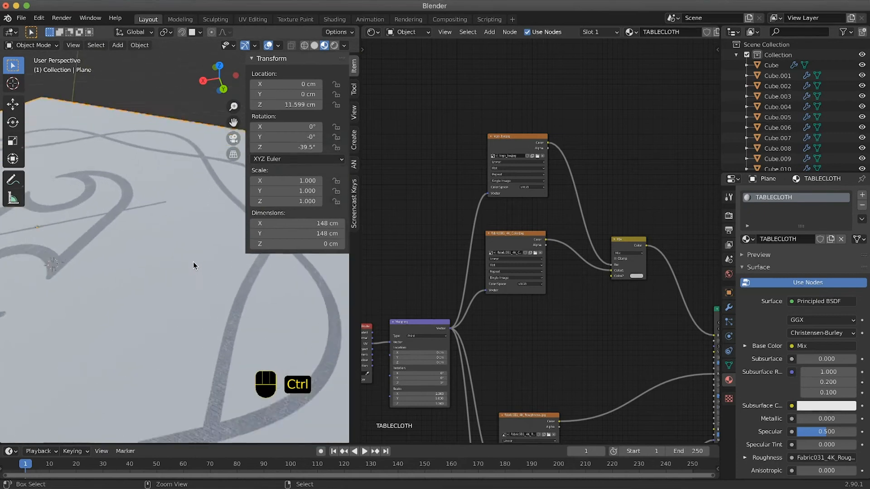
{"action": "scroll", "coordinate": [194, 263], "scroll_direction": "down", "scroll_amount": 2, "text": "ctrl"}
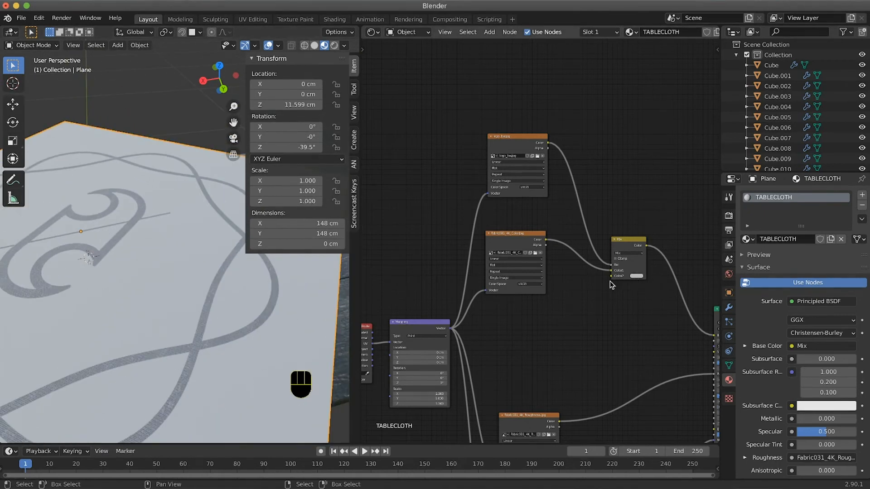
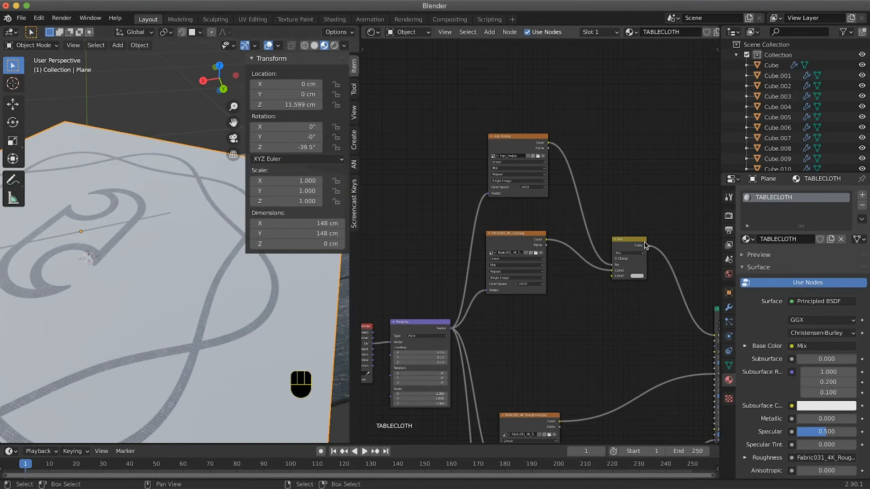
Move the Fabric031_4K_Color link from the Mix node's Color1 input to Color2 and check the cloth up close.
{"action": "left_click_drag", "start_coordinate": [611, 271], "coordinate": [611, 276]}
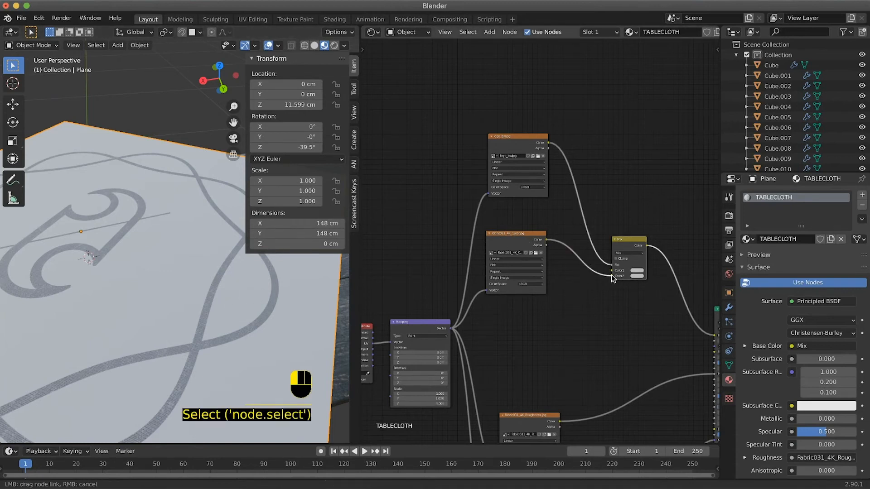
{"action": "scroll", "coordinate": [229, 297], "scroll_direction": "up", "scroll_amount": 5}
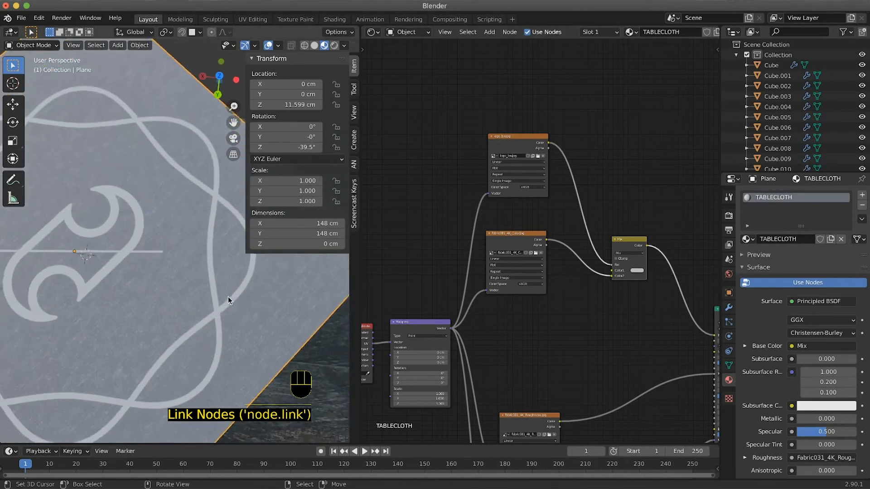
{"action": "scroll", "coordinate": [227, 297], "scroll_direction": "down", "scroll_amount": 8}
{"action": "scroll", "coordinate": [223, 296], "scroll_direction": "up", "scroll_amount": 5, "text": "ctrl"}
{"action": "scroll", "coordinate": [223, 295], "scroll_direction": "down", "scroll_amount": 3, "text": "ctrl"}
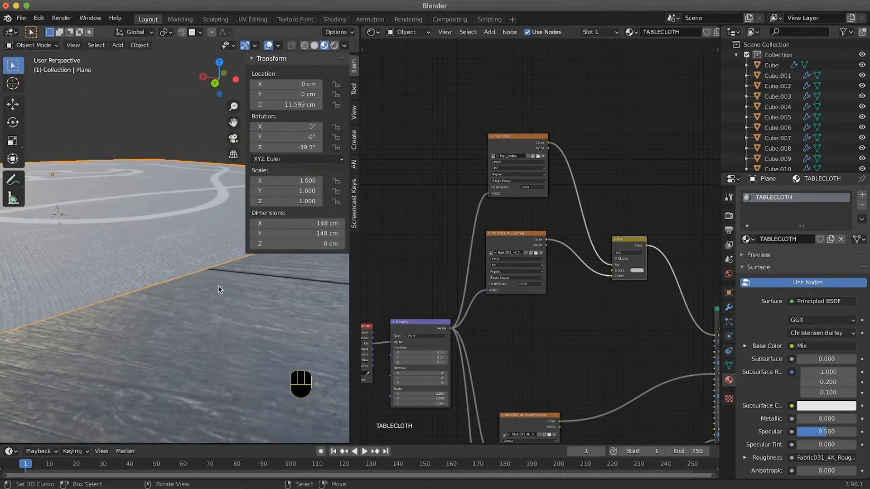
{"action": "scroll", "coordinate": [218, 288], "scroll_direction": "up", "scroll_amount": 4}
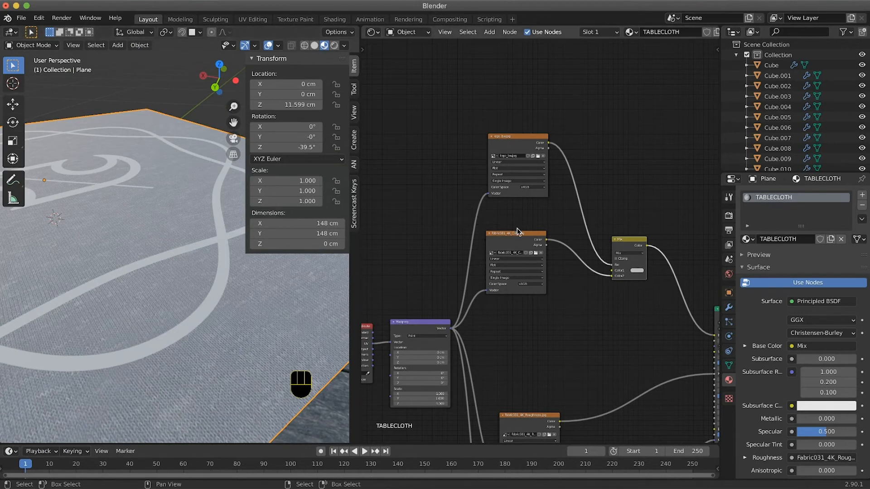
Move the Mix, Material Output and Principled BSDF nodes farther from the image textures to make room between them.
{"action": "left_click_drag", "start_coordinate": [629, 239], "coordinate": [682, 209]}
{"action": "middle_click_drag", "start_coordinate": [621, 284], "coordinate": [569, 299], "text": "ctrl"}
{"action": "left_click", "coordinate": [621, 302]}
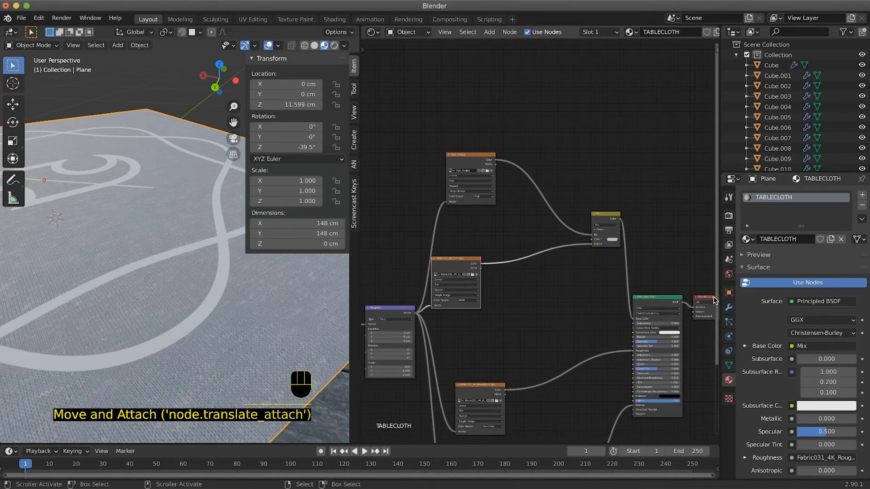
{"action": "left_click_drag", "start_coordinate": [704, 298], "coordinate": [726, 289]}
{"action": "left_click_drag", "start_coordinate": [651, 296], "coordinate": [693, 283]}
{"action": "left_click", "coordinate": [537, 296]}
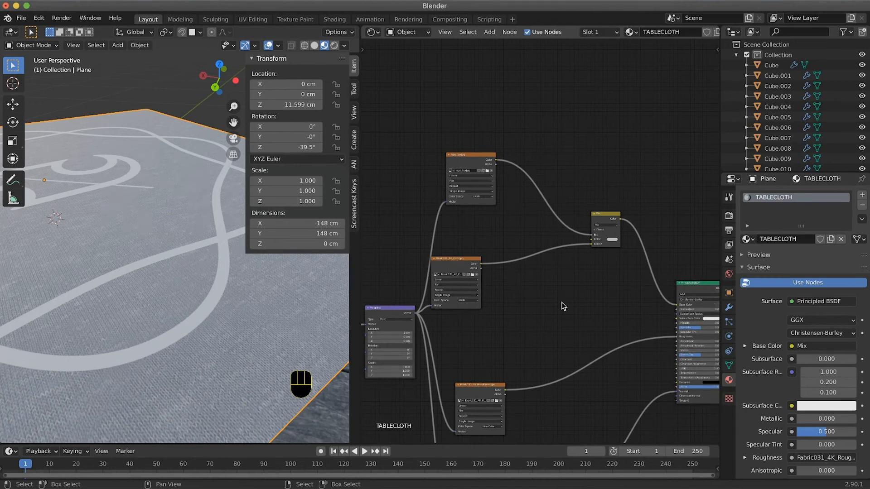
Add a ColorRamp node and insert it into the link between the Fabric031_4K_Color image and the Mix node's Color2.
{"action": "key", "text": "shift"}
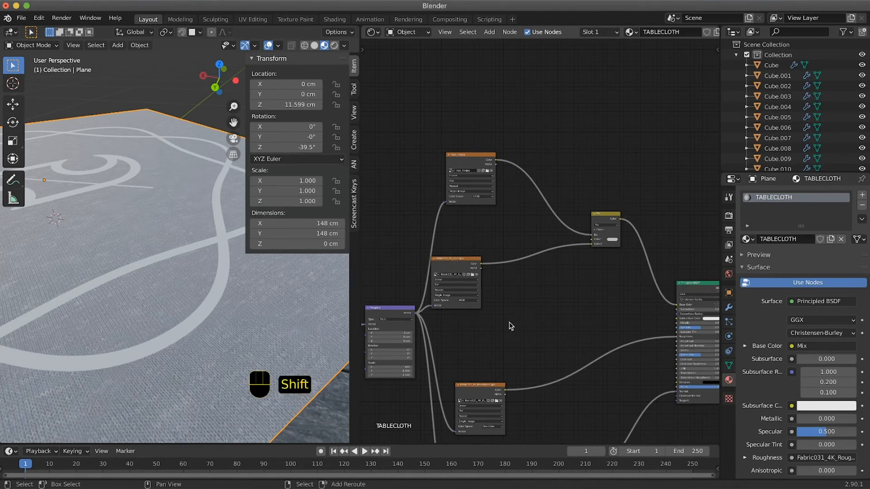
{"action": "key", "text": "shift+a"}
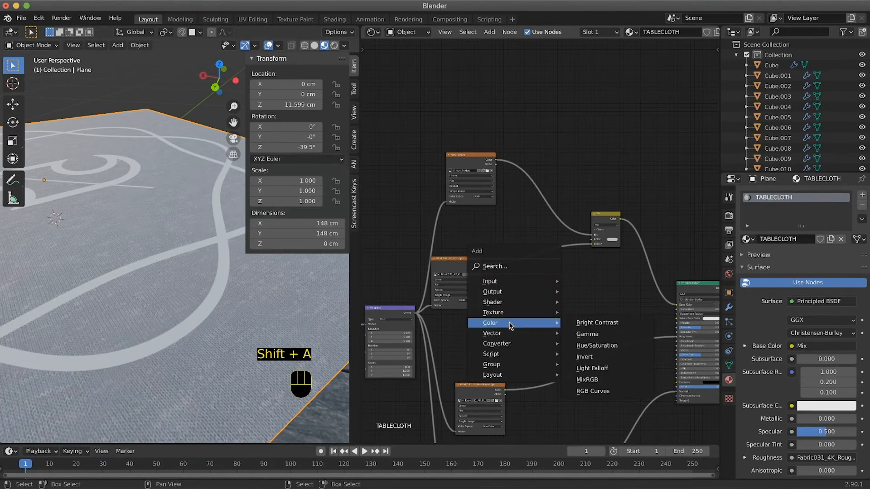
{"action": "mouse_move", "coordinate": [514, 346]}
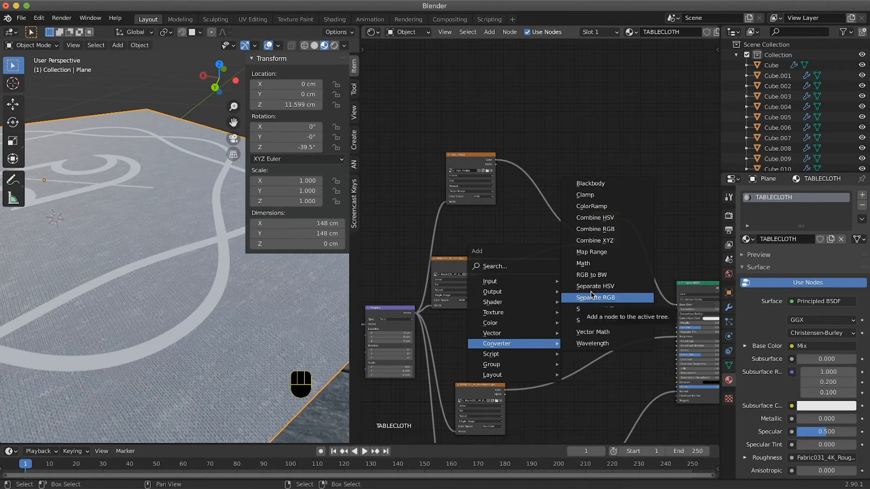
{"action": "left_click", "coordinate": [596, 205]}
{"action": "left_click", "coordinate": [507, 251]}
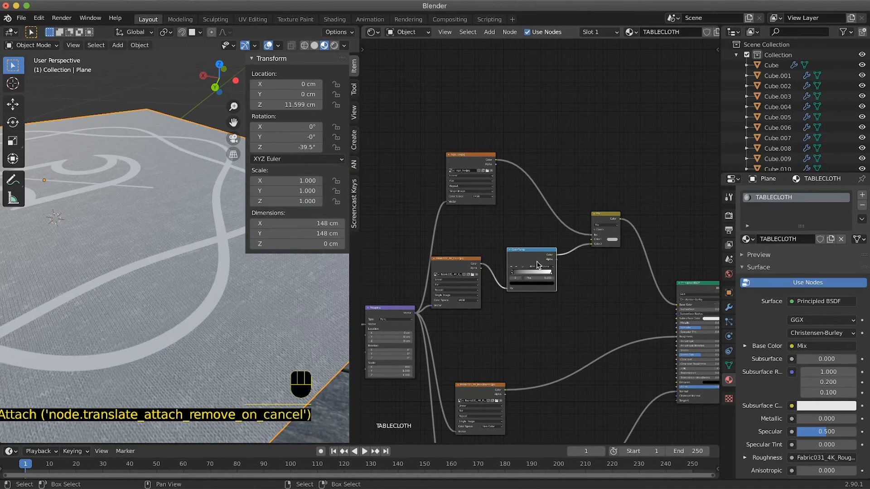
Set the ColorRamp's first stop to a very dark blue.
{"action": "middle_click_drag", "start_coordinate": [517, 322], "coordinate": [476, 316], "text": "ctrl"}
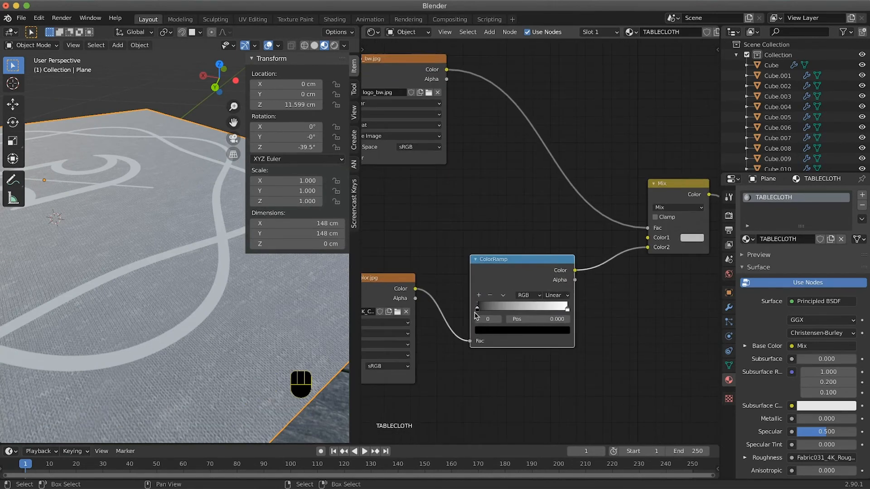
{"action": "left_click", "coordinate": [485, 333]}
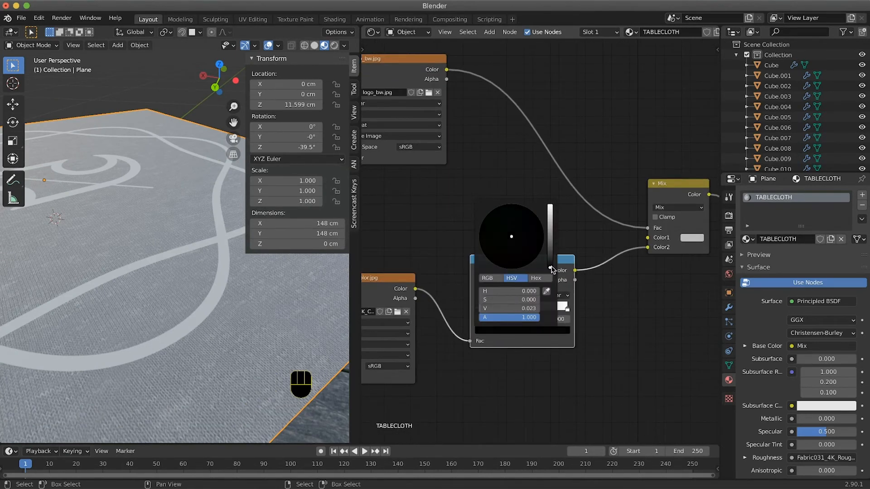
{"action": "mouse_move", "coordinate": [551, 269]}
{"action": "left_mouse_down"}
{"action": "mouse_move", "coordinate": [552, 258]}
{"action": "mouse_move", "coordinate": [528, 251]}
{"action": "mouse_move", "coordinate": [515, 259]}
{"action": "mouse_move", "coordinate": [531, 226]}
{"action": "mouse_move", "coordinate": [550, 259]}
{"action": "left_mouse_up"}
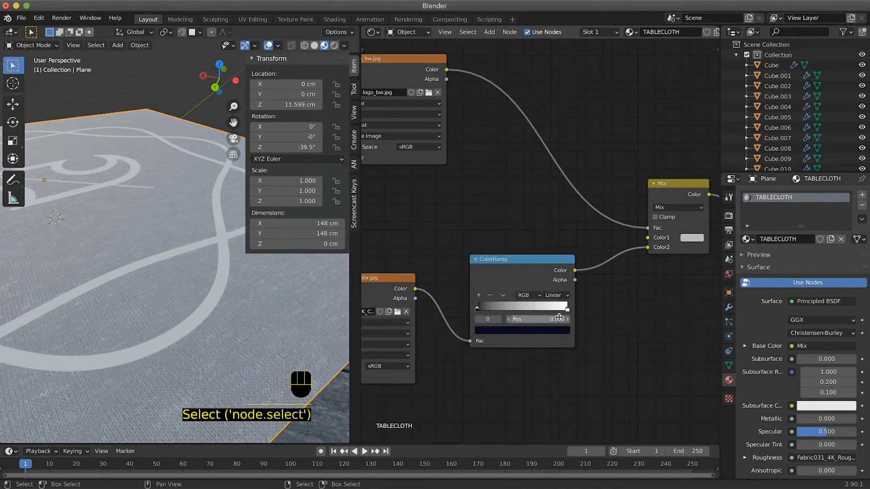
Set the ColorRamp's last stop to blue with hue 0.650, saturation 0.727 and value 1.000, and view the whole cloth.
{"action": "left_click", "coordinate": [567, 310]}
{"action": "left_click", "coordinate": [489, 332]}
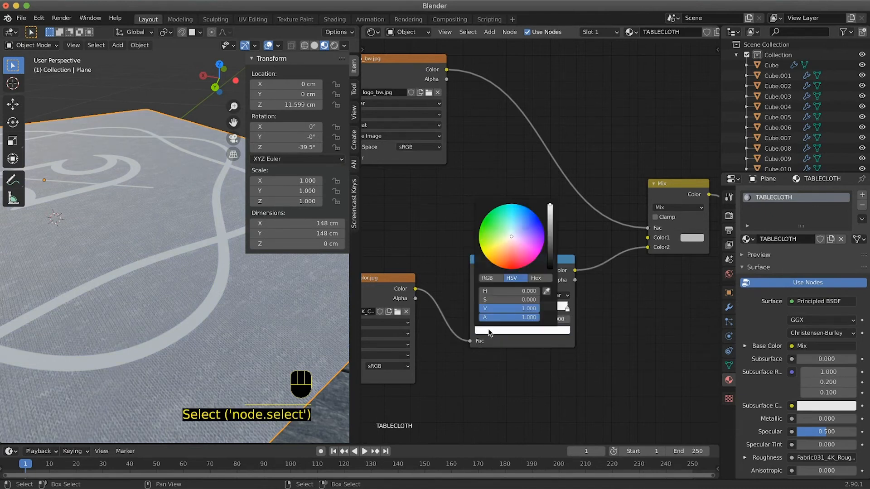
{"action": "left_click_drag", "start_coordinate": [514, 234], "coordinate": [529, 224]}
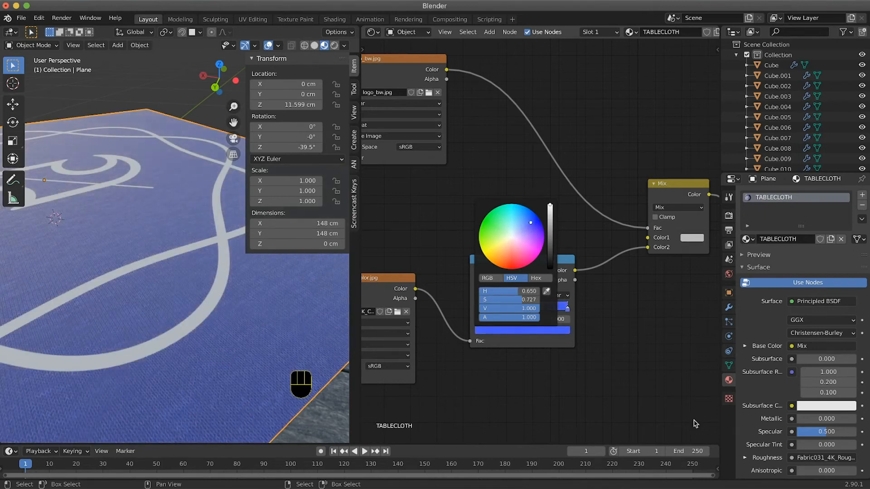
{"action": "left_click_drag", "start_coordinate": [544, 263], "coordinate": [548, 260]}
{"action": "scroll", "coordinate": [159, 257], "scroll_direction": "down", "scroll_amount": 5, "text": "ctrl"}
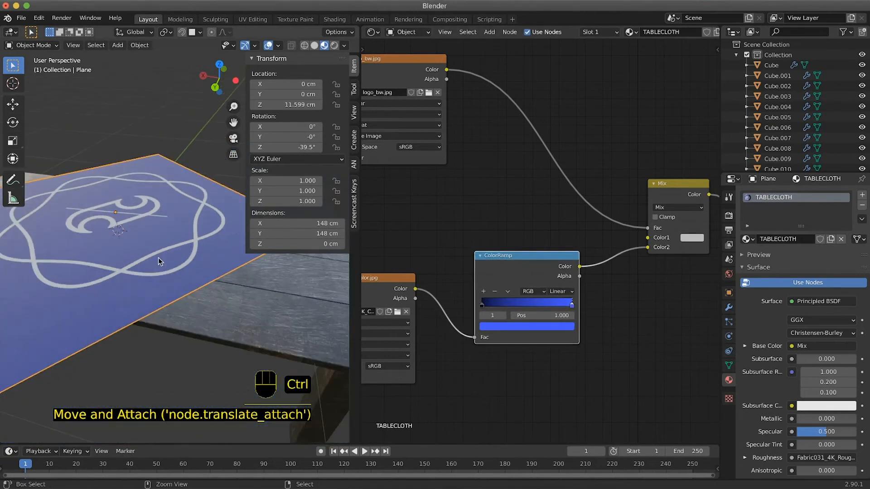
{"action": "scroll", "coordinate": [162, 257], "scroll_direction": "down", "scroll_amount": 8}
{"action": "middle_click_drag", "start_coordinate": [163, 262], "coordinate": [163, 254]}
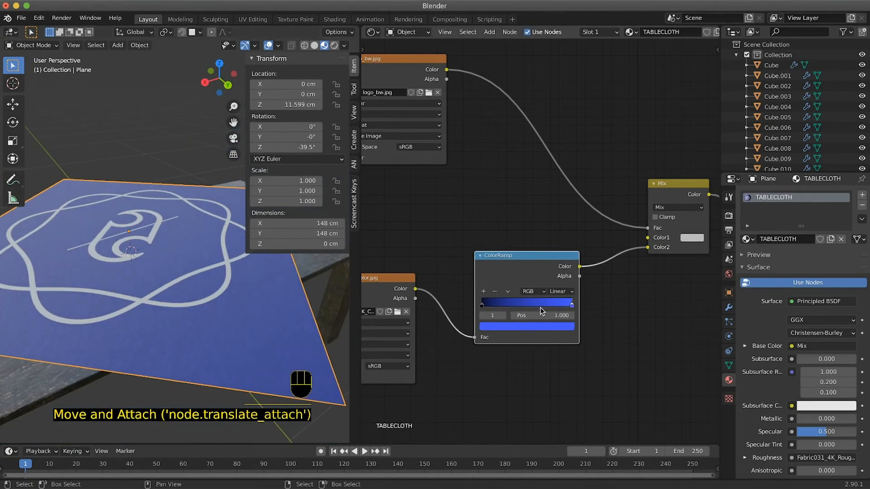
Raise the logo_bw image node and lower the ColorRamp node to free space between them.
{"action": "left_click_drag", "start_coordinate": [555, 259], "coordinate": [522, 277]}
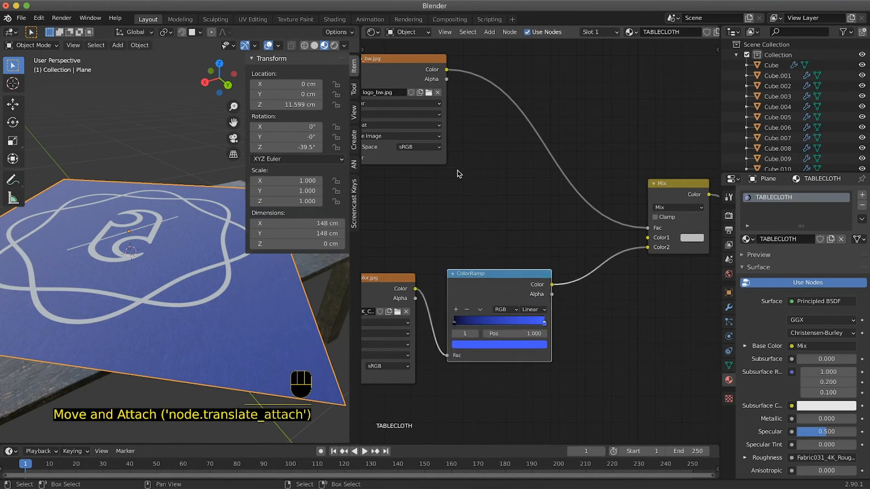
{"action": "scroll", "coordinate": [459, 173], "scroll_direction": "left", "scroll_amount": 4, "text": "ctrl"}
{"action": "scroll", "coordinate": [522, 149], "scroll_direction": "left", "scroll_amount": 1, "text": "ctrl"}
{"action": "left_click_drag", "start_coordinate": [489, 64], "coordinate": [454, 49]}
{"action": "left_click_drag", "start_coordinate": [548, 276], "coordinate": [558, 327]}
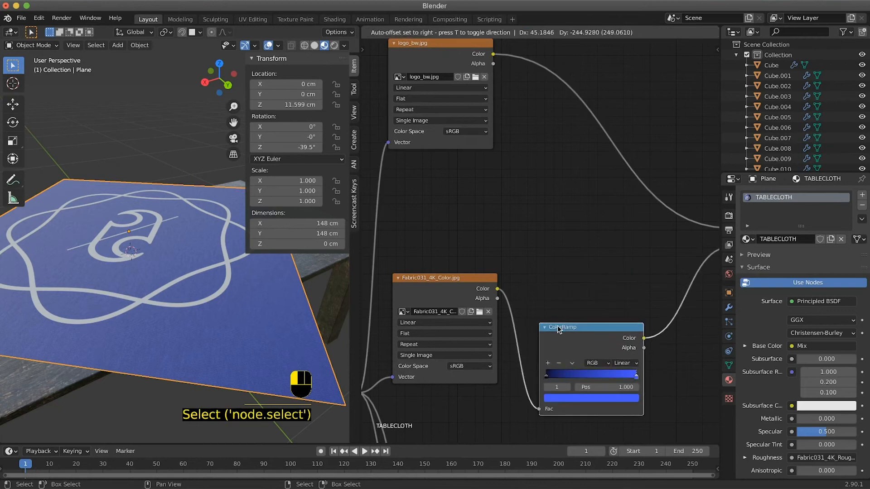
Duplicate the ColorRamp above the original and link it between the Fabric031_4K_Color image and the Mix node's Color1 input.
{"action": "left_click", "coordinate": [583, 335]}
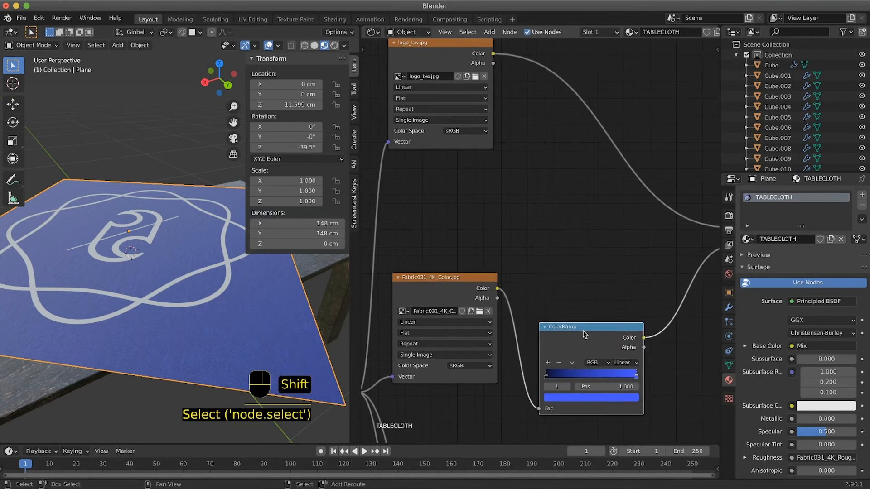
{"action": "key", "text": "shift+d"}
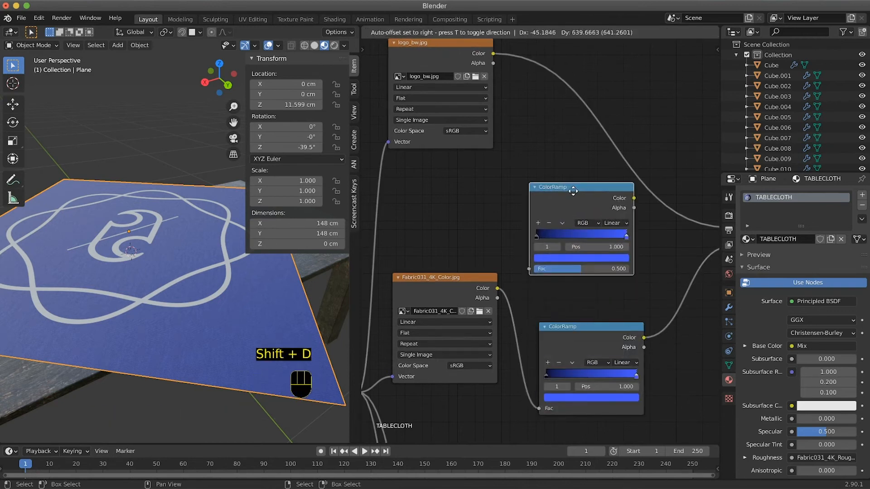
{"action": "left_click", "coordinate": [573, 196]}
{"action": "left_click_drag", "start_coordinate": [499, 287], "coordinate": [529, 269]}
{"action": "scroll", "coordinate": [596, 287], "scroll_direction": "right", "scroll_amount": 4}
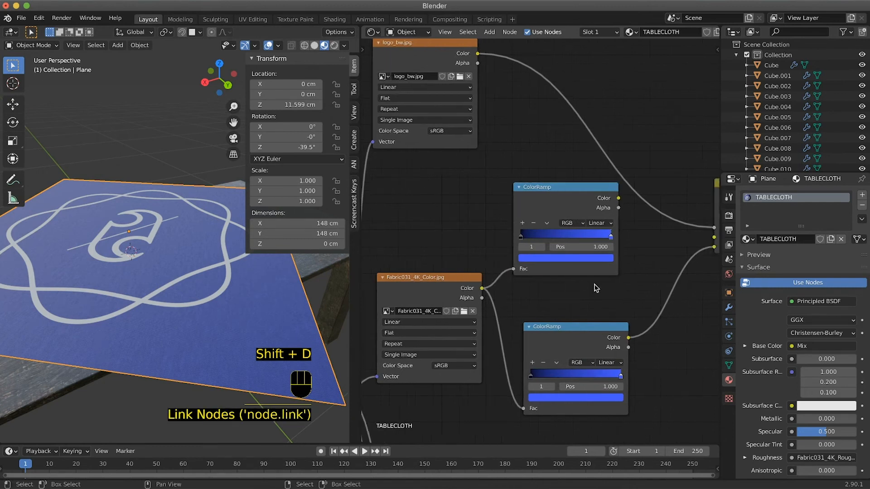
{"action": "left_click_drag", "start_coordinate": [550, 198], "coordinate": [643, 239]}
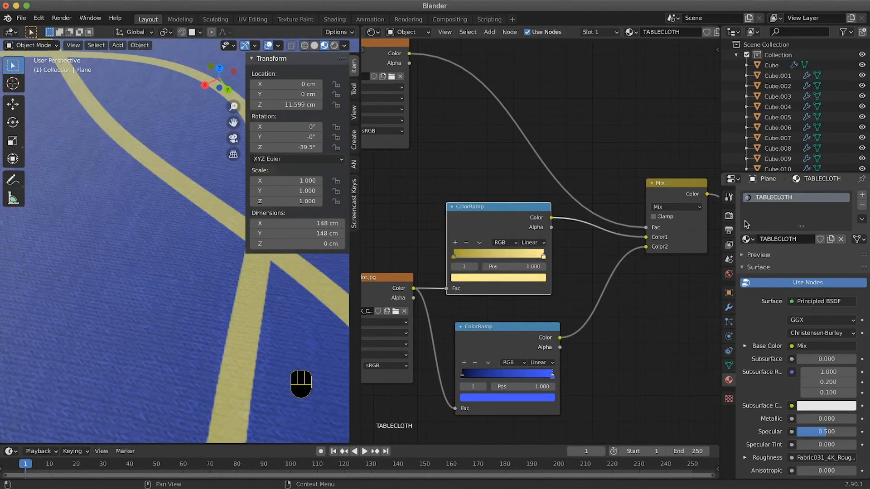
Tidy the node tree by spacing out the Mix node and bringing the two ColorRamps and the fabric color image closer together.
{"action": "left_click", "coordinate": [640, 332]}
{"action": "middle_click_drag", "start_coordinate": [640, 336], "coordinate": [628, 323], "text": "ctrl"}
{"action": "mouse_move", "coordinate": [666, 271]}
{"action": "left_mouse_down"}
{"action": "mouse_move", "coordinate": [709, 260]}
{"action": "mouse_move", "coordinate": [672, 265]}
{"action": "left_mouse_up"}
{"action": "left_click_drag", "start_coordinate": [586, 225], "coordinate": [624, 191]}
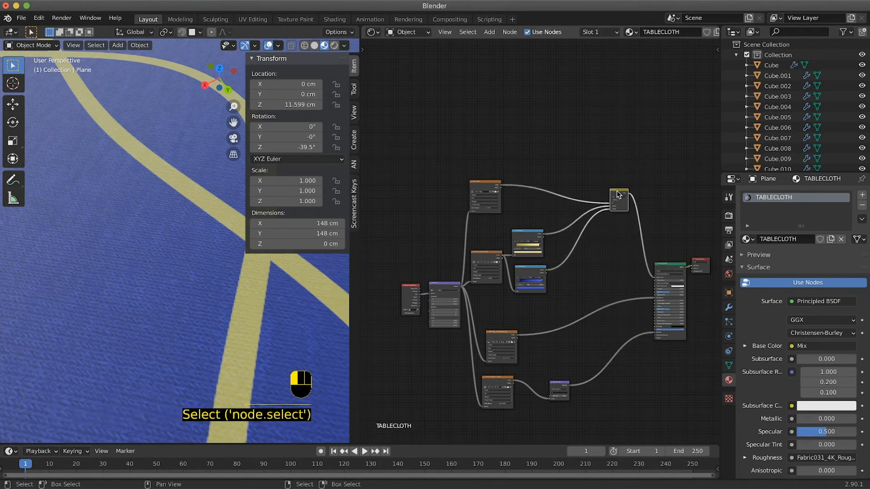
{"action": "left_click_drag", "start_coordinate": [541, 236], "coordinate": [547, 227]}
{"action": "left_click_drag", "start_coordinate": [533, 272], "coordinate": [498, 245]}
{"action": "scroll", "coordinate": [560, 276], "scroll_direction": "right", "scroll_amount": 4}
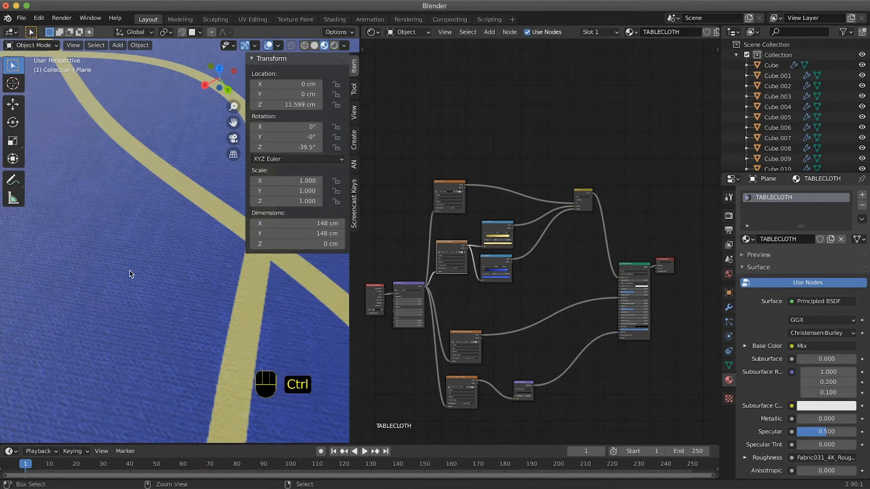
Set the logo_bw image node's color space to Non-Color.
{"action": "scroll", "coordinate": [130, 273], "scroll_direction": "down", "scroll_amount": 11, "text": "ctrl"}
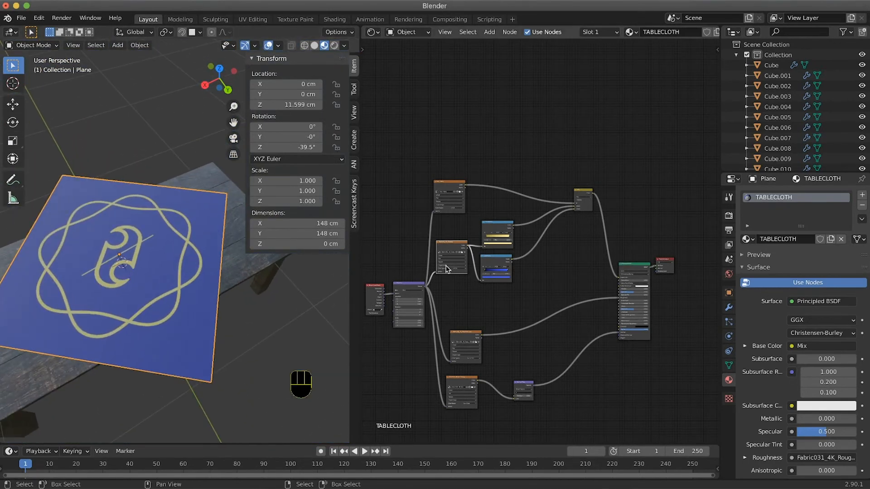
{"action": "middle_click_drag", "start_coordinate": [468, 188], "coordinate": [461, 232], "text": "ctrl"}
{"action": "left_click", "coordinate": [413, 190]}
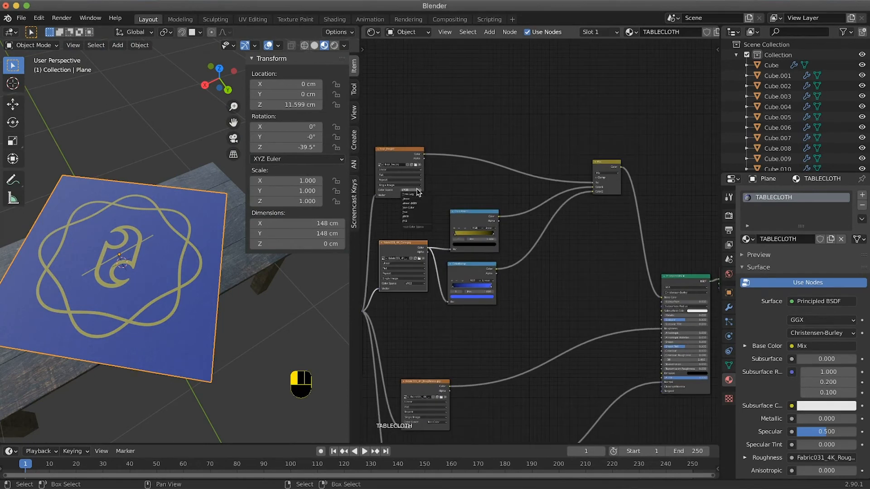
{"action": "left_click", "coordinate": [422, 209]}
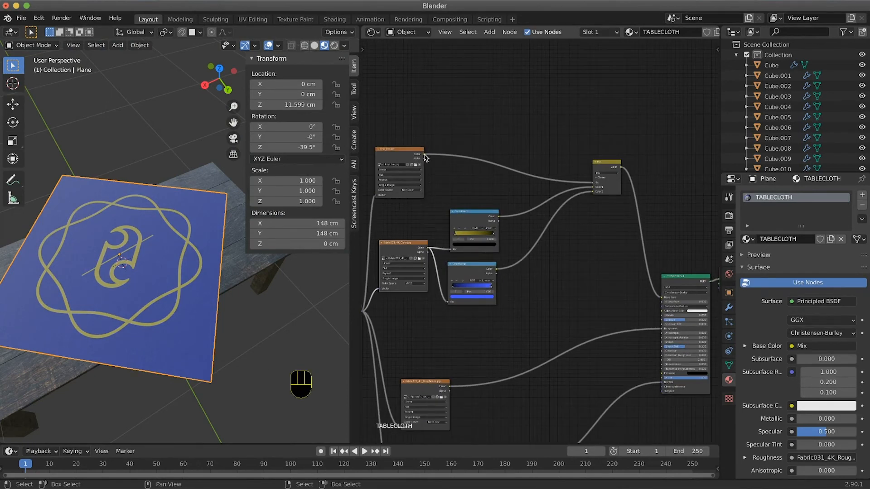
Link the logo_bw image node's Color output to the Principled BSDF's Metallic input and inspect the cloth.
{"action": "left_click_drag", "start_coordinate": [425, 156], "coordinate": [661, 317]}
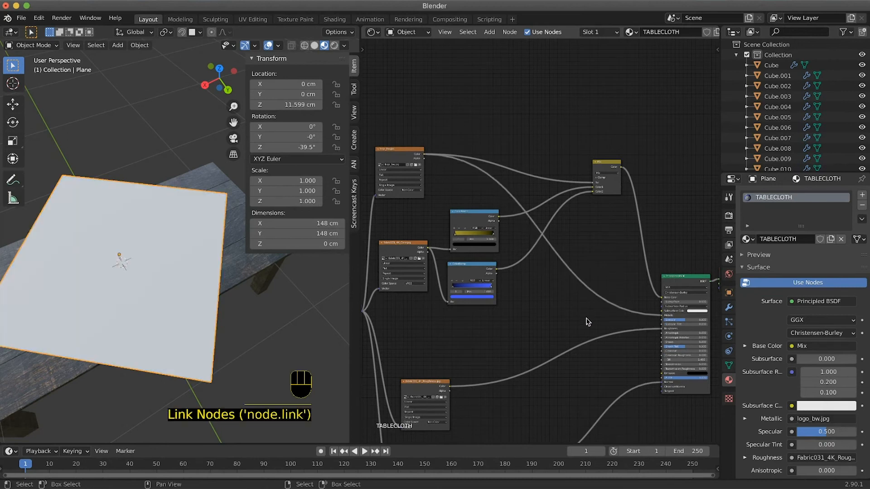
{"action": "scroll", "coordinate": [162, 341], "scroll_direction": "down", "scroll_amount": 6}
{"action": "scroll", "coordinate": [135, 317], "scroll_direction": "up", "scroll_amount": 5, "text": "ctrl"}
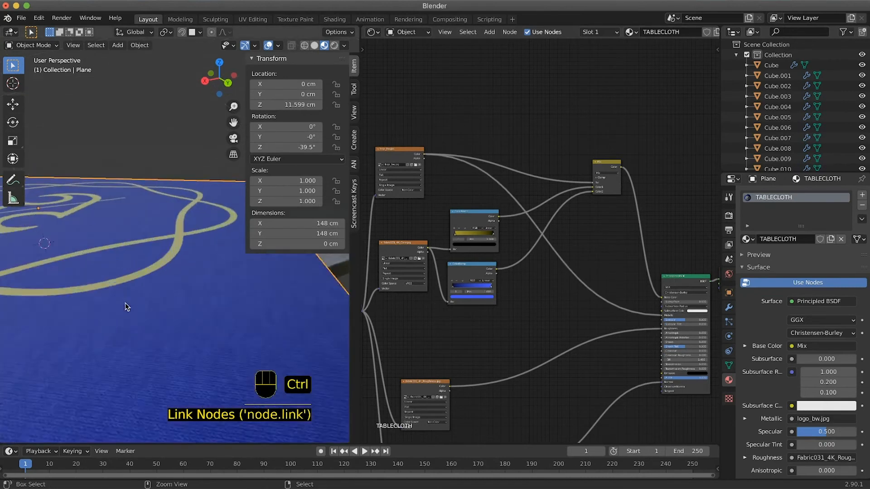
Duplicate the Mix node and insert the copy on the link between the Fabric031_4K_Roughness image and the Principled BSDF's Roughness input.
{"action": "scroll", "coordinate": [151, 300], "scroll_direction": "up", "scroll_amount": 8}
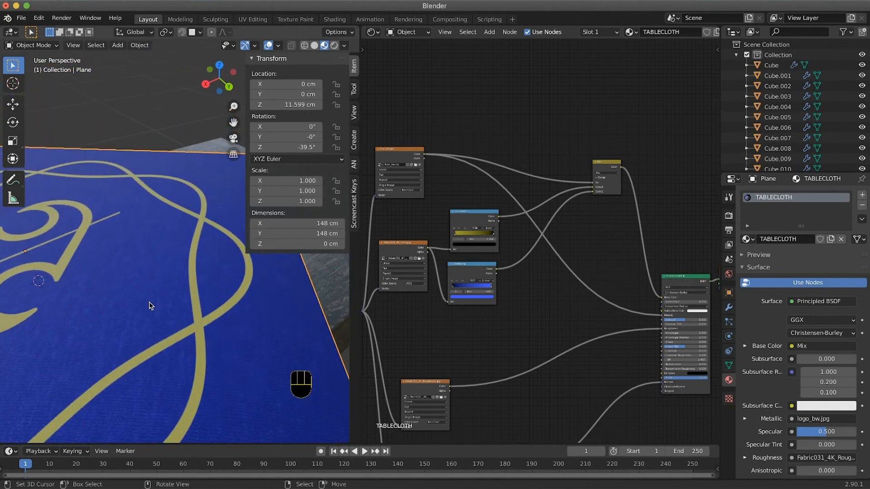
{"action": "scroll", "coordinate": [148, 302], "scroll_direction": "down", "scroll_amount": 5, "text": "ctrl"}
{"action": "middle_click_drag", "start_coordinate": [485, 418], "coordinate": [554, 361]}
{"action": "scroll", "coordinate": [210, 274], "scroll_direction": "down", "scroll_amount": 3}
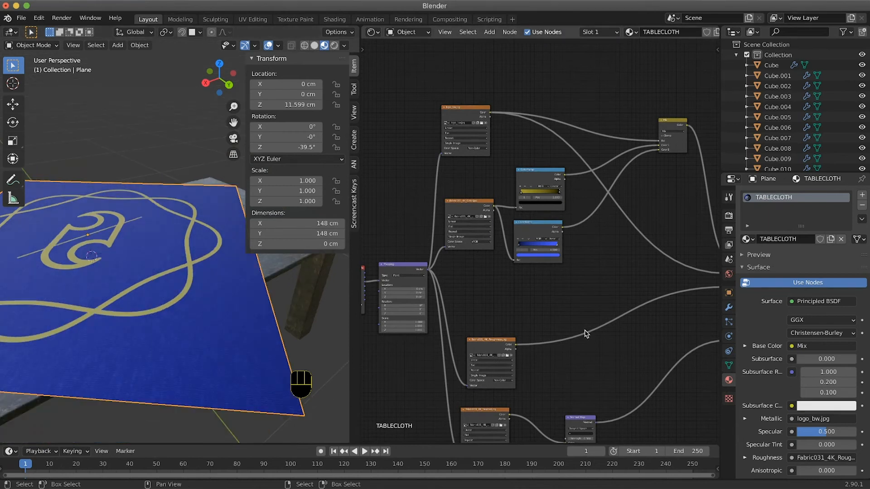
{"action": "scroll", "coordinate": [592, 353], "scroll_direction": "right", "scroll_amount": 3}
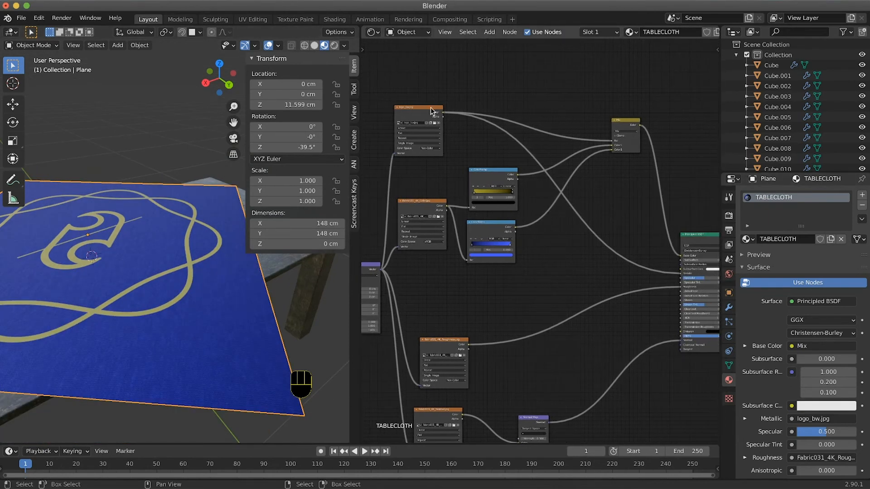
{"action": "left_click", "coordinate": [511, 190]}
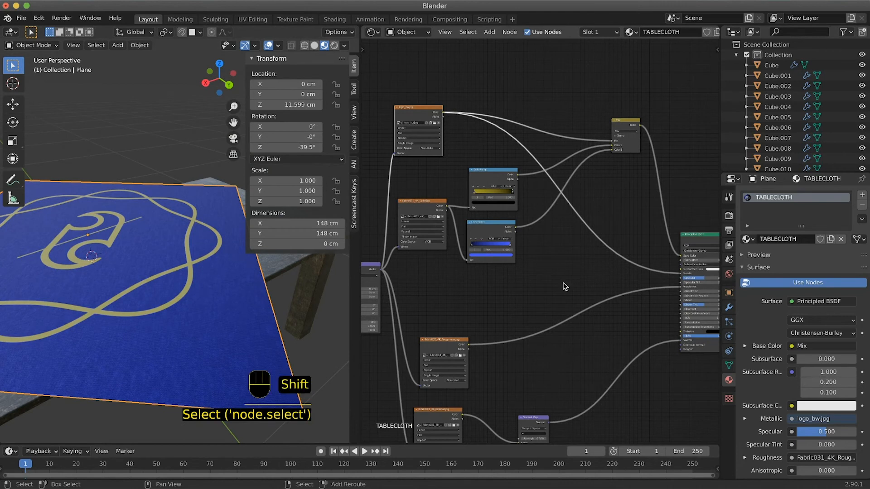
{"action": "left_click", "coordinate": [629, 120]}
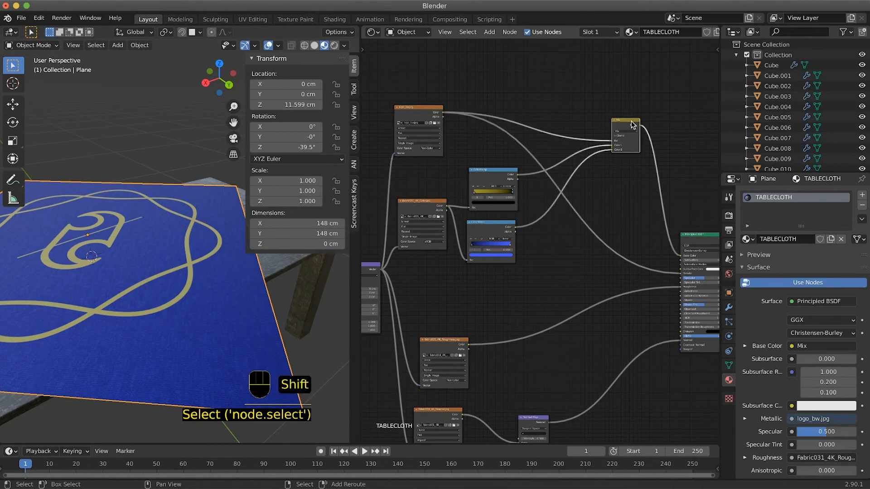
{"action": "key", "text": "shift+d"}
{"action": "left_click", "coordinate": [564, 310]}
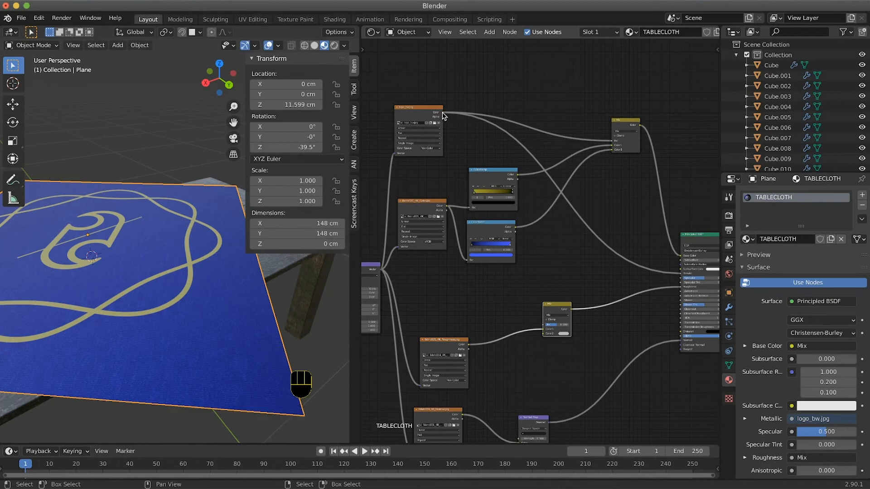
Link the logo_bw image's Color output to the new roughness Mix node's Fac input and inspect the cloth up close.
{"action": "left_click_drag", "start_coordinate": [443, 112], "coordinate": [535, 320]}
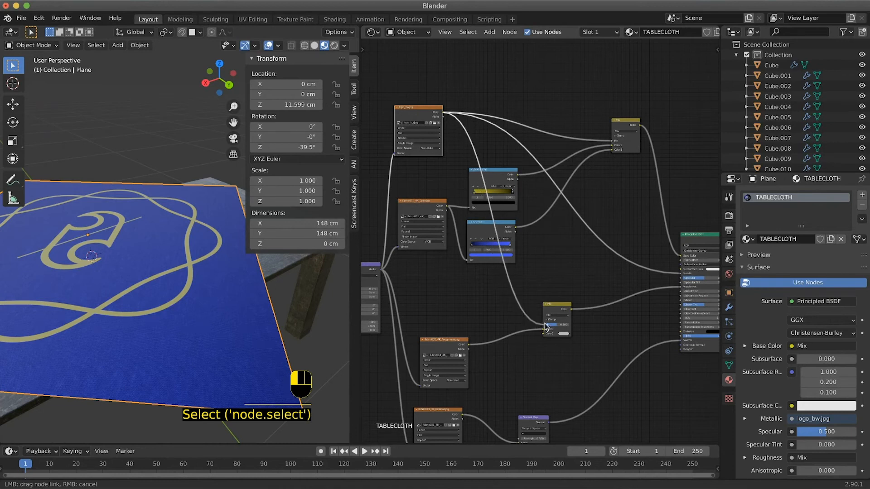
{"action": "scroll", "coordinate": [177, 296], "scroll_direction": "down", "scroll_amount": 3}
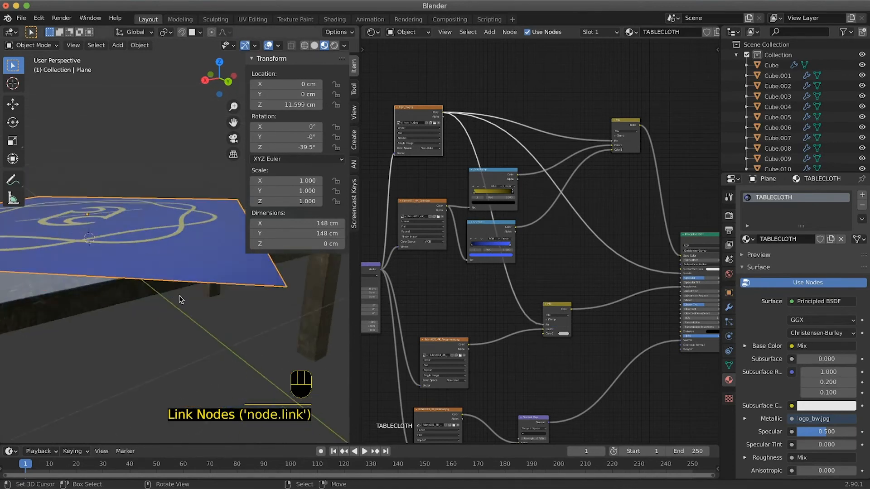
{"action": "scroll", "coordinate": [178, 295], "scroll_direction": "up", "scroll_amount": 2}
{"action": "scroll", "coordinate": [178, 294], "scroll_direction": "up", "scroll_amount": 5, "text": "ctrl"}
{"action": "scroll", "coordinate": [178, 297], "scroll_direction": "up", "scroll_amount": 3, "text": "ctrl"}
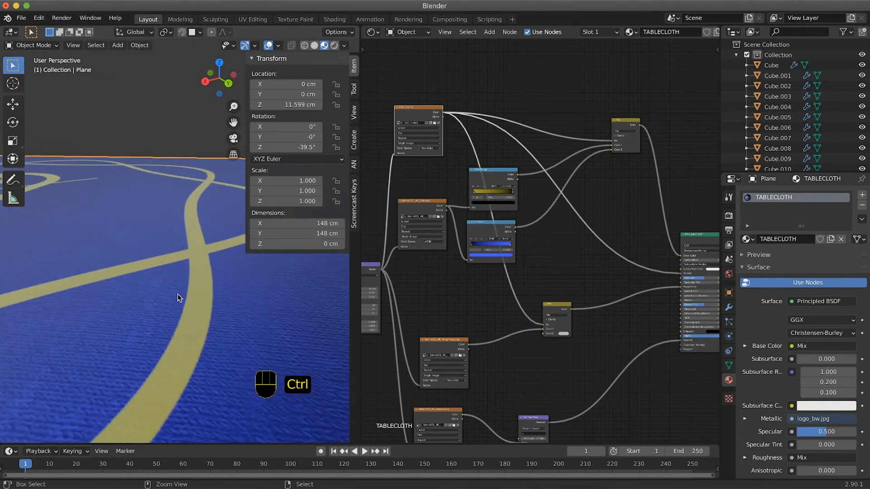
{"action": "scroll", "coordinate": [179, 292], "scroll_direction": "down", "scroll_amount": 2}
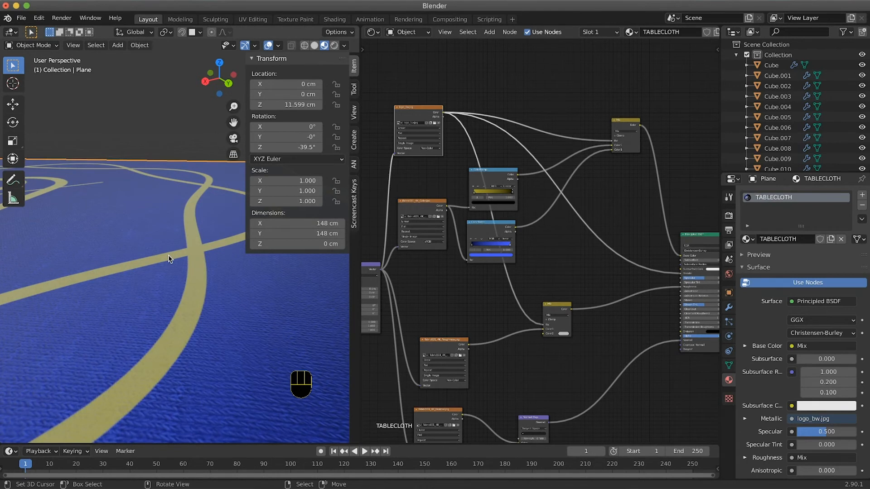
Preview the roughness Mix node's output on the cloth with the Emission Viewer.
{"action": "left_click", "coordinate": [558, 306], "text": "ctrl+shift"}
{"action": "scroll", "coordinate": [229, 313], "scroll_direction": "up", "scroll_amount": 4}
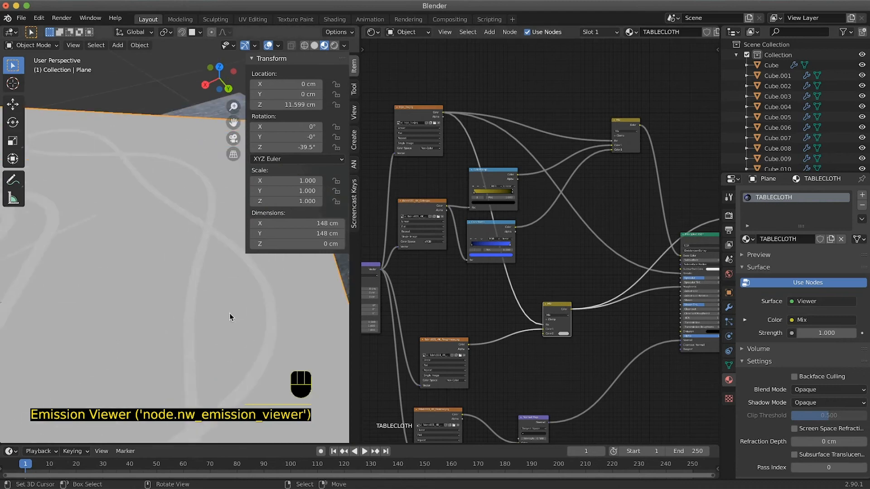
{"action": "scroll", "coordinate": [231, 312], "scroll_direction": "down", "scroll_amount": 3}
{"action": "scroll", "coordinate": [233, 311], "scroll_direction": "up", "scroll_amount": 5}
{"action": "middle_click_drag", "start_coordinate": [233, 313], "coordinate": [235, 311]}
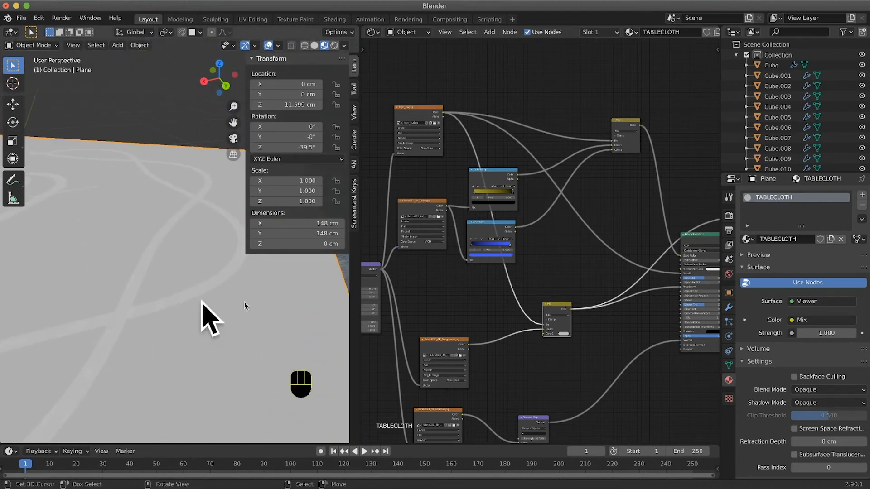
Move the roughness image link to the roughness Mix node's Color2 input and darken its Color1 to a mid grey.
{"action": "left_click_drag", "start_coordinate": [555, 304], "coordinate": [572, 275]}
{"action": "left_click", "coordinate": [541, 330]}
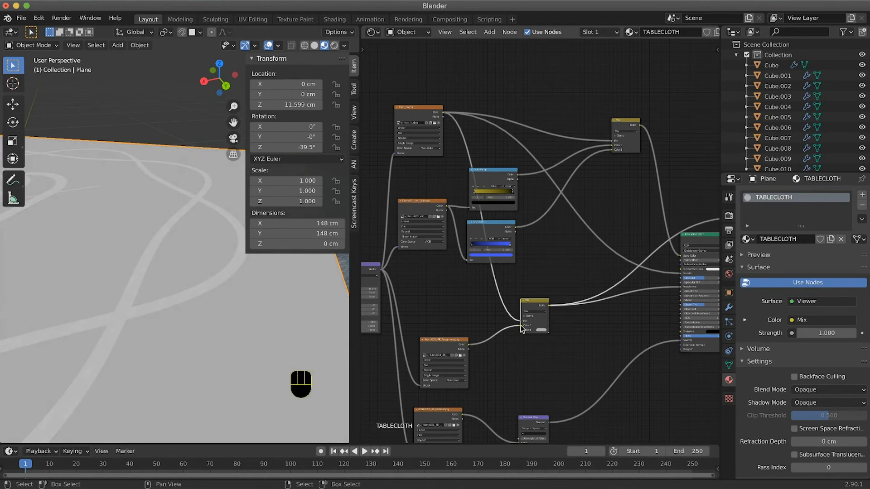
{"action": "left_click_drag", "start_coordinate": [520, 325], "coordinate": [521, 331]}
{"action": "left_click", "coordinate": [540, 325]}
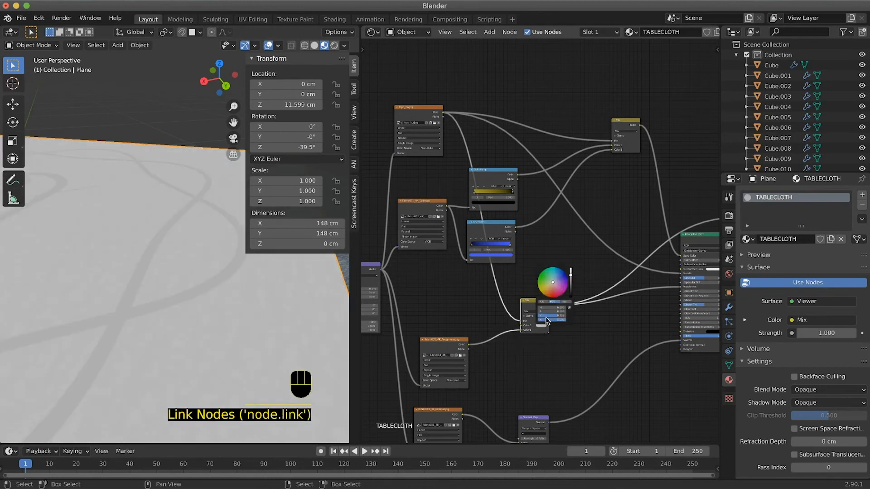
{"action": "left_click_drag", "start_coordinate": [571, 279], "coordinate": [571, 288]}
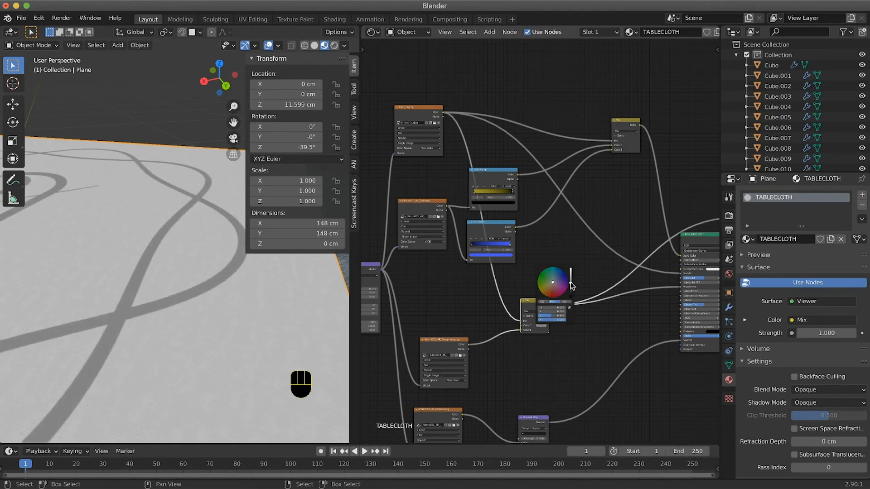
Return the material preview to the Principled BSDF shader.
{"action": "middle_click_drag", "start_coordinate": [608, 301], "coordinate": [546, 301]}
{"action": "left_click", "coordinate": [651, 236], "text": "ctrl+shift"}
{"action": "left_click", "coordinate": [709, 228]}
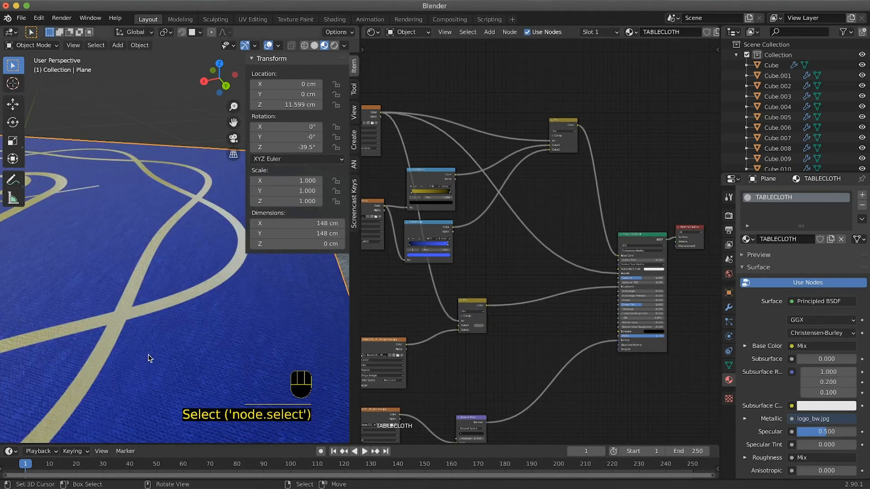
Enable Collision physics on each of the four tabletop planks.
{"action": "left_click", "coordinate": [108, 295]}
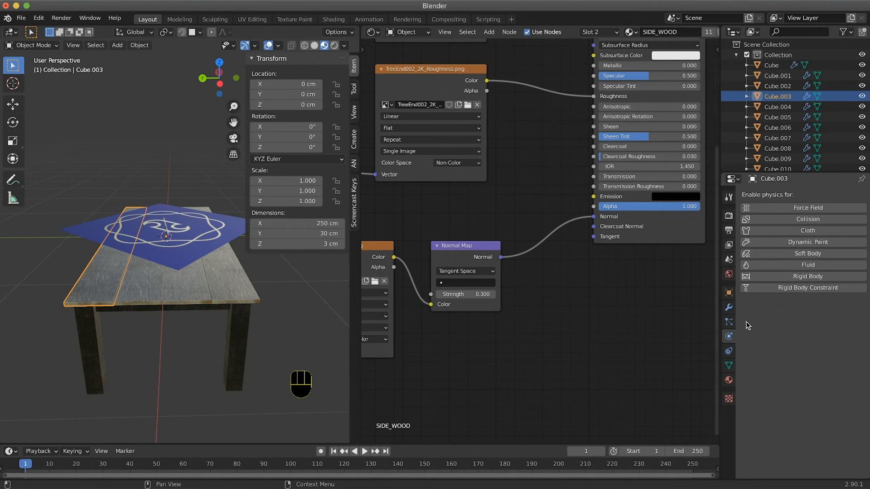
{"action": "left_click", "coordinate": [807, 219]}
{"action": "left_click", "coordinate": [133, 290]}
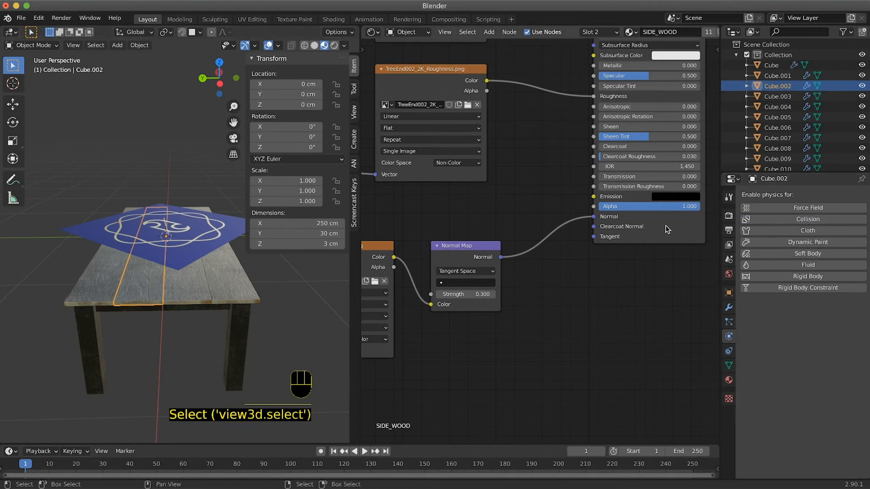
{"action": "left_click", "coordinate": [788, 221]}
{"action": "left_click", "coordinate": [185, 292]}
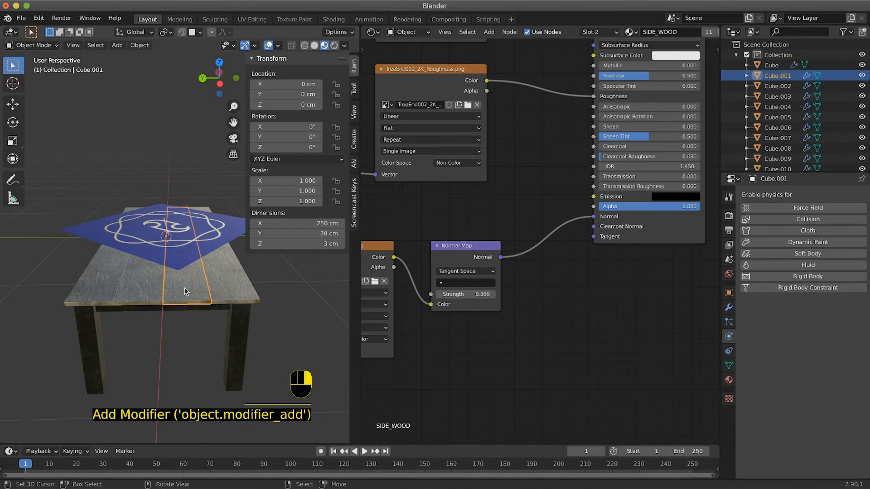
{"action": "left_click", "coordinate": [808, 220]}
{"action": "left_click", "coordinate": [226, 283]}
{"action": "left_click", "coordinate": [784, 220]}
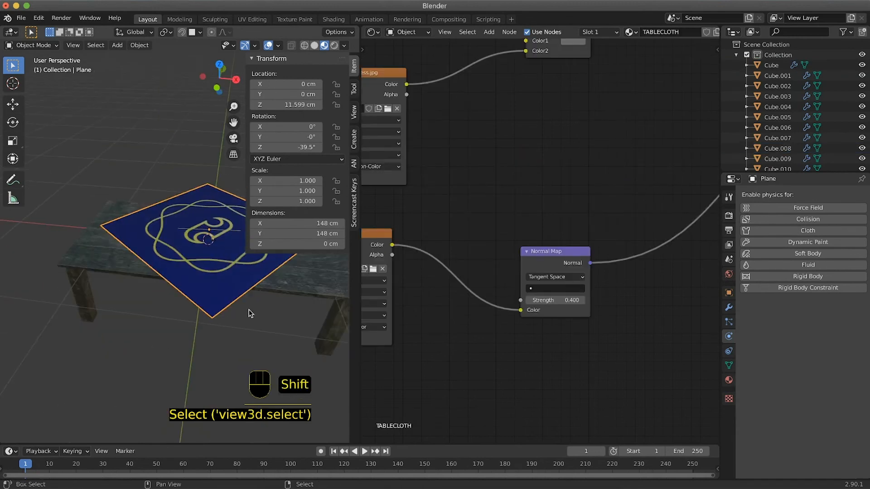
Enable Cloth physics on the tablecloth plane.
{"action": "middle_click_drag", "start_coordinate": [248, 309], "coordinate": [299, 308]}
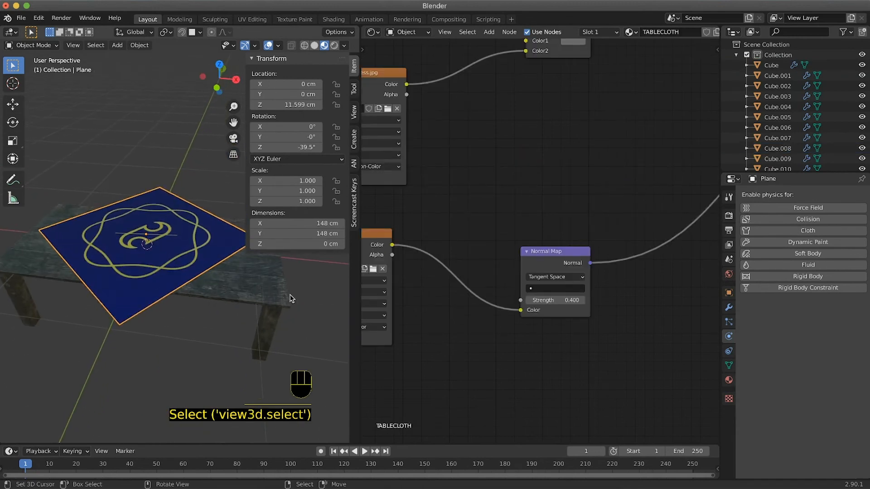
{"action": "left_click", "coordinate": [812, 234]}
{"action": "middle_click_drag", "start_coordinate": [175, 344], "coordinate": [188, 381]}
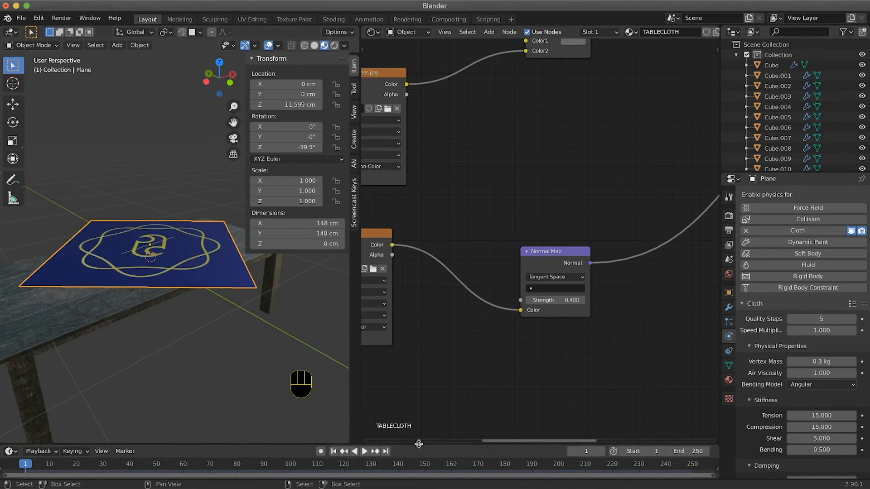
Enlarge the timeline, run the cloth simulation to frame 29, and apply the Cloth modifier to the tablecloth.
{"action": "left_click_drag", "start_coordinate": [418, 443], "coordinate": [362, 376]}
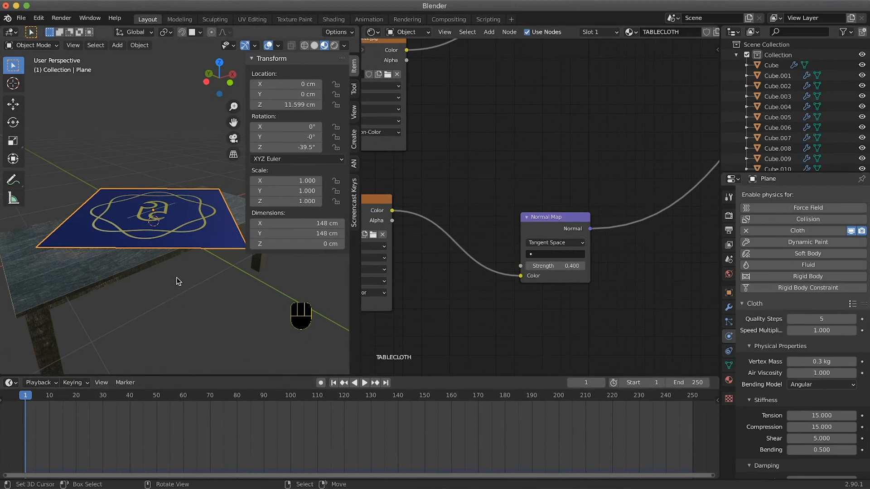
{"action": "key", "text": "shift+space"}
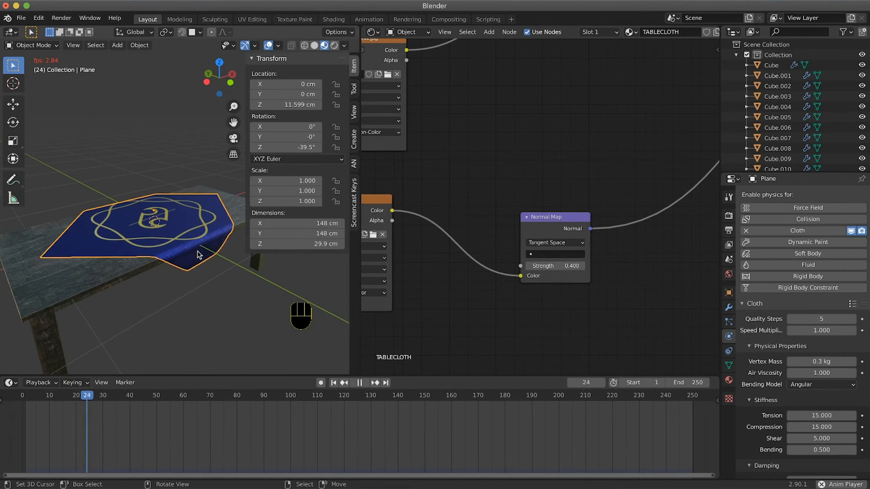
{"action": "key", "text": "shift+space"}
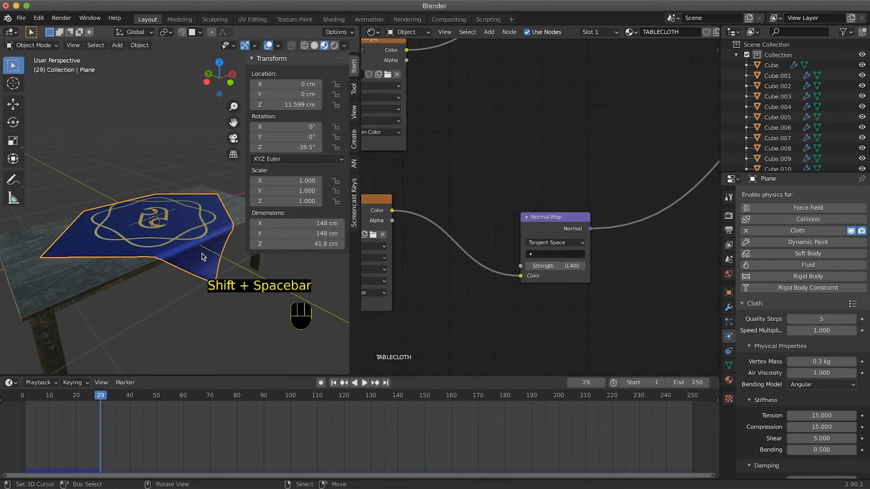
{"action": "middle_click_drag", "start_coordinate": [198, 262], "coordinate": [213, 252]}
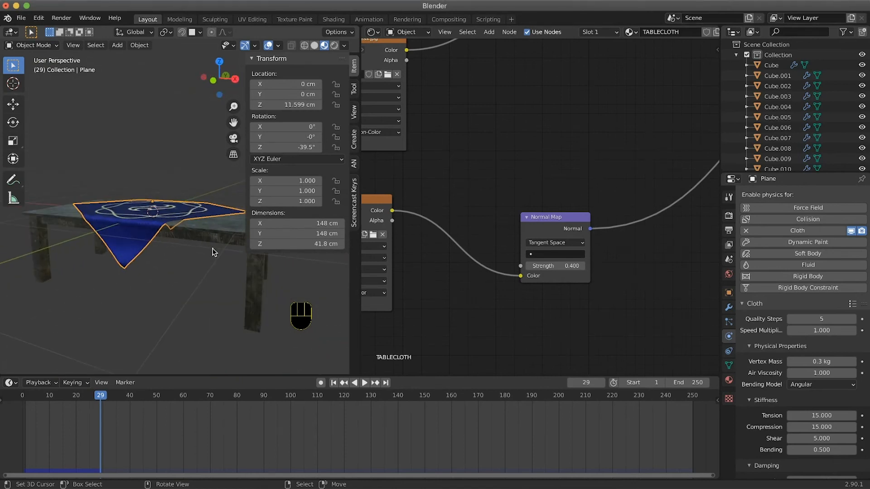
{"action": "left_click", "coordinate": [728, 307]}
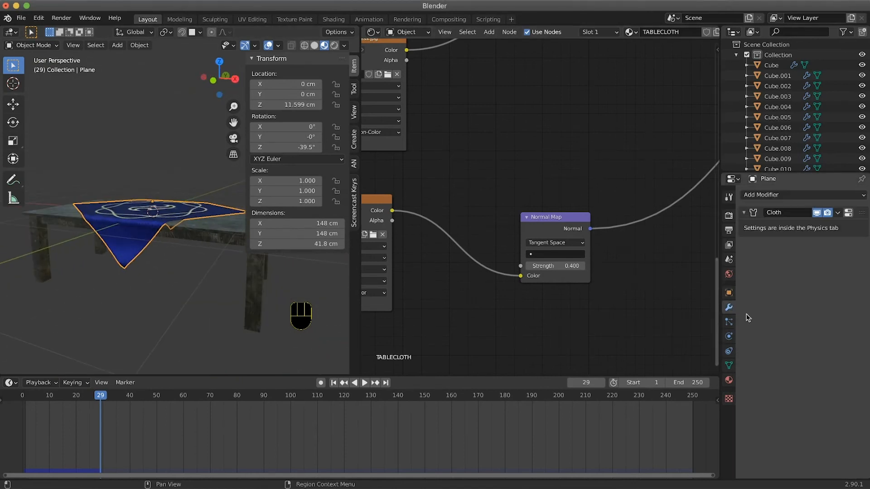
{"action": "left_click", "coordinate": [837, 213]}
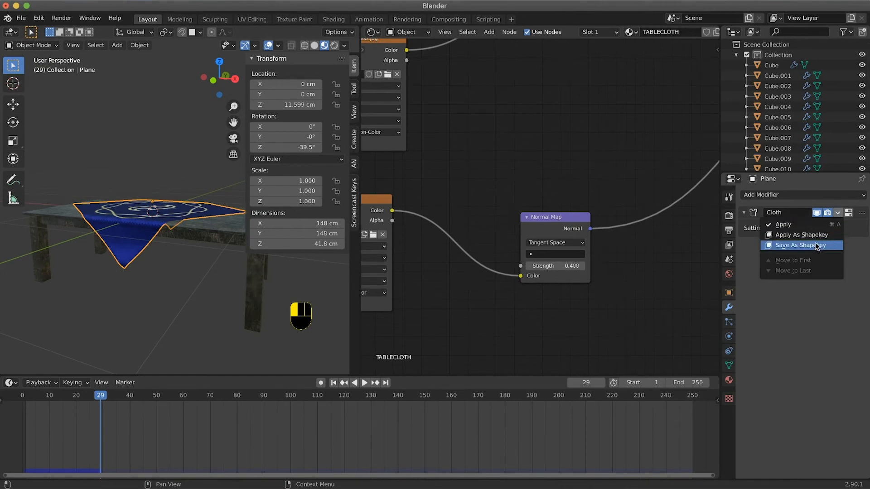
Add a new 200 cm mesh plane at the scene's origin.
{"action": "key", "text": "shift+a"}
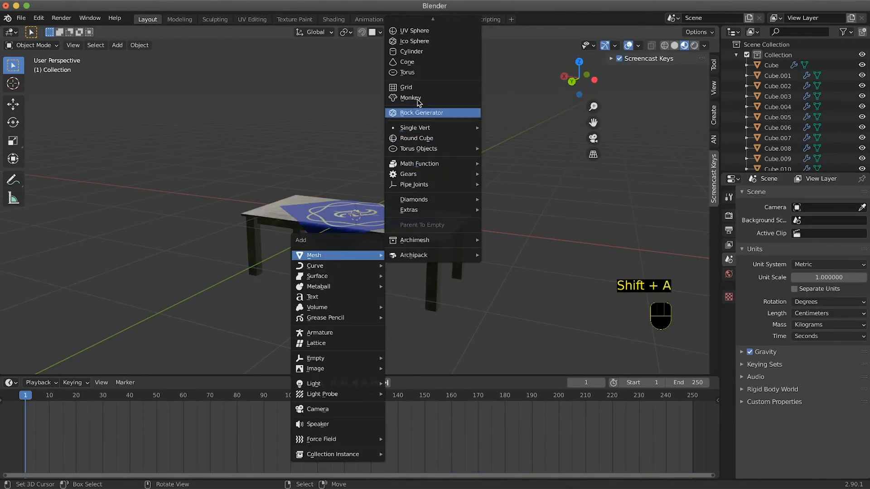
{"action": "key", "text": "shift+a"}
{"action": "mouse_move", "coordinate": [335, 268]}
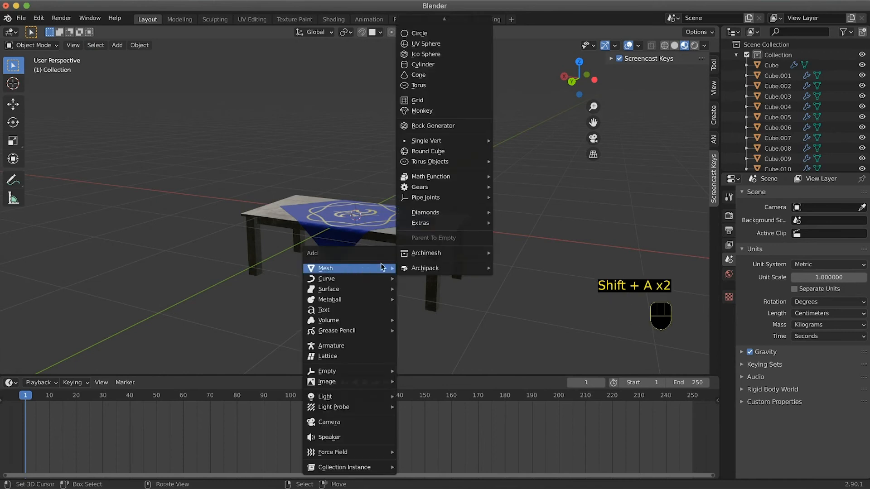
{"action": "left_click", "coordinate": [447, 23]}
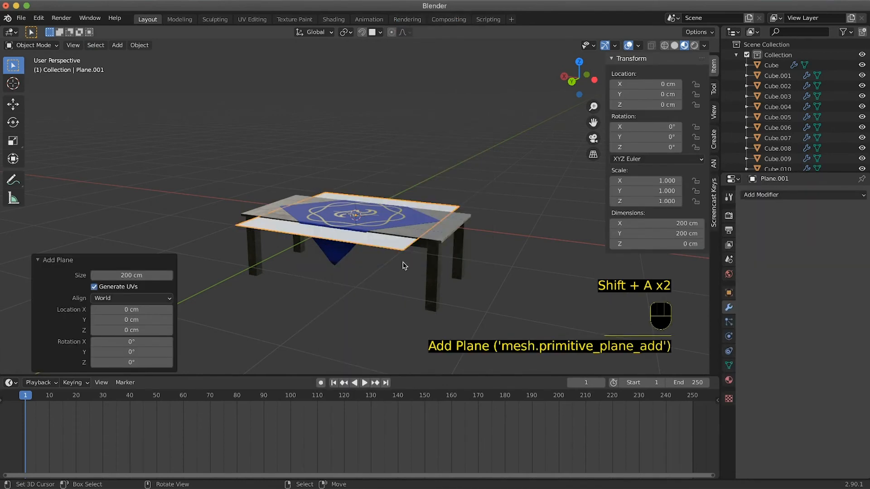
Turn on snapping and move the new plane 77.5 cm down along Z to the bottom of the table legs.
{"action": "mouse_move", "coordinate": [401, 262]}
{"action": "middle_mouse_down"}
{"action": "mouse_move", "coordinate": [389, 279]}
{"action": "mouse_move", "coordinate": [390, 270]}
{"action": "middle_mouse_up"}
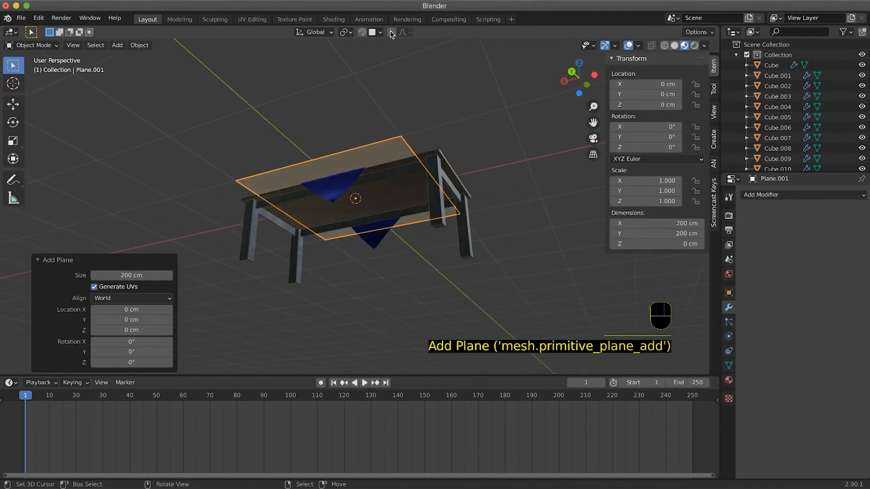
{"action": "left_click", "coordinate": [362, 32]}
{"action": "middle_click_drag", "start_coordinate": [442, 226], "coordinate": [442, 225]}
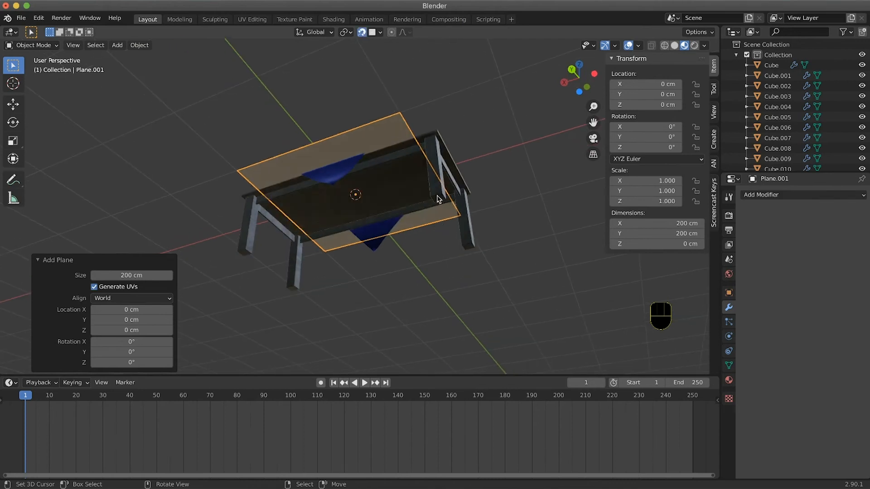
{"action": "key", "text": "g"}
{"action": "key", "text": "z"}
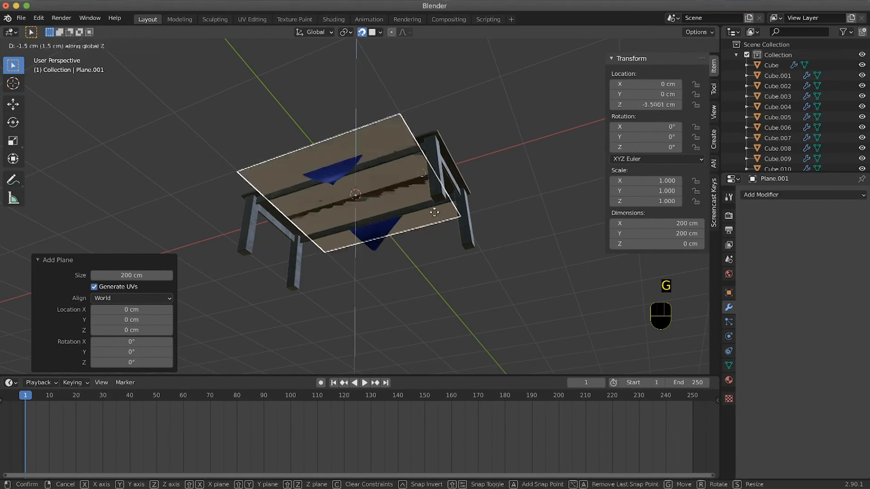
{"action": "left_click", "coordinate": [439, 202]}
{"action": "middle_click_drag", "start_coordinate": [439, 202], "coordinate": [435, 235]}
{"action": "middle_click_drag", "start_coordinate": [435, 236], "coordinate": [430, 220], "text": "ctrl"}
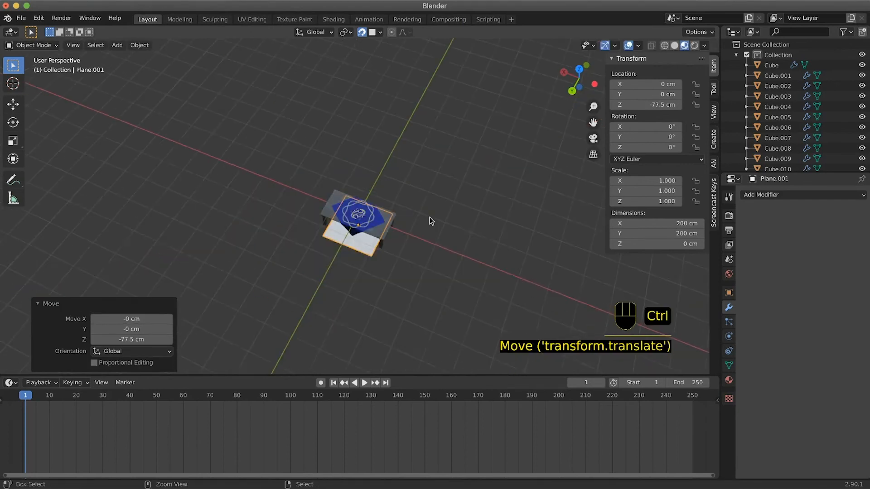
Scale the floor plane up about 10.55 times so it extends well beyond the table.
{"action": "key", "text": "s"}
{"action": "left_click", "coordinate": [437, 262]}
{"action": "middle_click_drag", "start_coordinate": [437, 262], "coordinate": [425, 281]}
{"action": "left_click", "coordinate": [770, 194]}
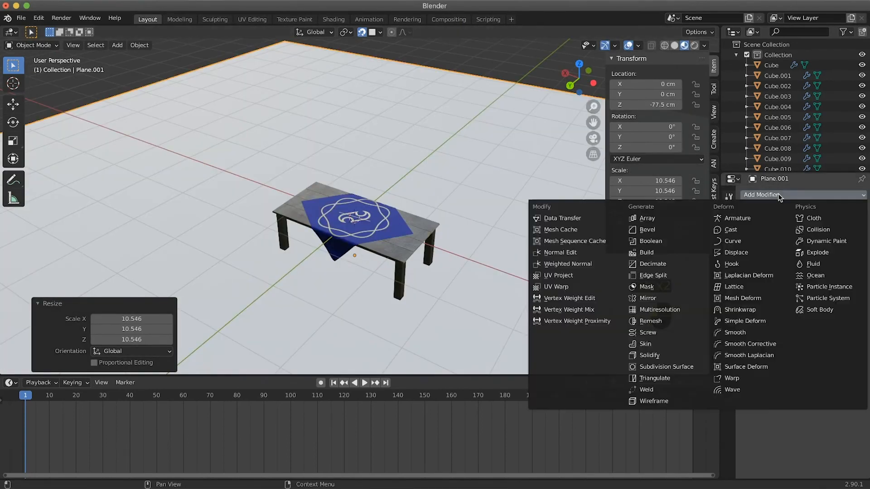
Give the floor plane a new material named FLOOR with its own base color and a roughness of 0.7.
{"action": "left_click", "coordinate": [729, 380]}
{"action": "left_click", "coordinate": [815, 263]}
{"action": "left_click_drag", "start_coordinate": [803, 132], "coordinate": [810, 110]}
{"action": "middle_click_drag", "start_coordinate": [589, 317], "coordinate": [589, 281]}
{"action": "scroll", "coordinate": [589, 281], "scroll_direction": "up", "scroll_amount": 2}
{"action": "scroll", "coordinate": [770, 413], "scroll_direction": "down", "scroll_amount": 7}
{"action": "left_click_drag", "start_coordinate": [825, 273], "coordinate": [838, 273]}
{"action": "scroll", "coordinate": [431, 198], "scroll_direction": "down", "scroll_amount": 3}
Enable ambient occlusion, bloom and screen space reflections for rendering, and adjust the shadow settings.
{"action": "middle_click_drag", "start_coordinate": [432, 198], "coordinate": [480, 244]}
{"action": "left_click", "coordinate": [728, 216]}
{"action": "left_click", "coordinate": [749, 265]}
{"action": "left_click", "coordinate": [749, 277]}
{"action": "left_click", "coordinate": [749, 315]}
{"action": "middle_click_drag", "start_coordinate": [588, 290], "coordinate": [543, 245]}
{"action": "left_click", "coordinate": [760, 377]}
{"action": "left_click", "coordinate": [794, 416]}
{"action": "middle_click_drag", "start_coordinate": [453, 217], "coordinate": [455, 256]}
{"action": "key", "text": "Tab"}
Change the FLOOR material's base color to light blue.
{"action": "left_click", "coordinate": [728, 380]}
{"action": "left_click", "coordinate": [816, 299]}
{"action": "left_click", "coordinate": [805, 176]}
{"action": "left_click_drag", "start_coordinate": [804, 176], "coordinate": [807, 176]}
{"action": "middle_click_drag", "start_coordinate": [542, 176], "coordinate": [442, 220], "text": "ctrl"}
{"action": "scroll", "coordinate": [518, 128], "scroll_direction": "down", "scroll_amount": 2}
{"action": "scroll", "coordinate": [442, 221], "scroll_direction": "up", "scroll_amount": 4}
Split the 3D viewport vertically and turn the new area into a Shader Editor.
{"action": "left_click_drag", "start_coordinate": [716, 29], "coordinate": [380, 72]}
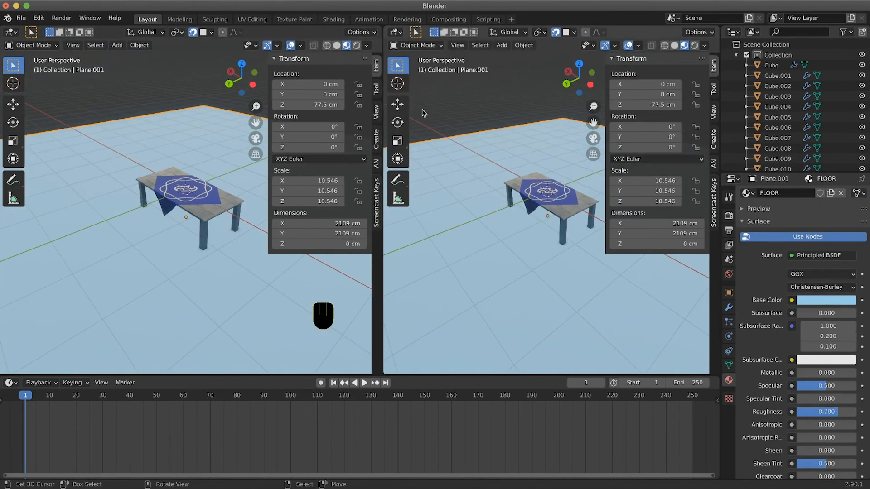
{"action": "left_click_drag", "start_coordinate": [380, 29], "coordinate": [496, 180]}
{"action": "left_click_drag", "start_coordinate": [717, 29], "coordinate": [352, 53]}
{"action": "left_click", "coordinate": [364, 31]}
{"action": "left_click", "coordinate": [398, 128]}
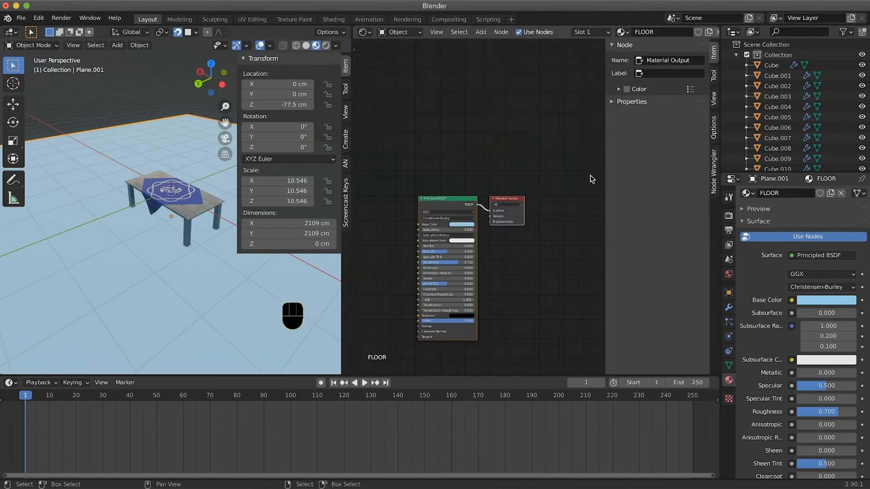
Set the world background color to an Environment Texture and load the mutianyu_4k.hdr image from the TEXTURES folder.
{"action": "left_click", "coordinate": [729, 273]}
{"action": "left_click", "coordinate": [792, 263]}
{"action": "left_click", "coordinate": [584, 309]}
{"action": "left_click", "coordinate": [838, 276]}
{"action": "left_click", "coordinate": [209, 275]}
{"action": "double_click", "coordinate": [493, 161]}
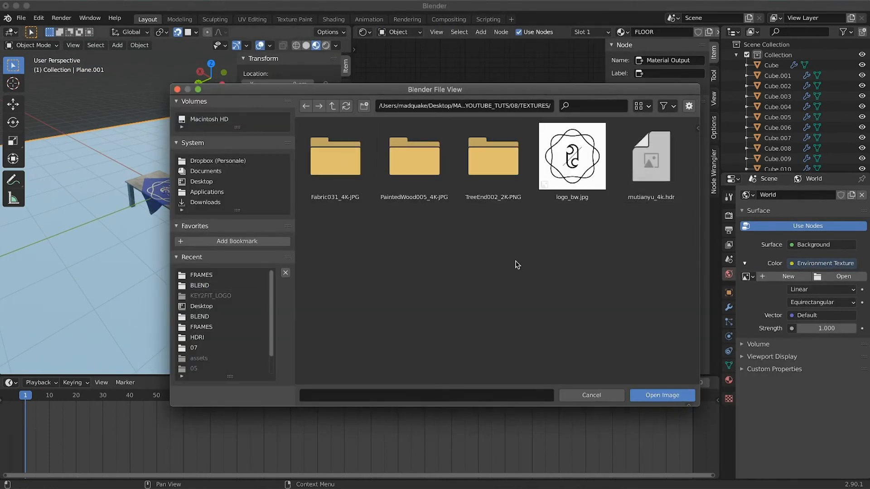
{"action": "left_click", "coordinate": [650, 161]}
{"action": "left_click", "coordinate": [662, 395]}
Show the world's nodes in the Shader Editor and preview the scene with rendered shading.
{"action": "left_click", "coordinate": [399, 31]}
{"action": "left_click", "coordinate": [394, 57]}
{"action": "left_click_drag", "start_coordinate": [448, 173], "coordinate": [460, 178]}
{"action": "left_click", "coordinate": [325, 45]}
{"action": "middle_click_drag", "start_coordinate": [229, 264], "coordinate": [168, 267]}
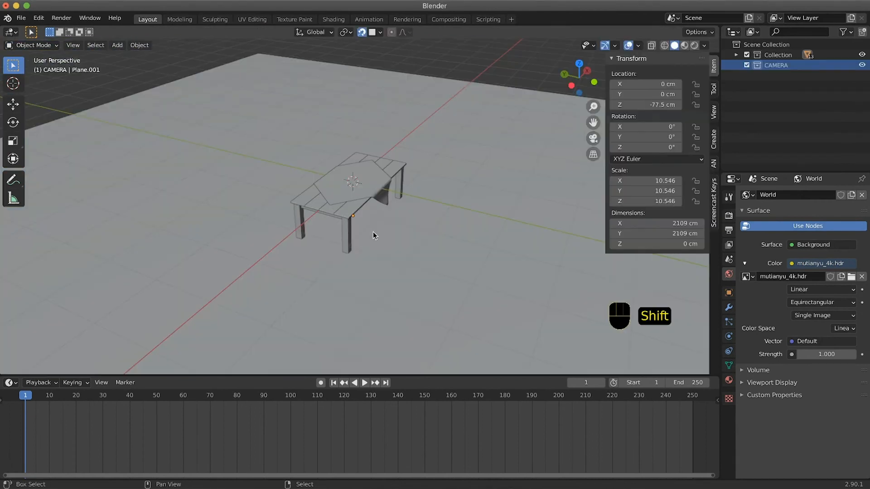
Add a camera at the scene's origin and raise it about 148 cm along Z.
{"action": "key", "text": "shift+a"}
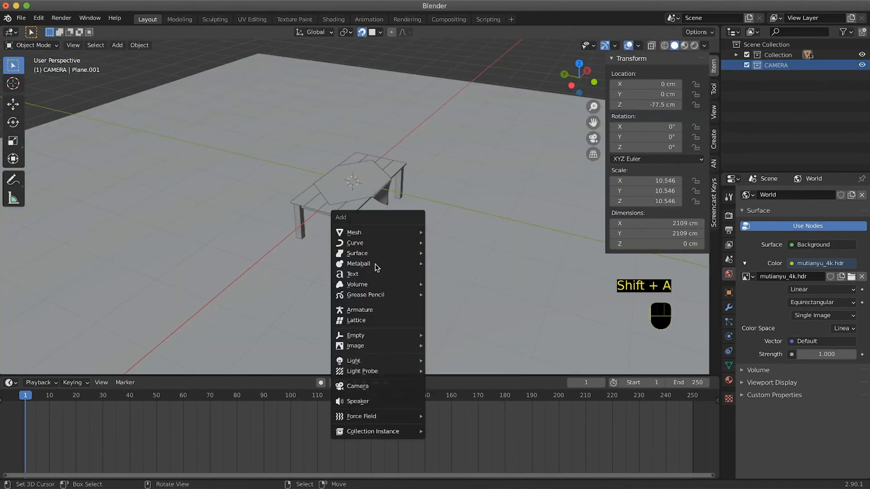
{"action": "left_click", "coordinate": [393, 374]}
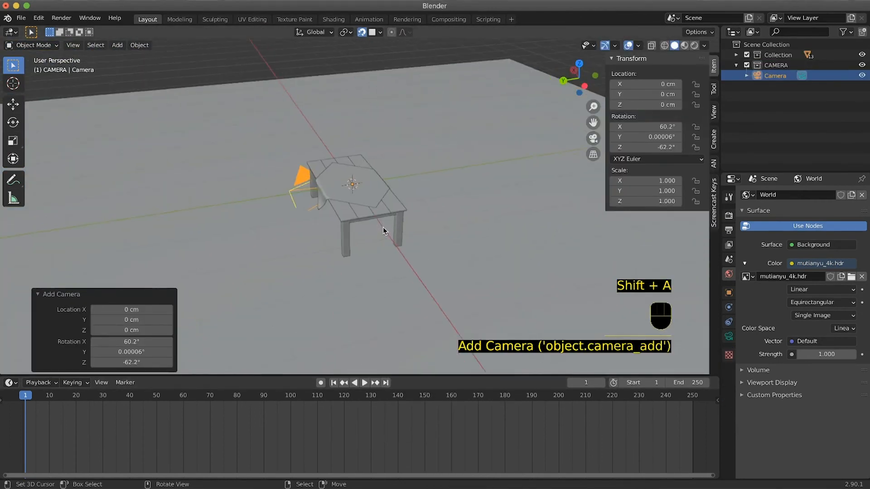
{"action": "key", "text": "shift+a"}
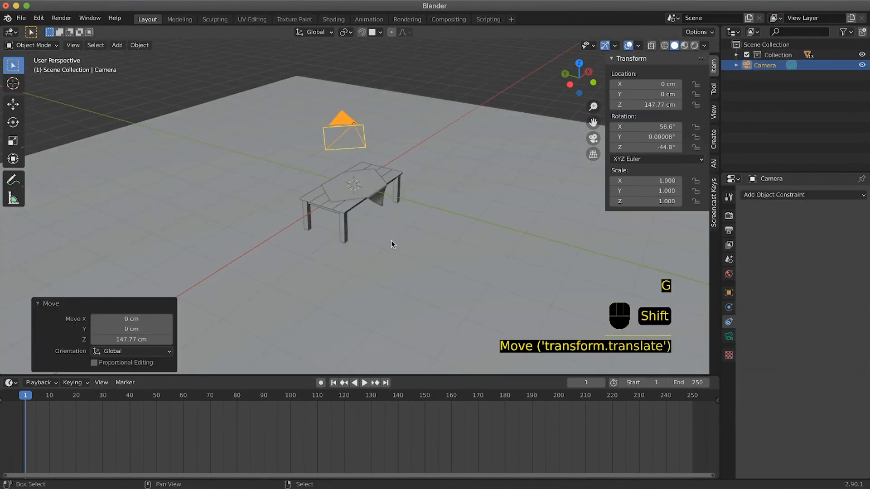
Add a Plain Axes empty at the scene's origin and deselect all objects.
{"action": "key", "text": "shift+a"}
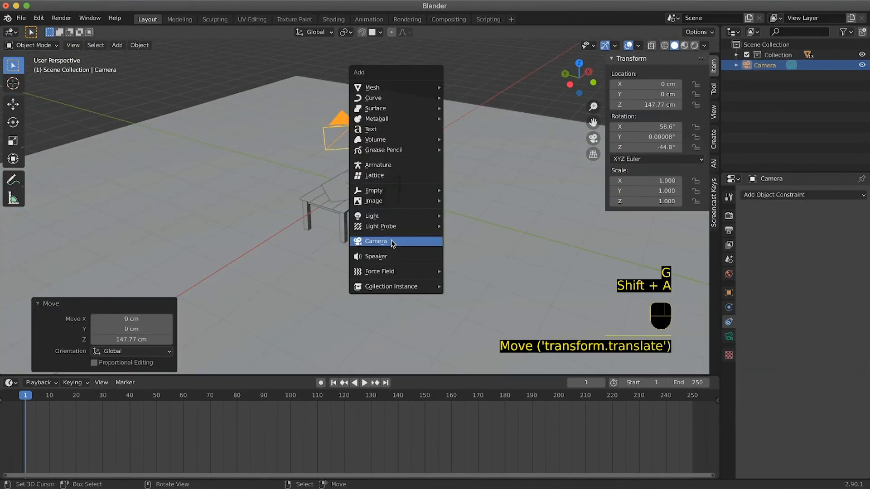
{"action": "mouse_move", "coordinate": [395, 198]}
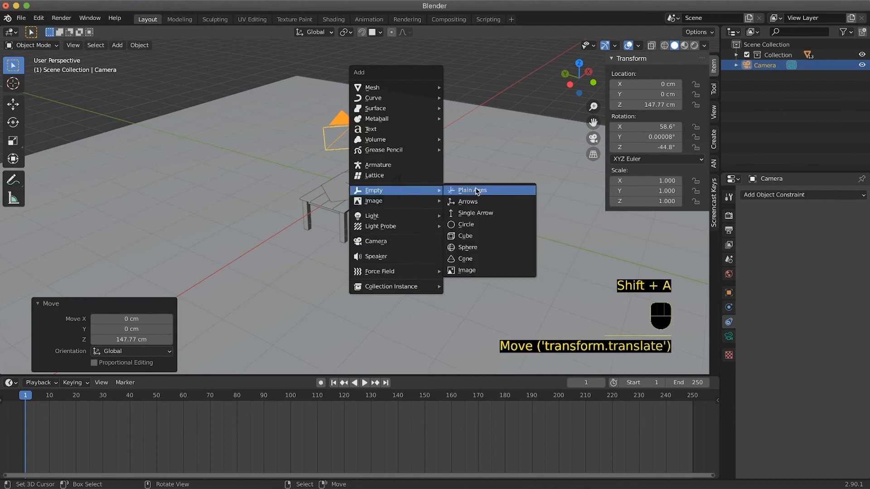
{"action": "left_click", "coordinate": [466, 190]}
{"action": "key", "text": "a"}
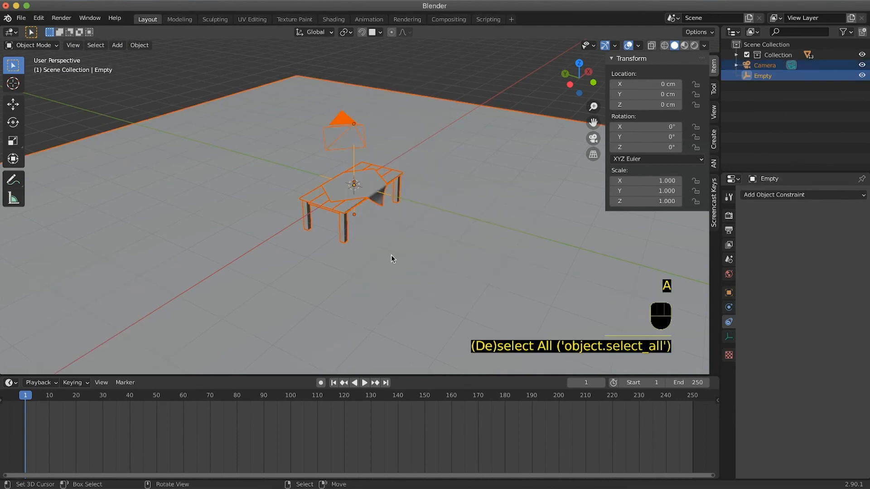
{"action": "key", "text": "a"}
{"action": "key", "text": "a"}
{"action": "key", "text": "a"}
Add a Bezier circle with a 100 cm radius at the scene's origin.
{"action": "key", "text": "shift+a"}
{"action": "mouse_move", "coordinate": [391, 257]}
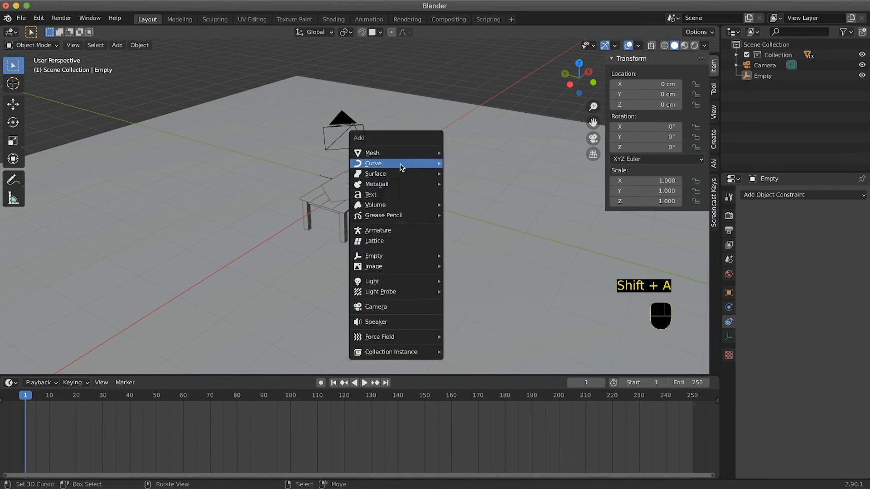
{"action": "mouse_move", "coordinate": [400, 164]}
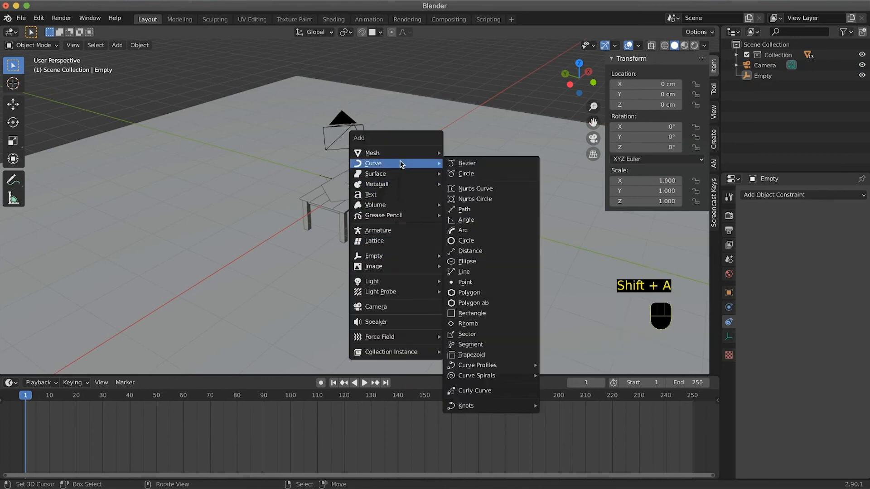
{"action": "left_click", "coordinate": [471, 174]}
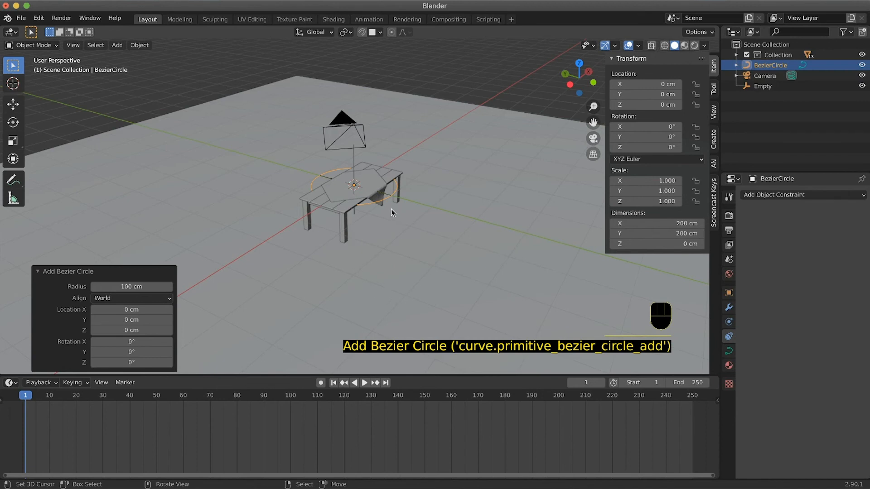
Raise the Bezier circle about 194 cm along Z and scale it up about 5.1 times.
{"action": "key", "text": "g"}
{"action": "key", "text": "z"}
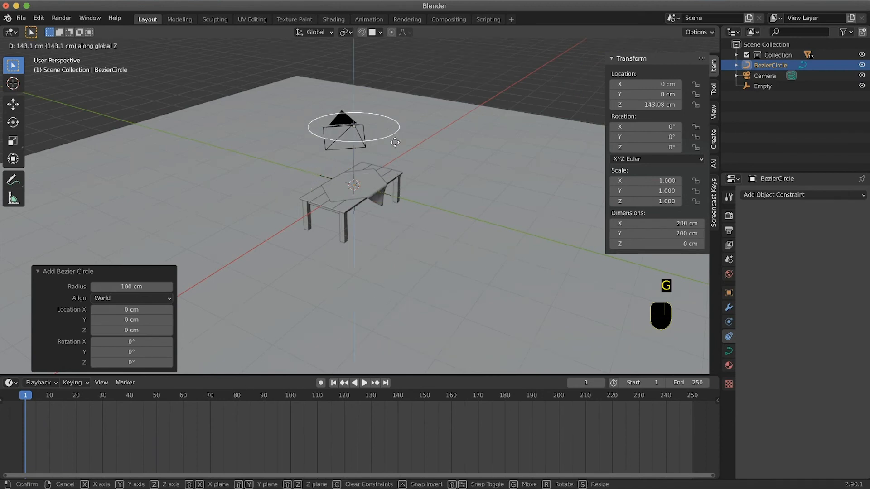
{"action": "left_click", "coordinate": [394, 132]}
{"action": "key", "text": "s"}
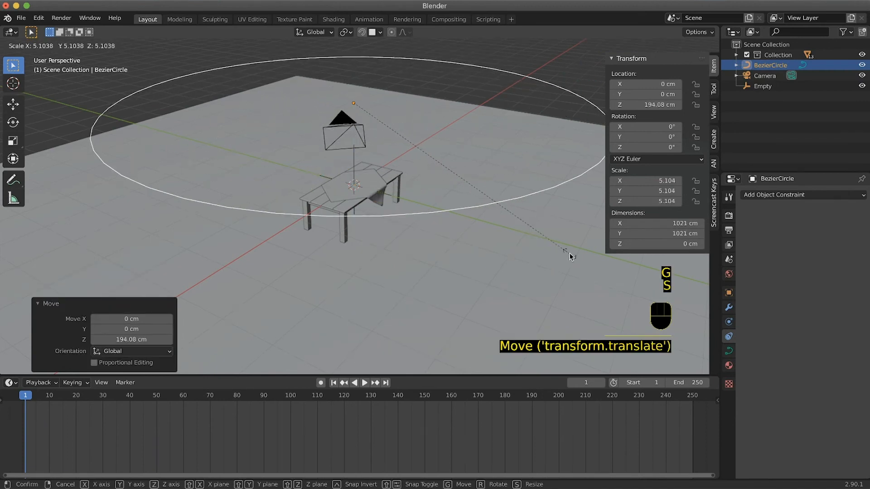
{"action": "left_click", "coordinate": [561, 244]}
{"action": "scroll", "coordinate": [510, 221], "scroll_direction": "down", "scroll_amount": 5, "text": "ctrl"}
{"action": "scroll", "coordinate": [510, 222], "scroll_direction": "left", "scroll_amount": 5}
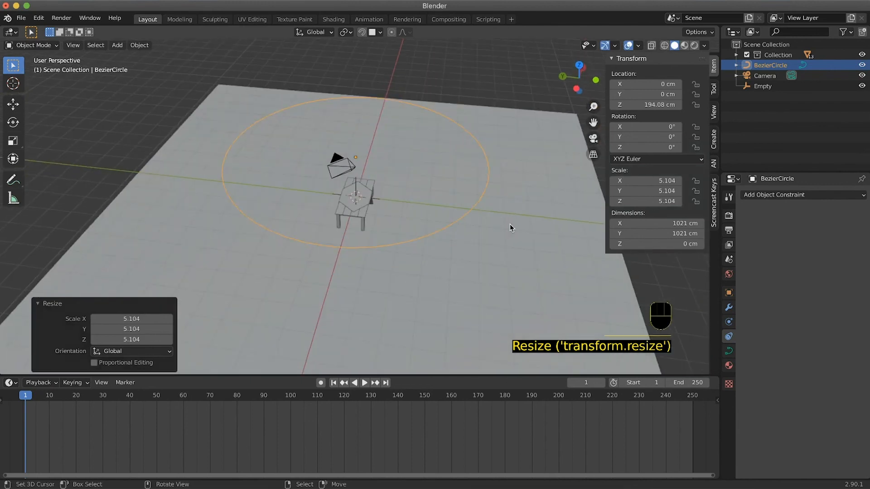
Add a Follow Path constraint to the camera with the BezierCircle as its target.
{"action": "left_click", "coordinate": [338, 172]}
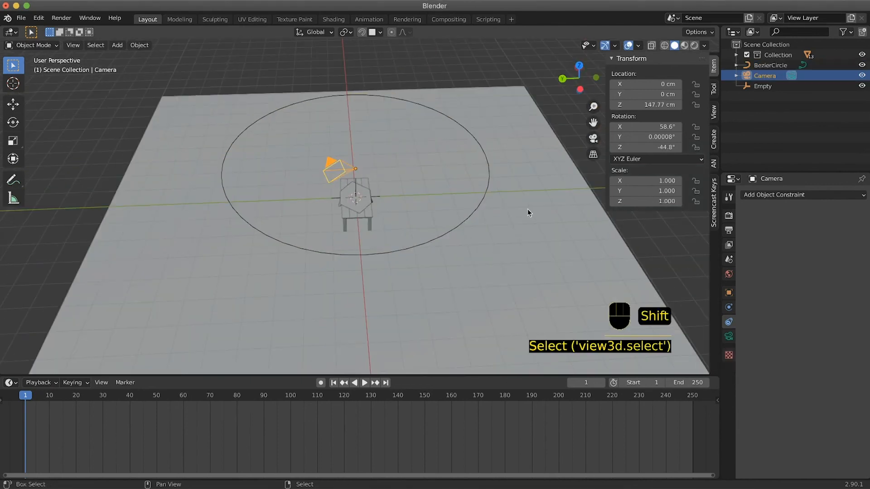
{"action": "left_click", "coordinate": [789, 195]}
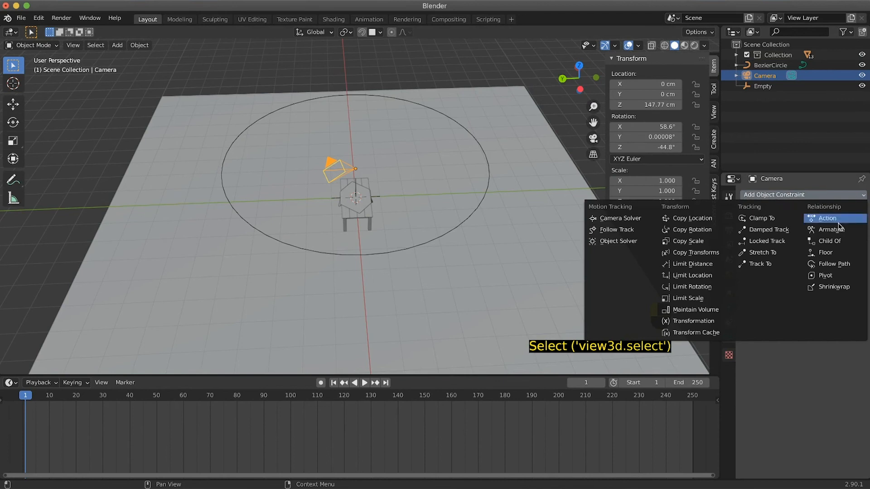
{"action": "left_click", "coordinate": [838, 264]}
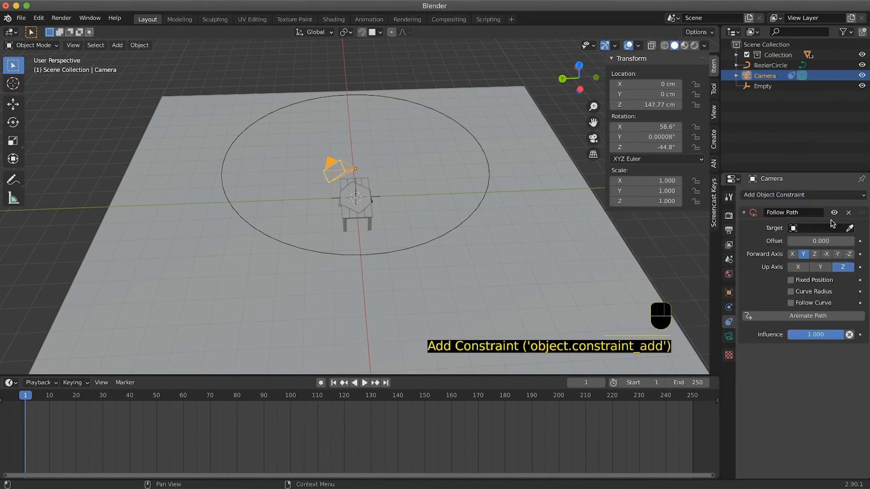
{"action": "left_click", "coordinate": [818, 227]}
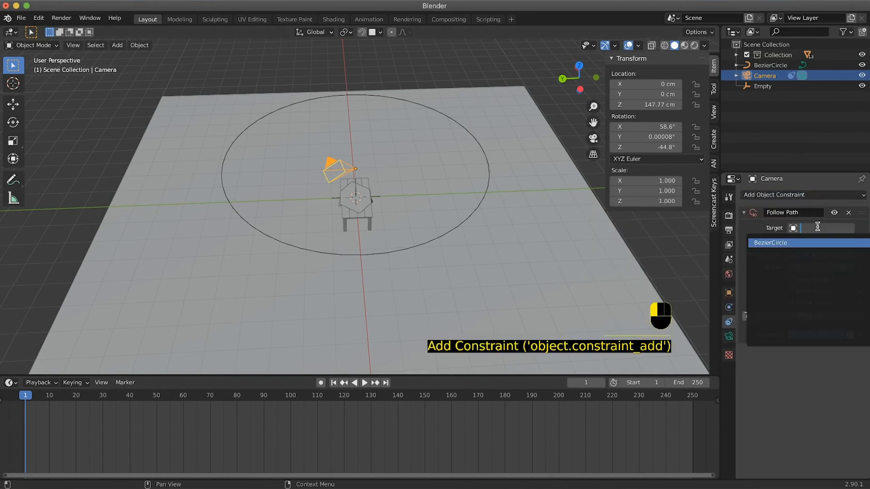
{"action": "left_click", "coordinate": [778, 243]}
{"action": "scroll", "coordinate": [371, 209], "scroll_direction": "down", "scroll_amount": 5, "text": "ctrl"}
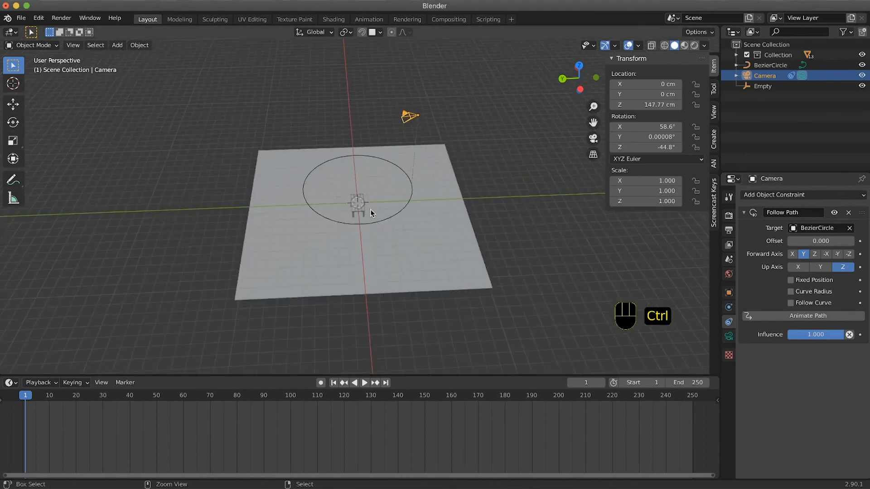
{"action": "scroll", "coordinate": [371, 209], "scroll_direction": "up", "scroll_amount": 2, "text": "ctrl"}
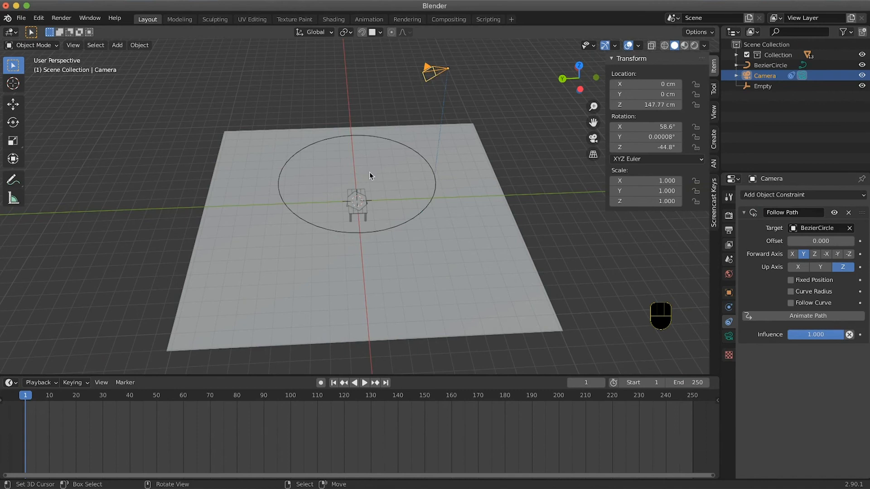
Reset the camera's Z location to 0 cm and its X, Y and Z rotation to 0°.
{"action": "left_click", "coordinate": [657, 105]}
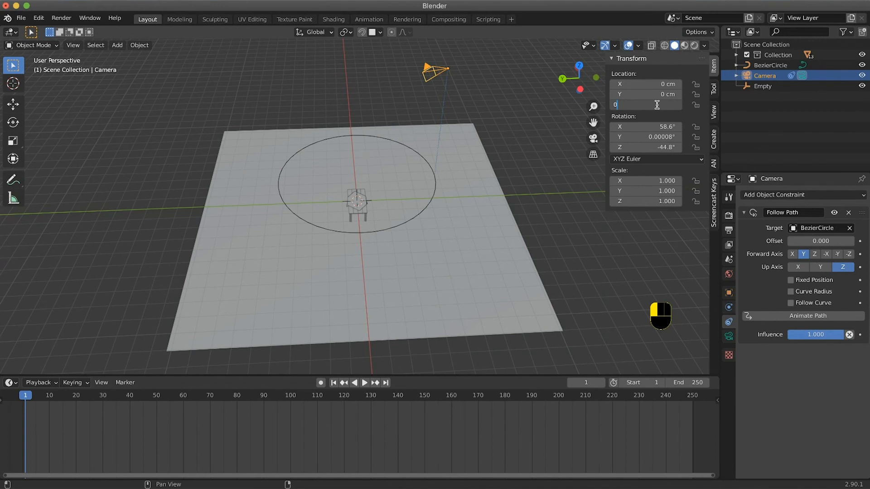
{"action": "type", "text": "0"}
{"action": "key", "text": "Return"}
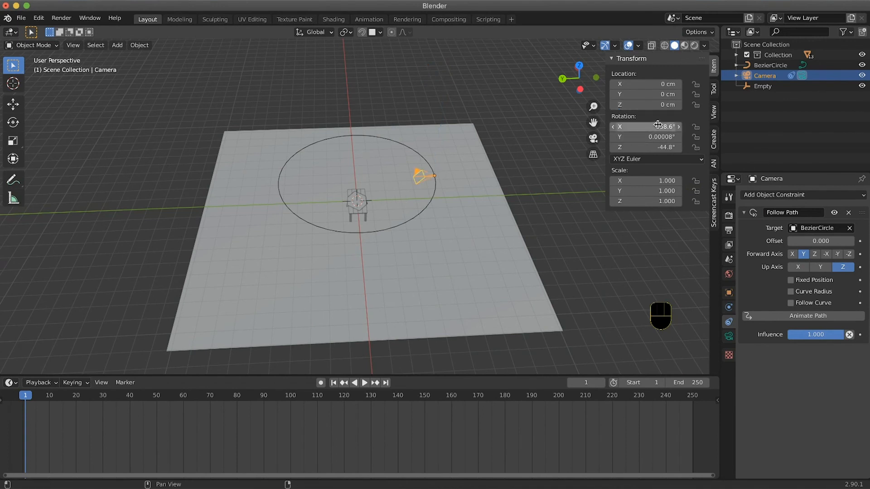
{"action": "left_click_drag", "start_coordinate": [645, 127], "coordinate": [645, 147]}
{"action": "type", "text": "0"}
{"action": "key", "text": "Return"}
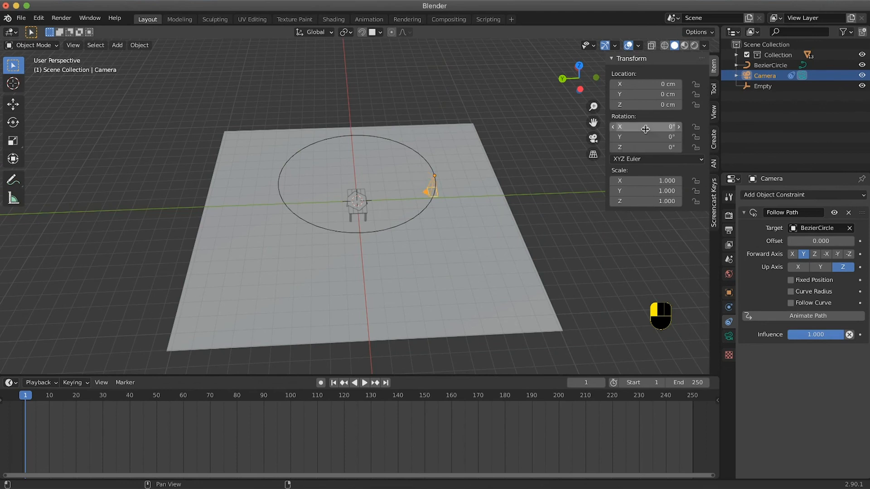
{"action": "scroll", "coordinate": [373, 188], "scroll_direction": "down", "scroll_amount": 3}
{"action": "scroll", "coordinate": [385, 193], "scroll_direction": "up", "scroll_amount": 2}
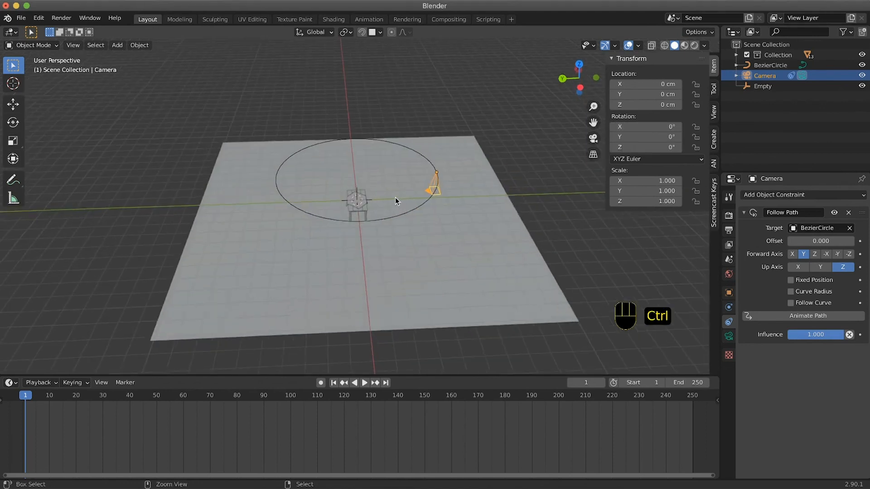
{"action": "scroll", "coordinate": [395, 197], "scroll_direction": "up", "scroll_amount": 5, "text": "ctrl"}
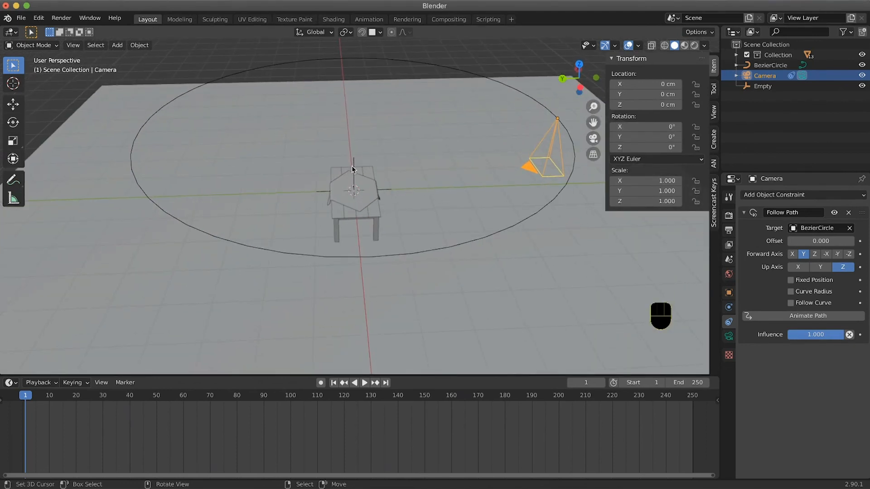
Add a Track To constraint to the camera with the Empty as its target.
{"action": "left_click", "coordinate": [775, 194]}
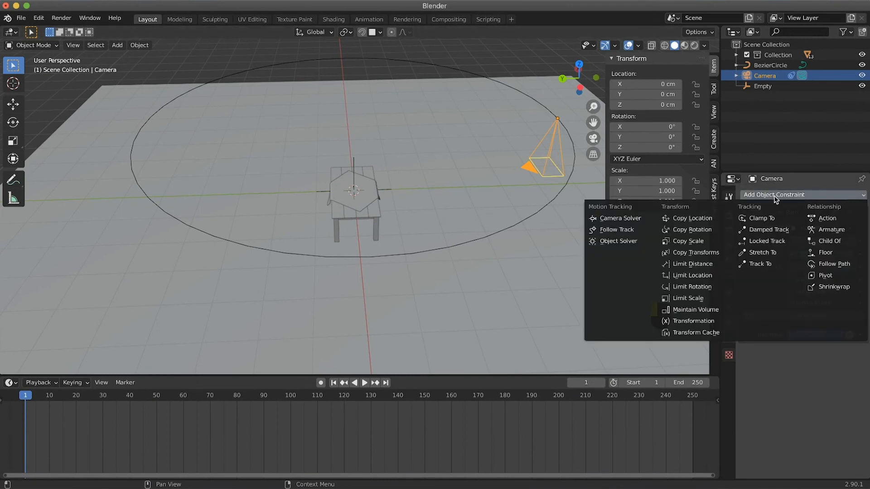
{"action": "left_click", "coordinate": [777, 265]}
{"action": "middle_click_drag", "start_coordinate": [497, 271], "coordinate": [449, 271], "text": "shift"}
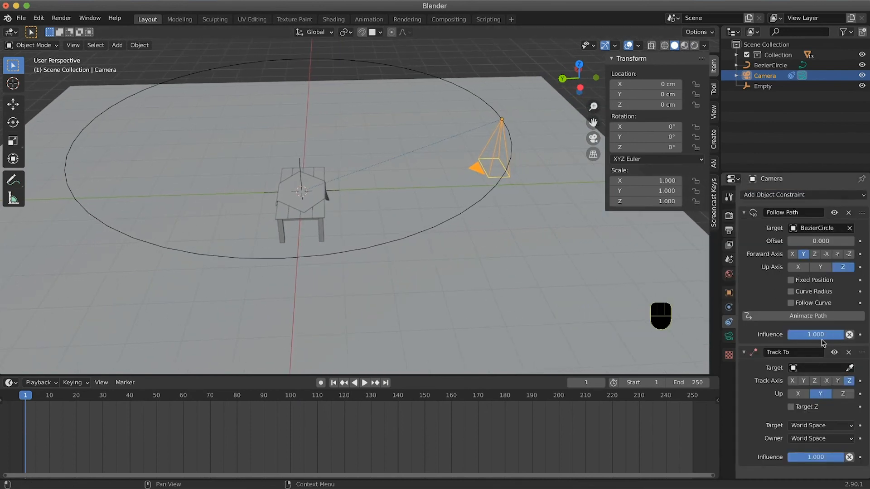
{"action": "left_click", "coordinate": [818, 368]}
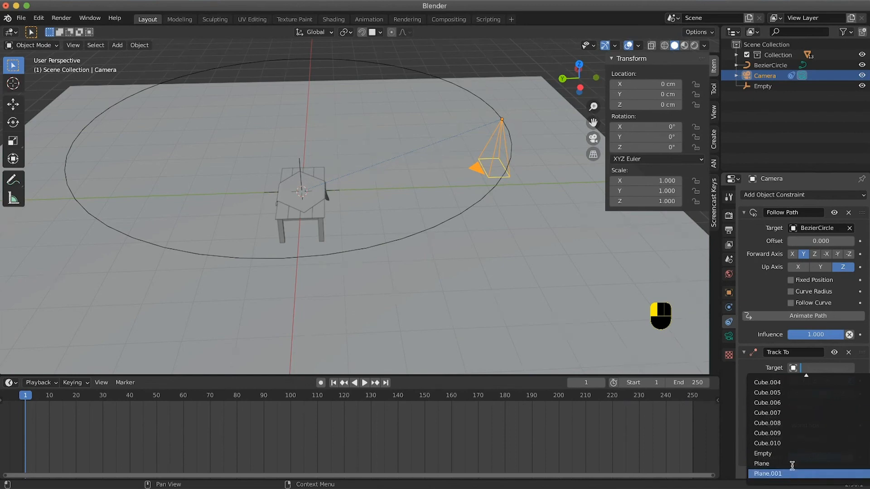
{"action": "left_click", "coordinate": [792, 453]}
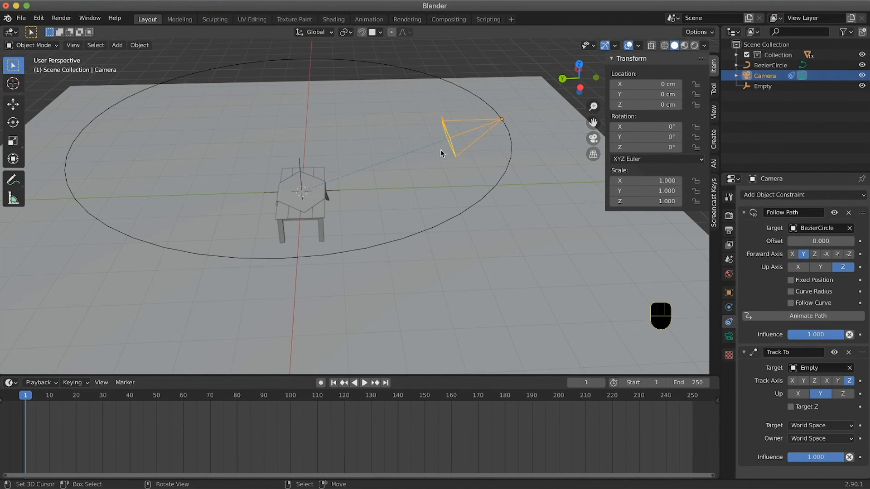
Try moving the Bezier circle along Z, and check the framing of the table through the camera.
{"action": "left_click", "coordinate": [491, 193]}
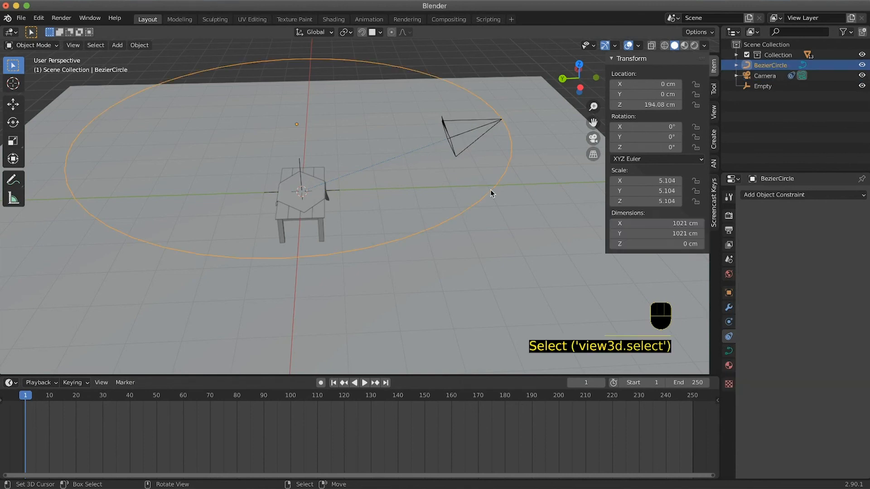
{"action": "key", "text": "g"}
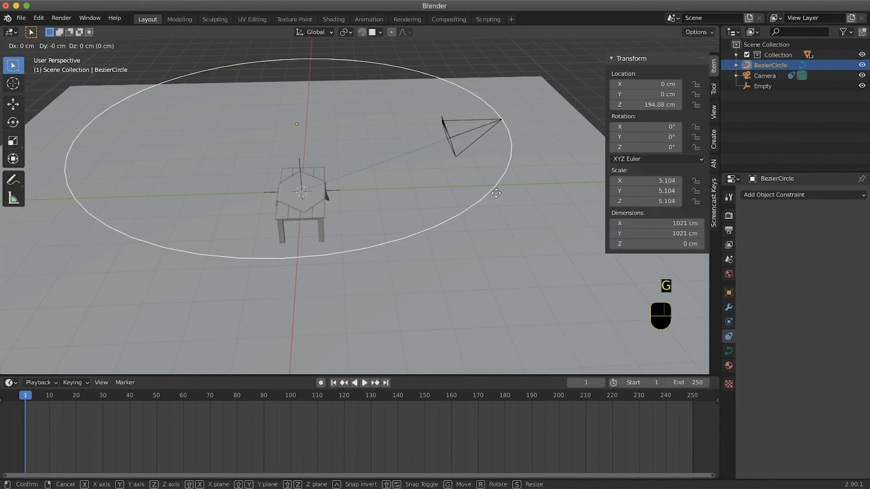
{"action": "key", "text": "z"}
{"action": "left_click", "coordinate": [324, 190]}
{"action": "key", "text": "KP_0"}
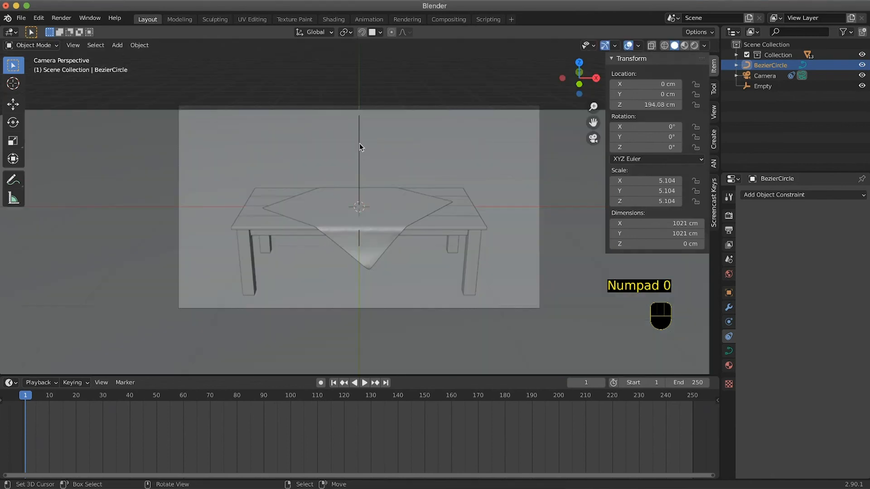
Select the Empty and move it lower to centre the table in the camera view.
{"action": "left_click", "coordinate": [359, 143]}
{"action": "right_click", "coordinate": [359, 138]}
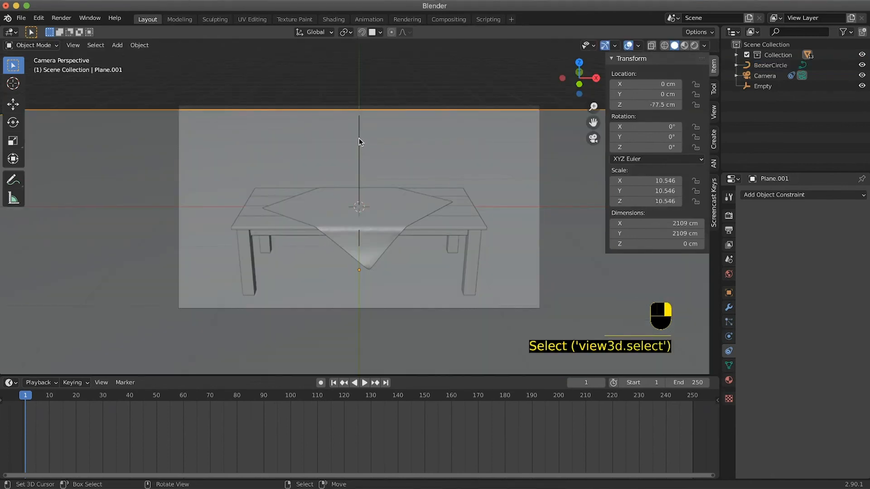
{"action": "middle_click_drag", "start_coordinate": [358, 138], "coordinate": [359, 136]}
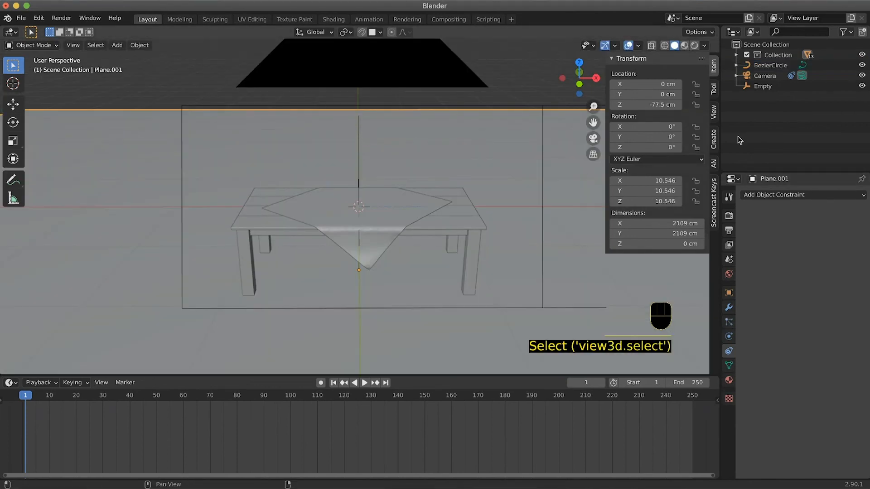
{"action": "left_click", "coordinate": [762, 87]}
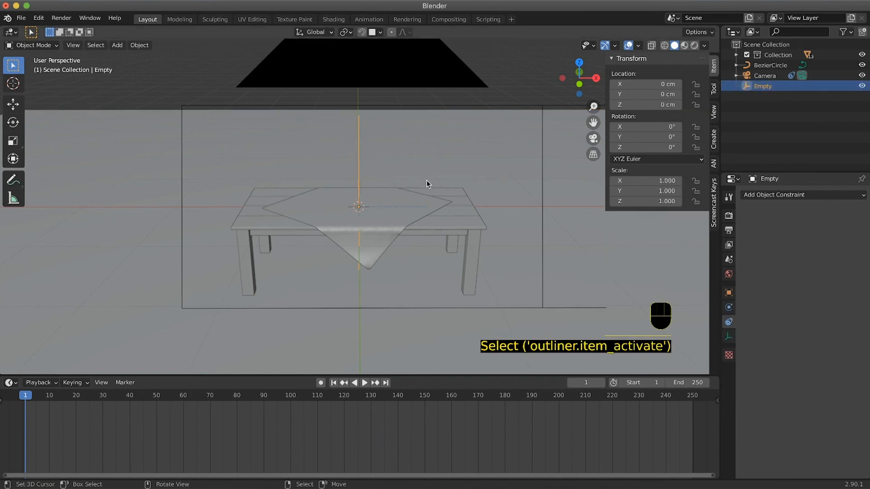
{"action": "key", "text": "KP_0"}
{"action": "key", "text": "KP_0"}
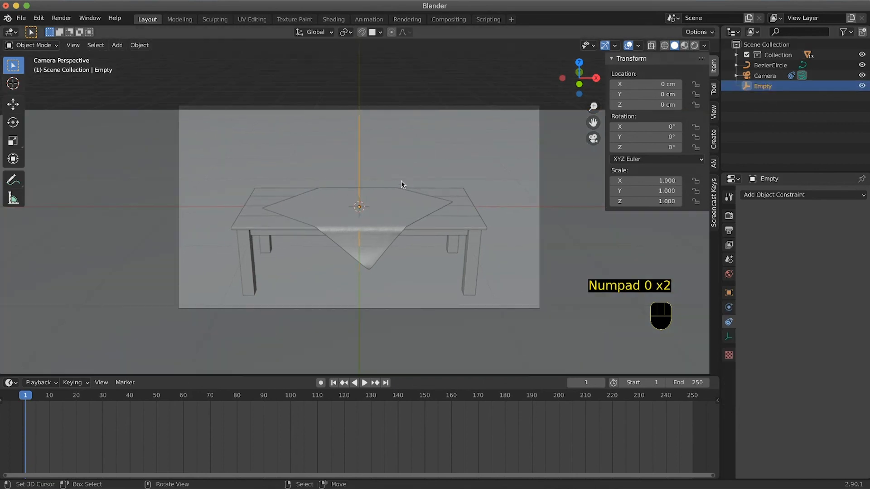
{"action": "key", "text": "g"}
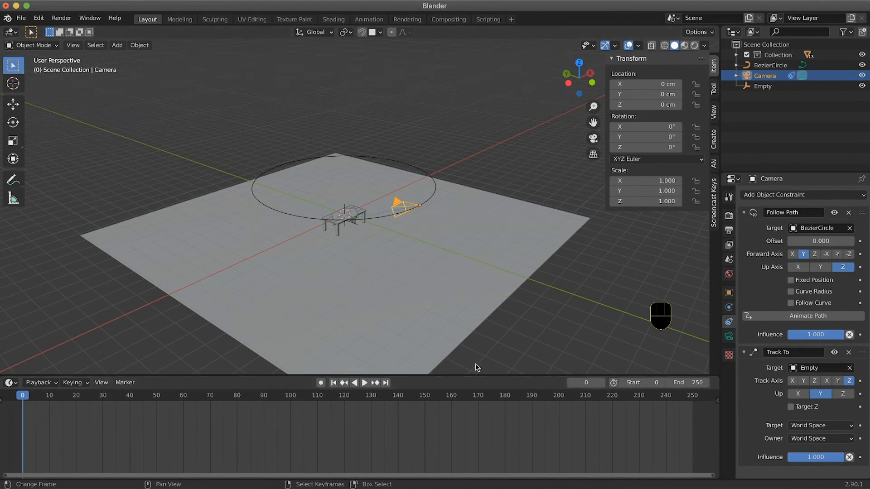
Keyframe the camera's Follow Path offset at 0 on frame 0 and 100 on frame 250, and scrub the timeline to check the orbit.
{"action": "key", "text": "i"}
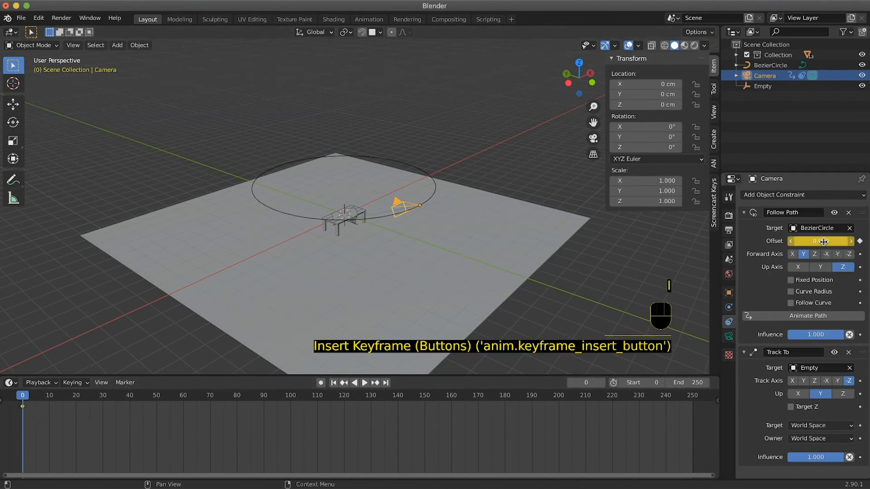
{"action": "key", "text": "space"}
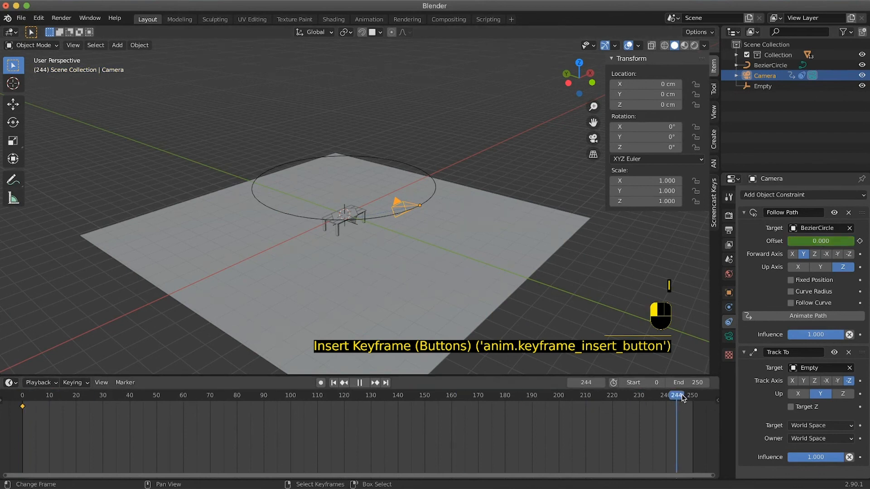
{"action": "left_click_drag", "start_coordinate": [697, 402], "coordinate": [696, 403]}
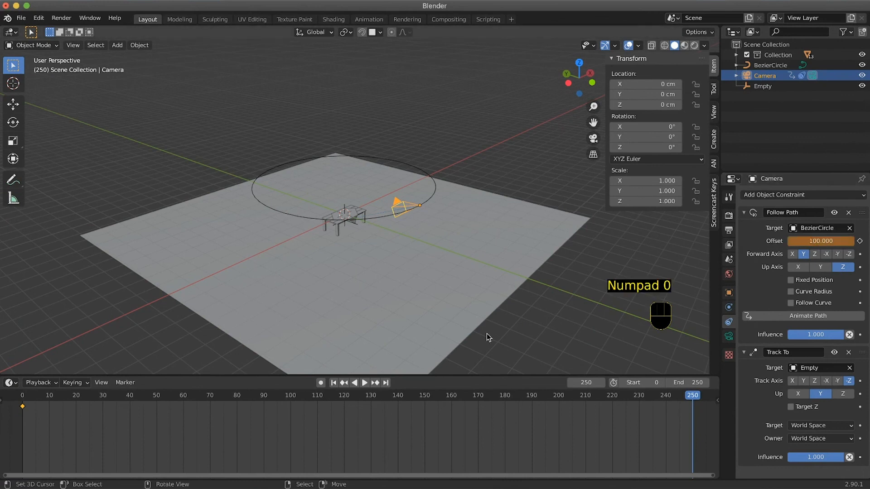
{"action": "key", "text": "i"}
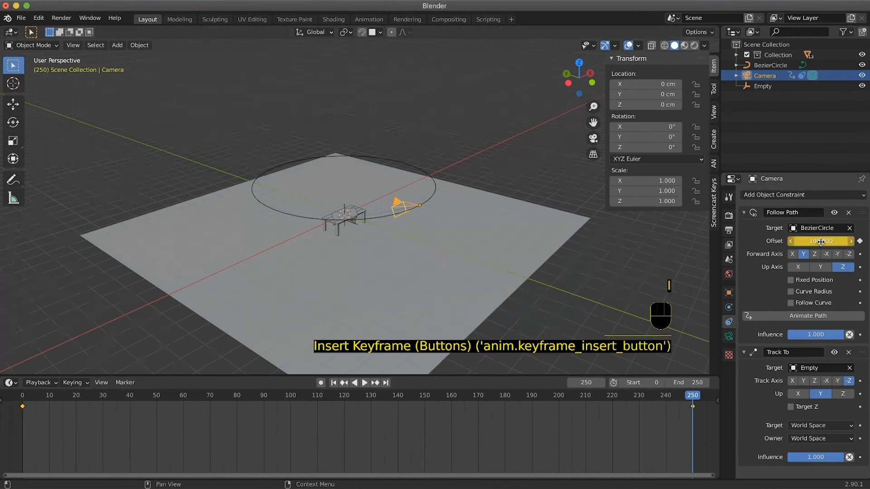
{"action": "left_click_drag", "start_coordinate": [687, 397], "coordinate": [685, 398]}
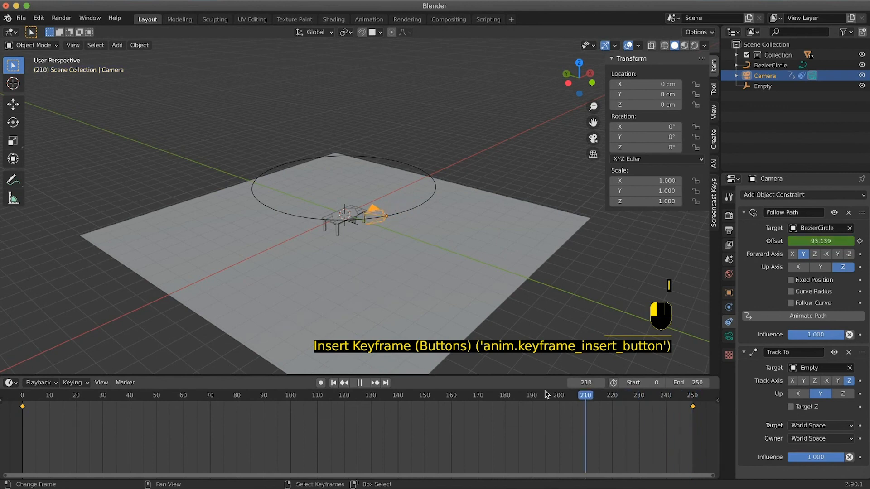
{"action": "left_click_drag", "start_coordinate": [546, 394], "coordinate": [709, 372]}
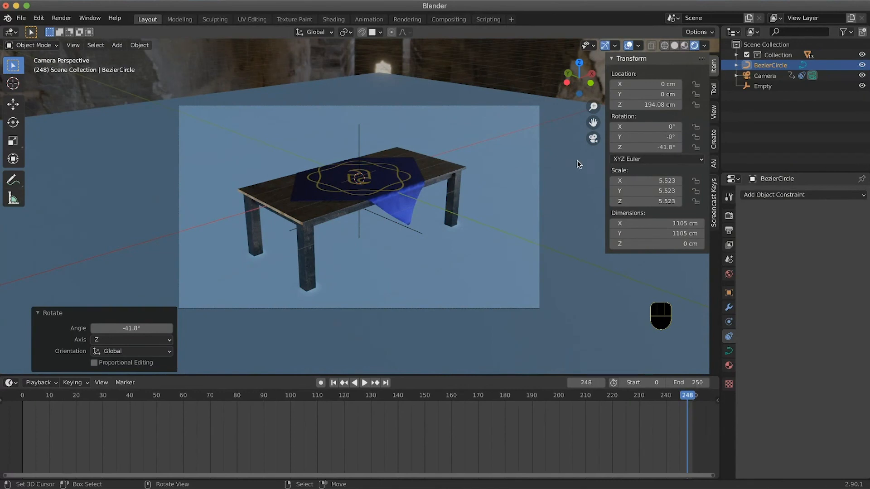
Add an area light above the table and set its power to 1000 W.
{"action": "key", "text": "KP_0"}
{"action": "key", "text": "shift+a"}
{"action": "mouse_move", "coordinate": [379, 360]}
{"action": "left_click", "coordinate": [453, 392]}
{"action": "key", "text": "g"}
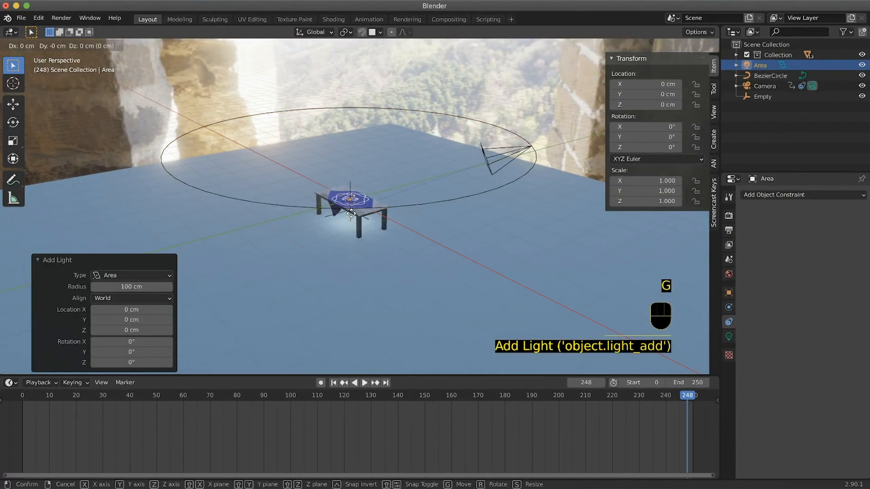
{"action": "left_click", "coordinate": [355, 120]}
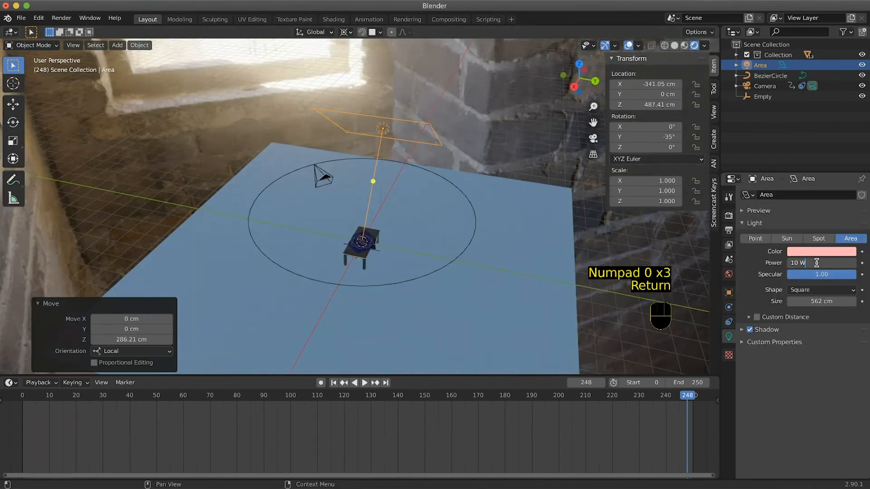
{"action": "type", "text": "1000"}
{"action": "key", "text": "Return"}
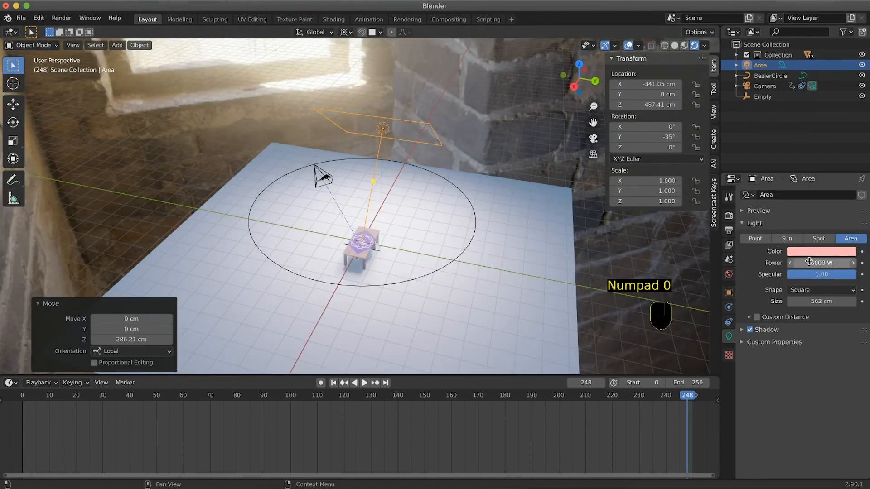
{"action": "scroll", "coordinate": [469, 285], "scroll_direction": "left", "scroll_amount": 6}
{"action": "scroll", "coordinate": [468, 284], "scroll_direction": "up", "scroll_amount": 4, "text": "ctrl"}
{"action": "scroll", "coordinate": [469, 284], "scroll_direction": "down", "scroll_amount": 4, "text": "ctrl"}
{"action": "right_click", "coordinate": [468, 284]}
{"action": "right_click", "coordinate": [338, 181]}
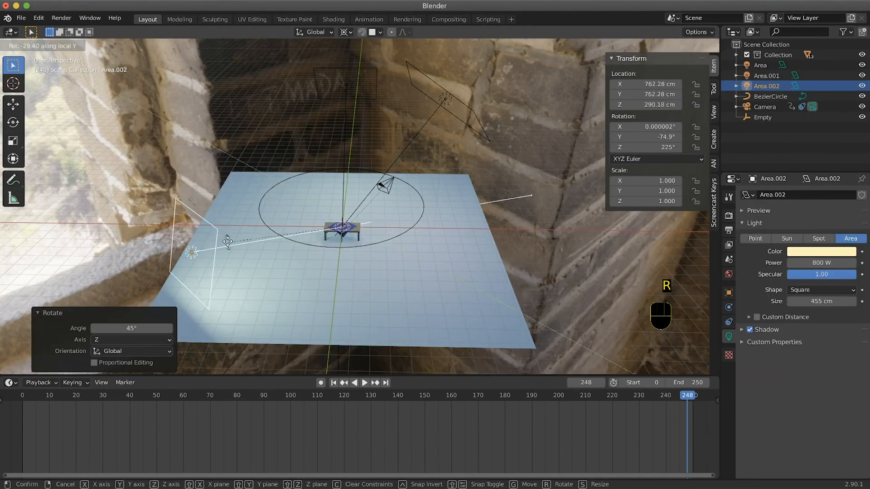
Set the Area.002 light's colour to FFFFFF and its power to 300 W, and play the orbit animation through the camera.
{"action": "left_click", "coordinate": [821, 252]}
{"action": "type", "text": "ffffff"}
{"action": "key", "text": "Return"}
{"action": "left_click", "coordinate": [822, 262]}
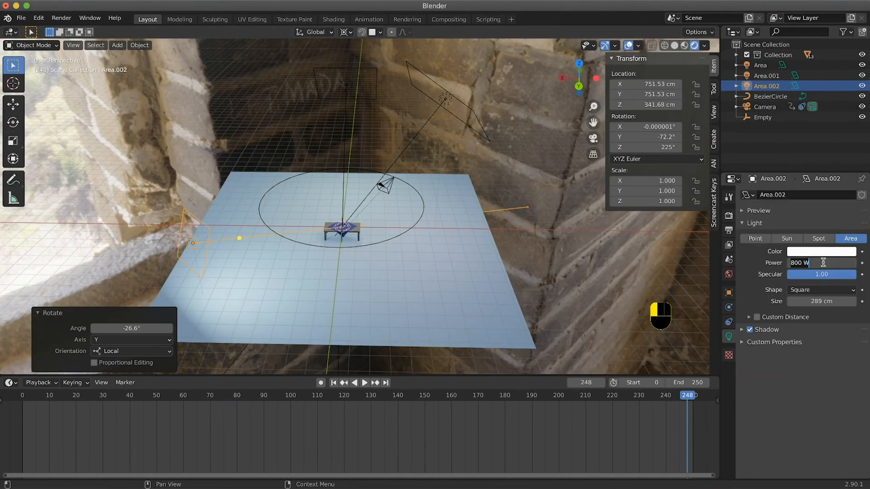
{"action": "type", "text": "300"}
{"action": "key", "text": "Return"}
{"action": "key", "text": "KP_0"}
{"action": "key", "text": "shift+space"}
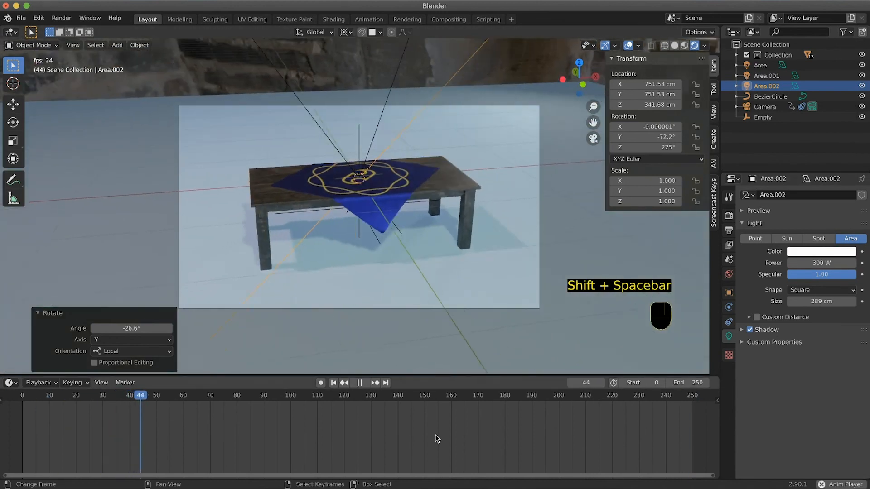